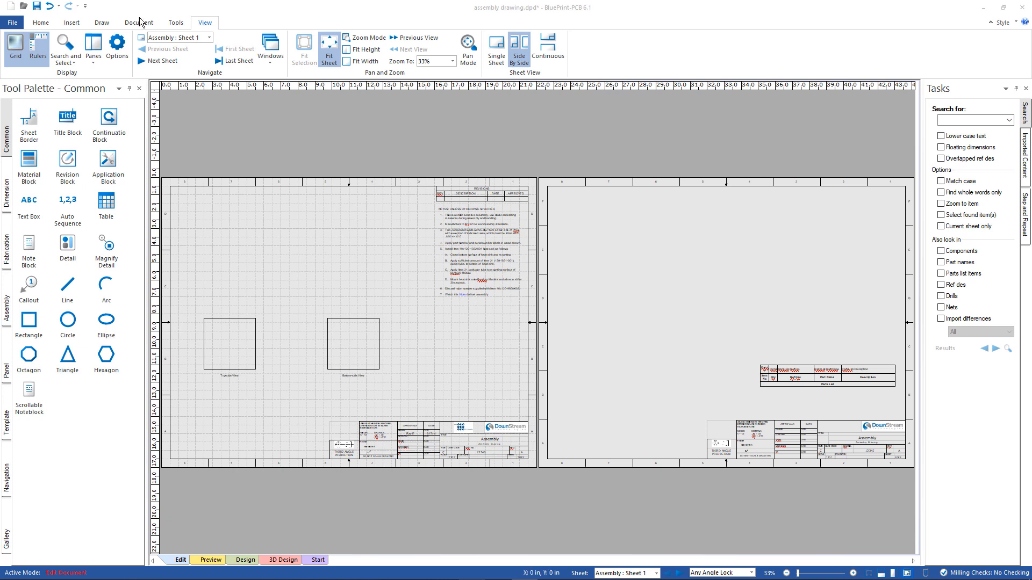
Step: Import the PCB design data into the assembly drawing and automatically update all its template-based elements, including the Integral Parts List
left_click(12, 24)
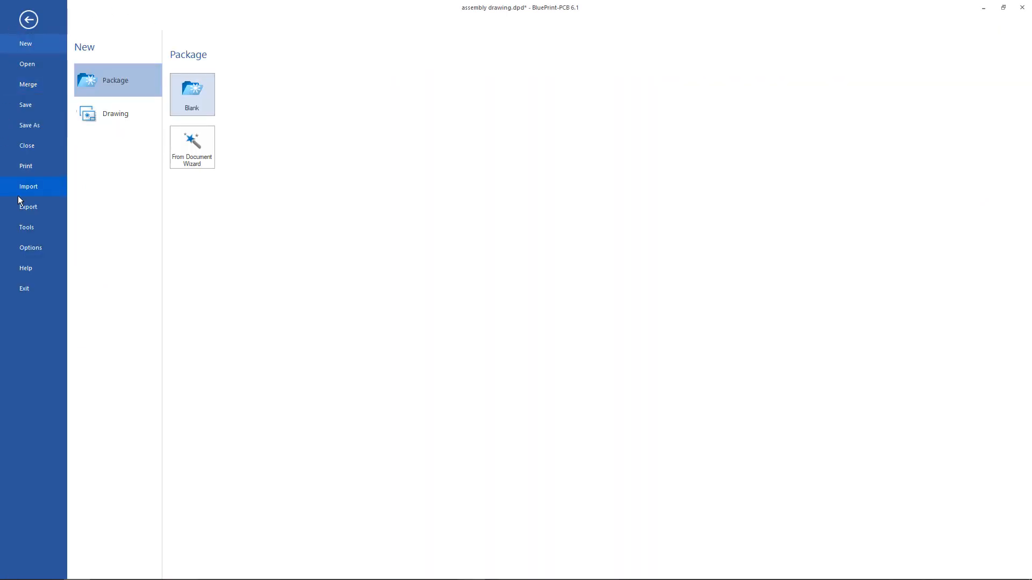
left_click(21, 186)
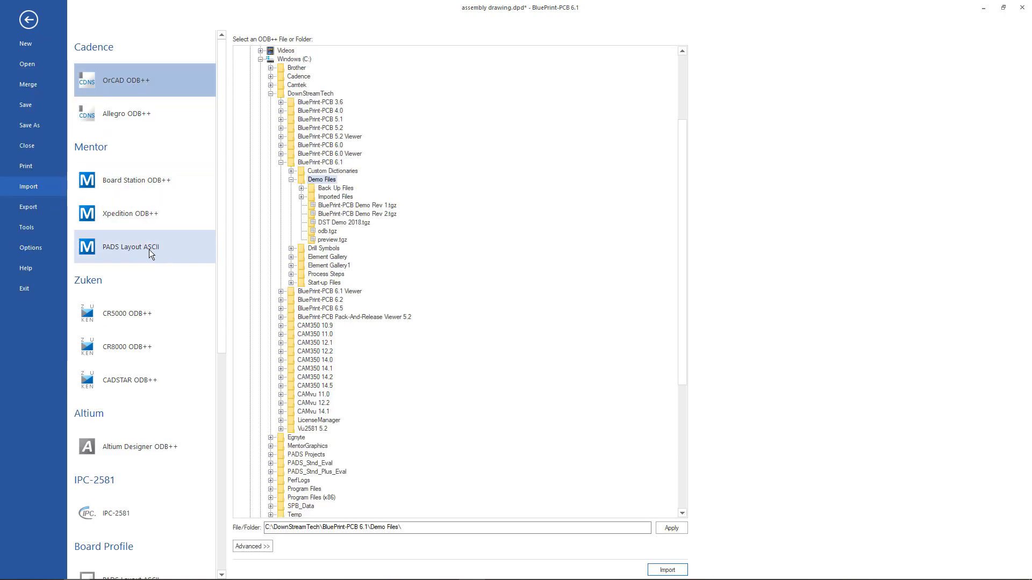
left_click(123, 517)
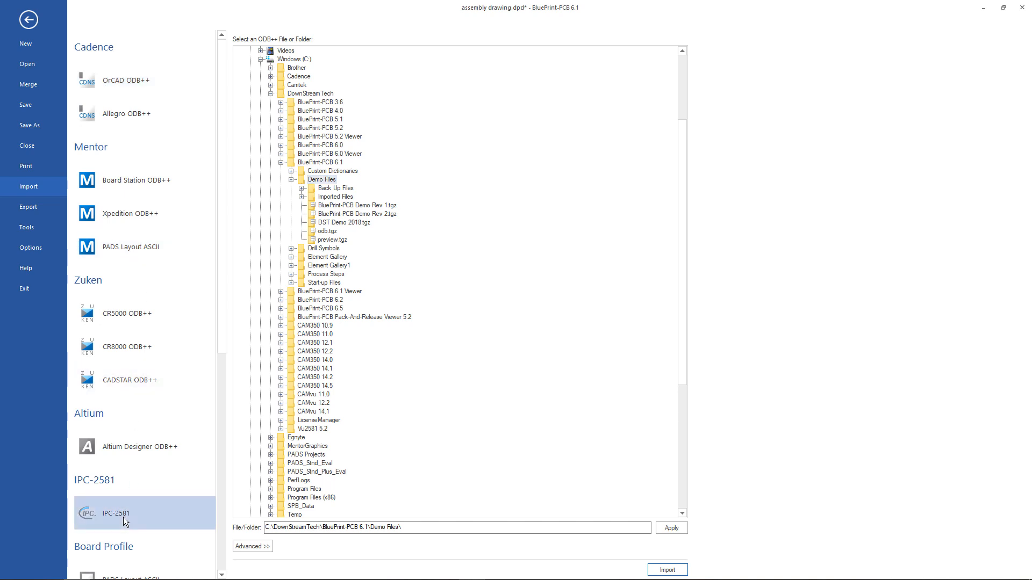
left_click(442, 104)
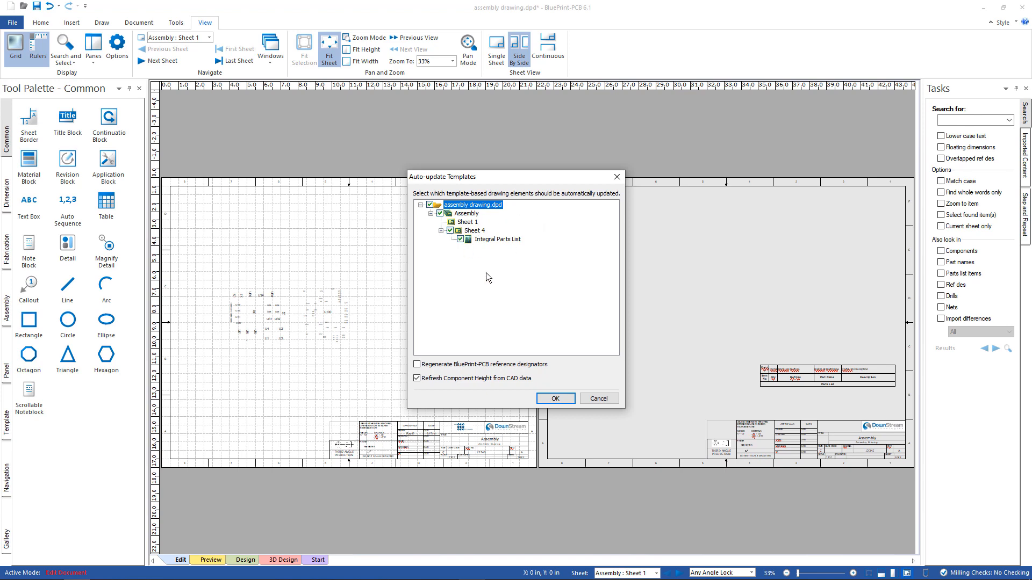
left_click(549, 396)
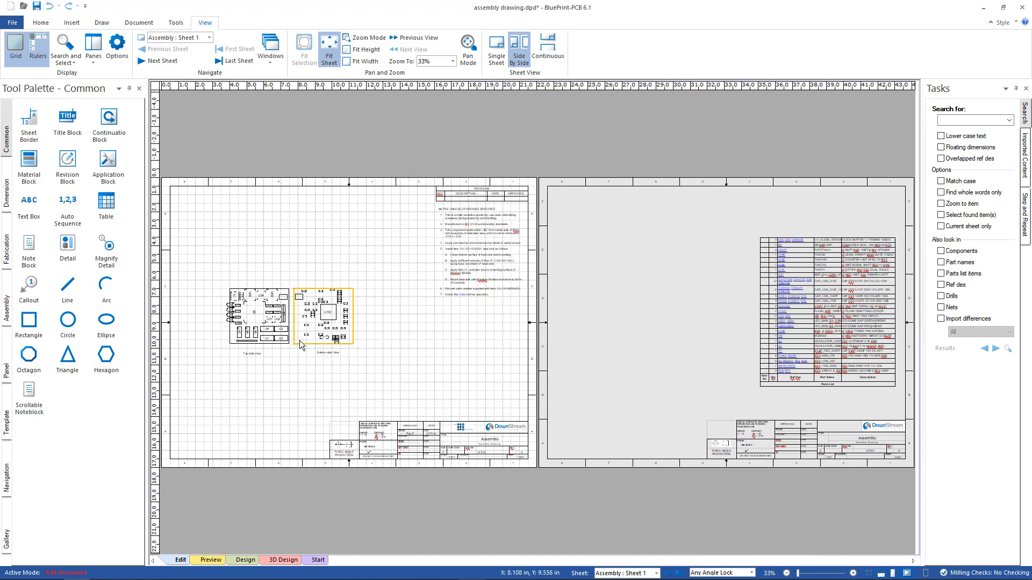
Step: Examine the populated board views and the parts list on Sheet 4, including its formatting options and data source
middle_click_drag(292, 317, 260, 256)
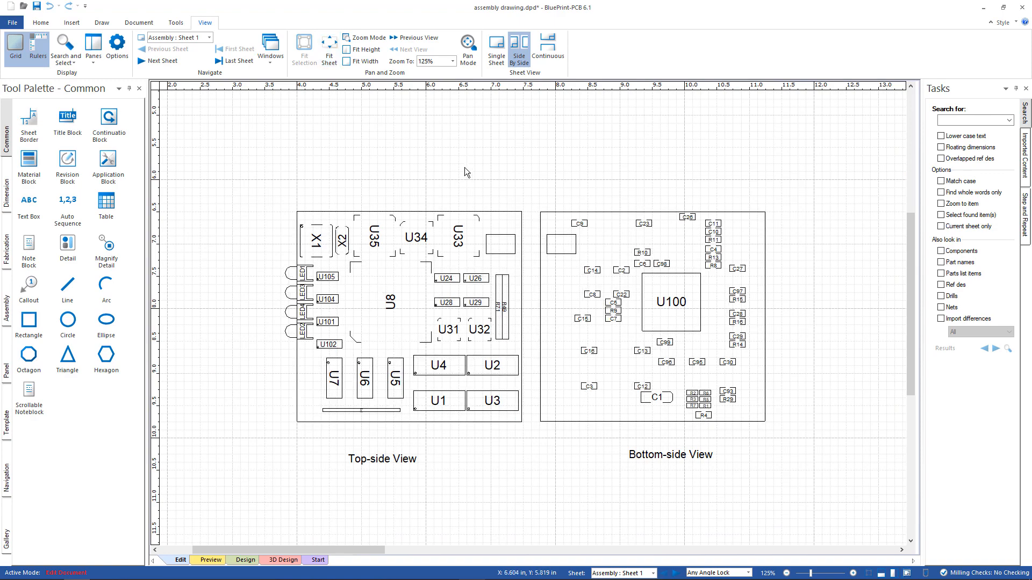
middle_click_drag(464, 167, 481, 203)
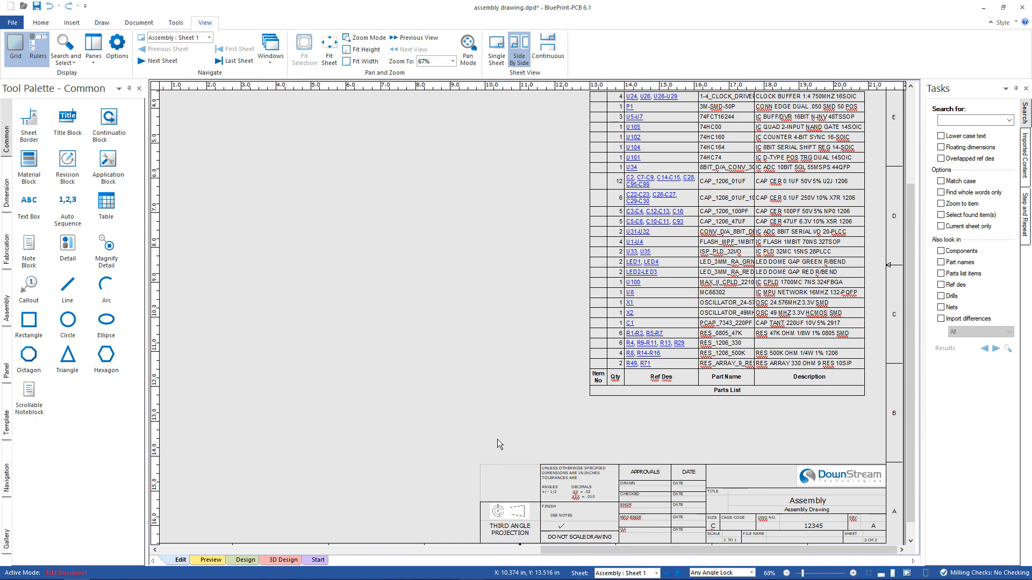
scroll(498, 439, "up", 1)
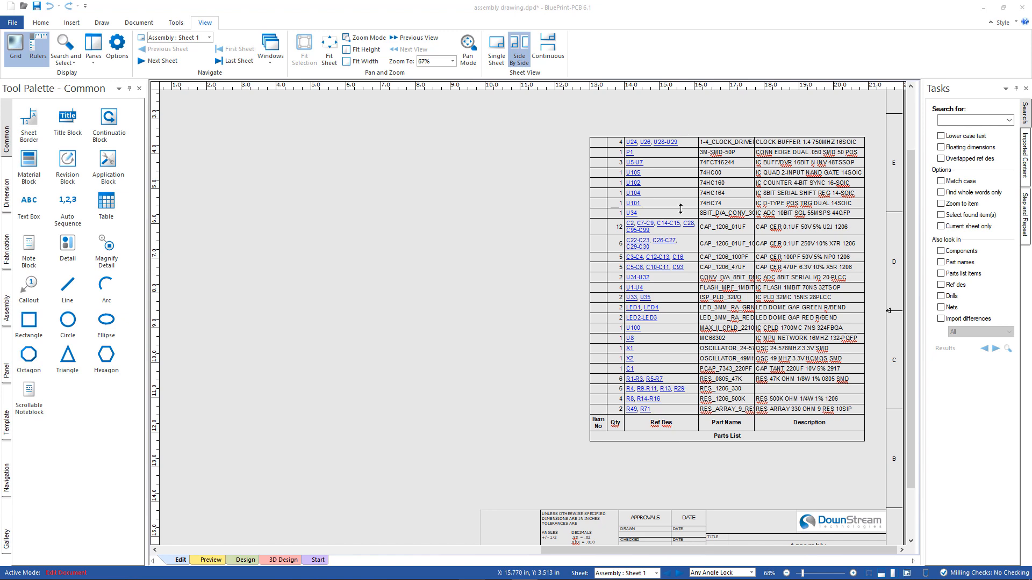
left_click(645, 437)
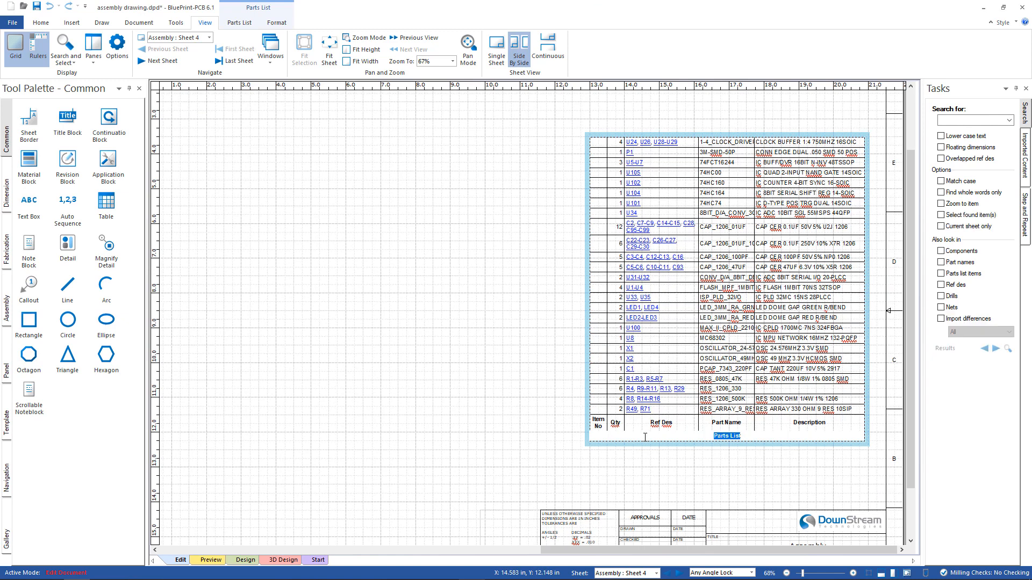
right_click(643, 444)
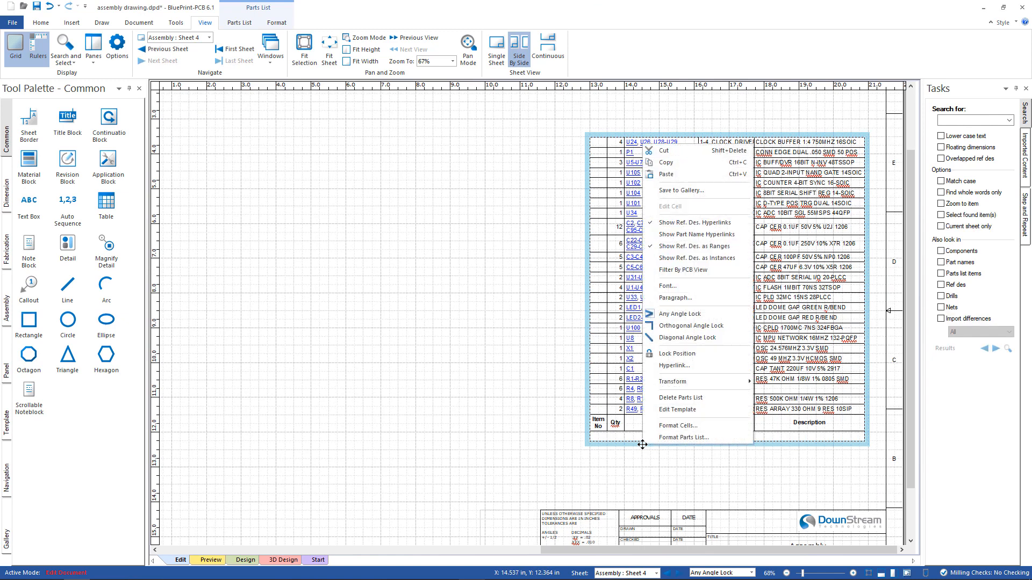
left_click(670, 440)
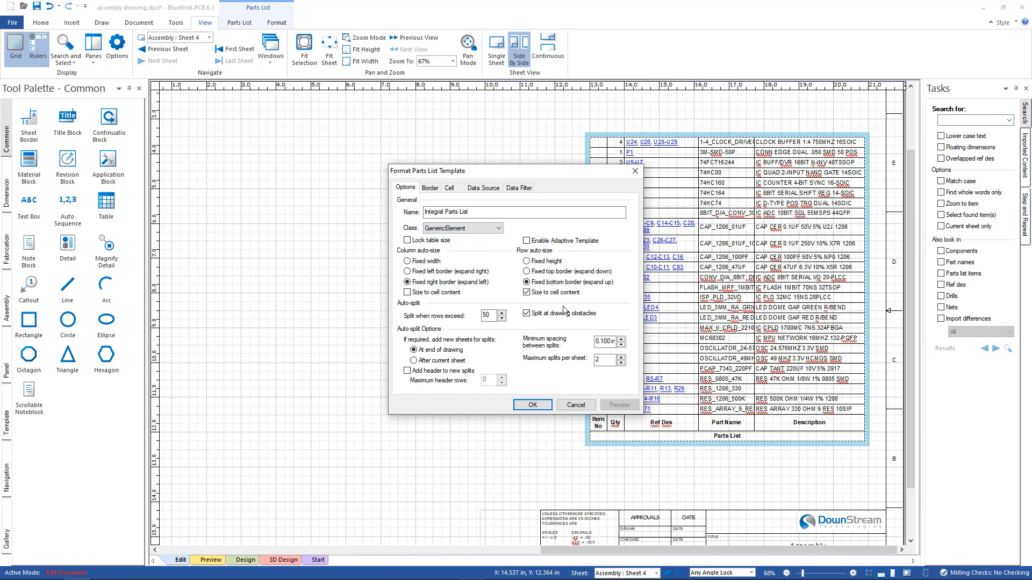
left_click(488, 189)
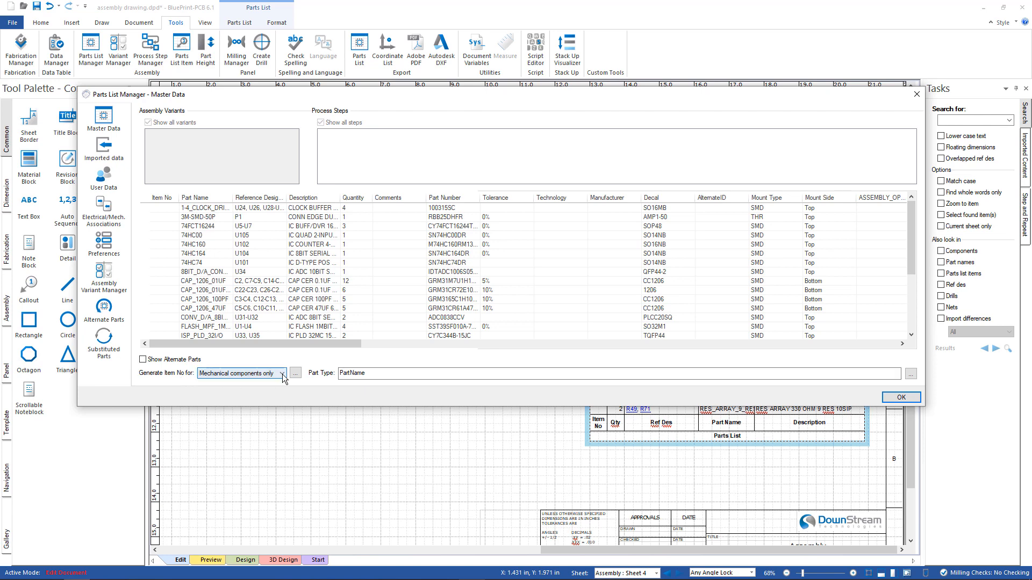
Step: Generate item numbers for all components in the Parts List Manager and rebuild the master table
left_click(260, 373)
left_click(262, 389)
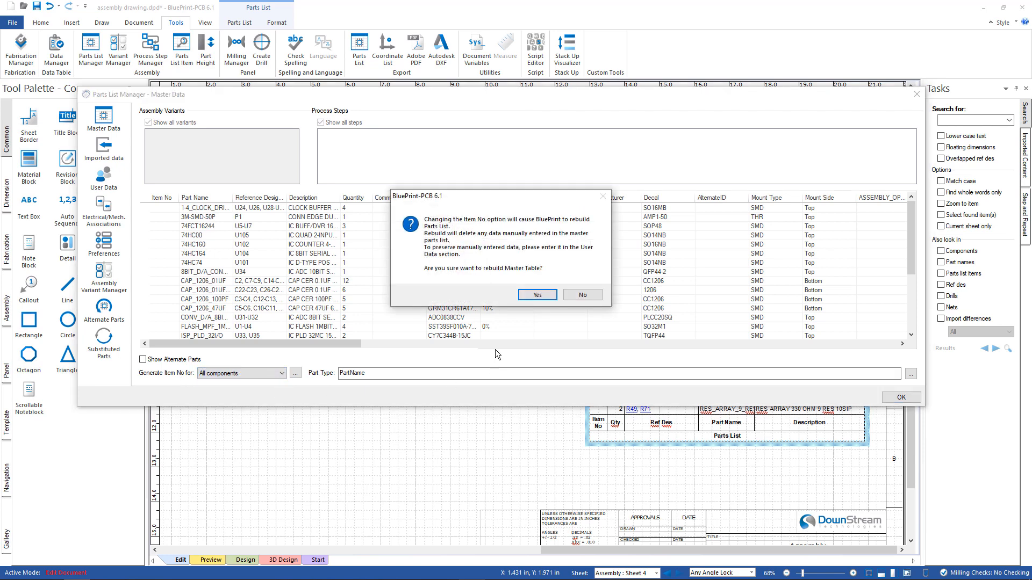
left_click(543, 296)
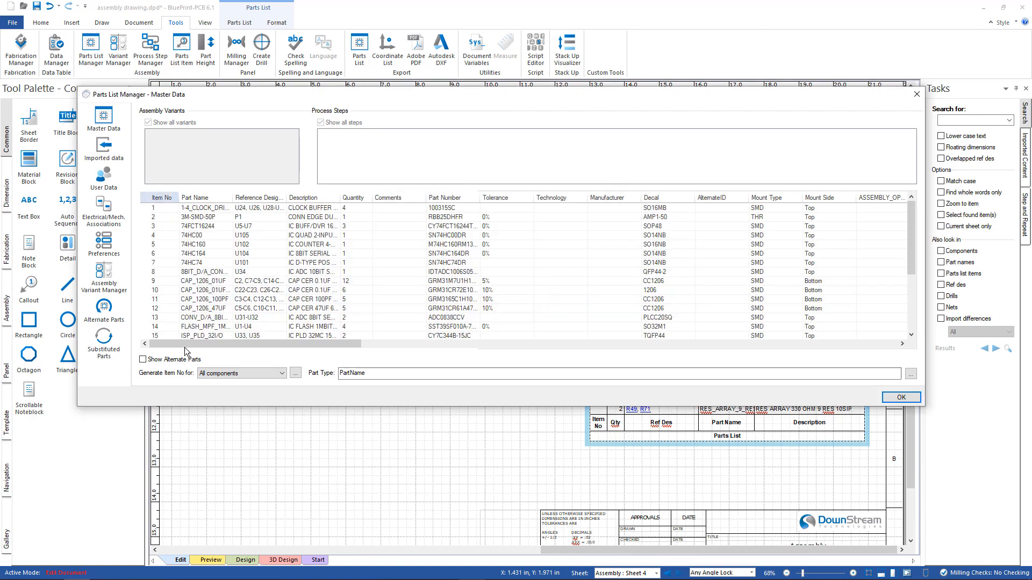
left_click(901, 398)
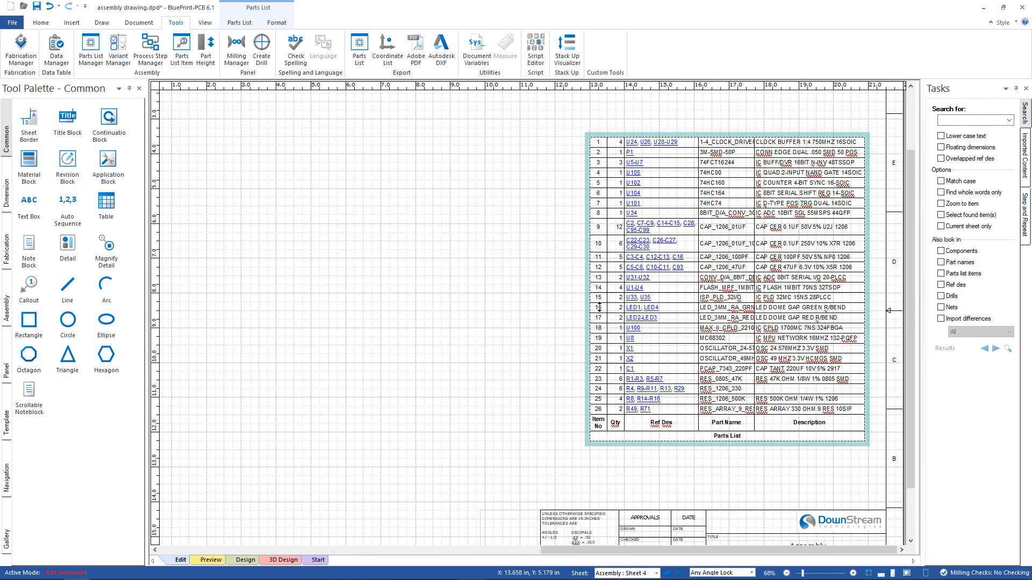
Step: Open the parts list template, examine the data fields available for the Ref Des cell without changing it, and execute the template again
right_click(686, 133)
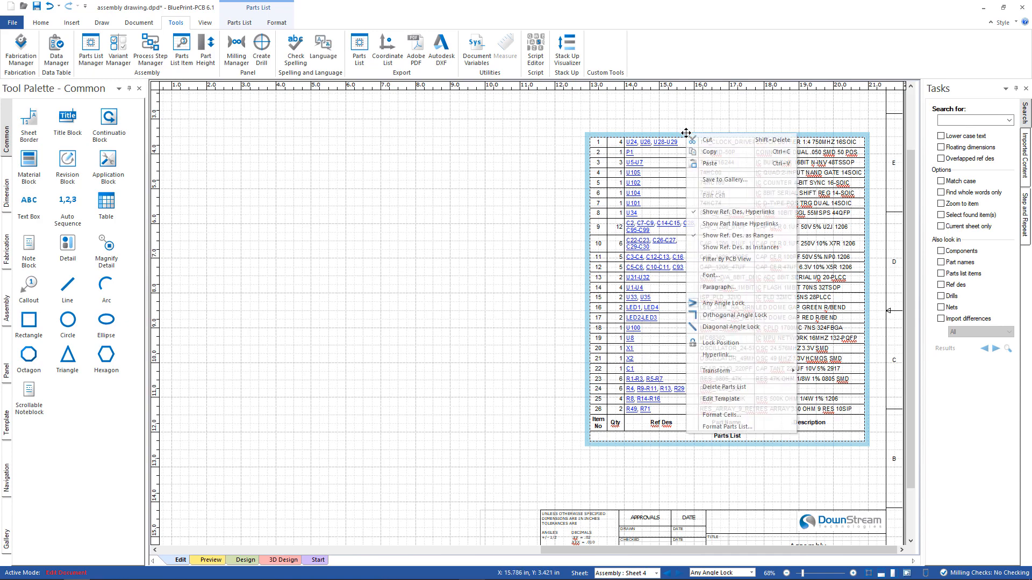
left_click(726, 400)
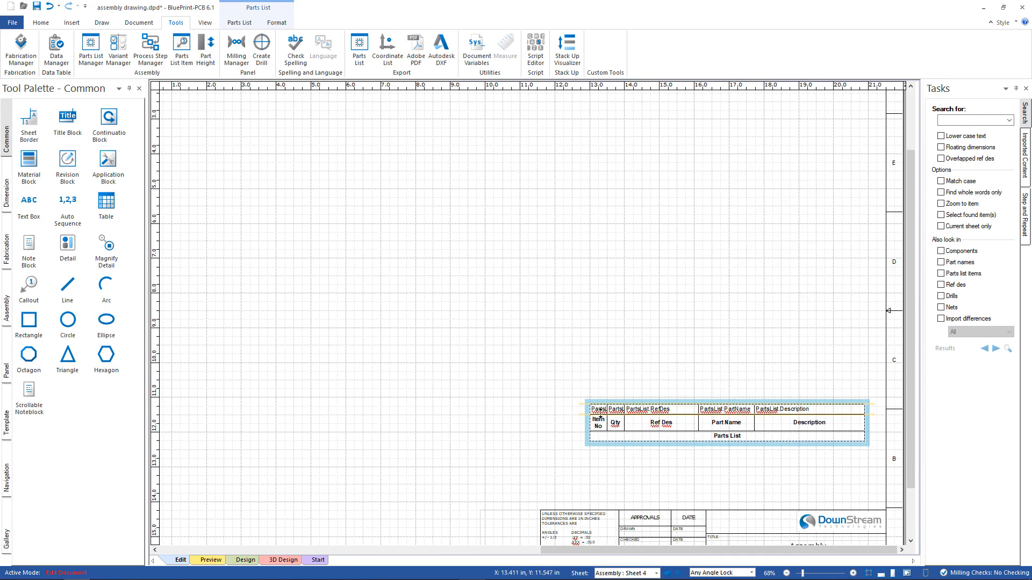
double_click(682, 410)
right_click(682, 410)
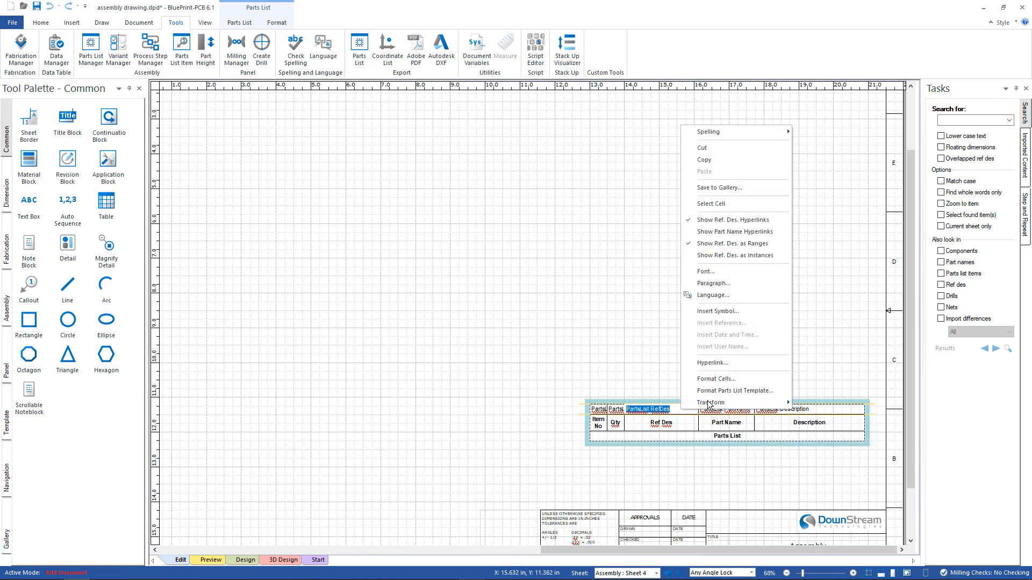
left_click(720, 379)
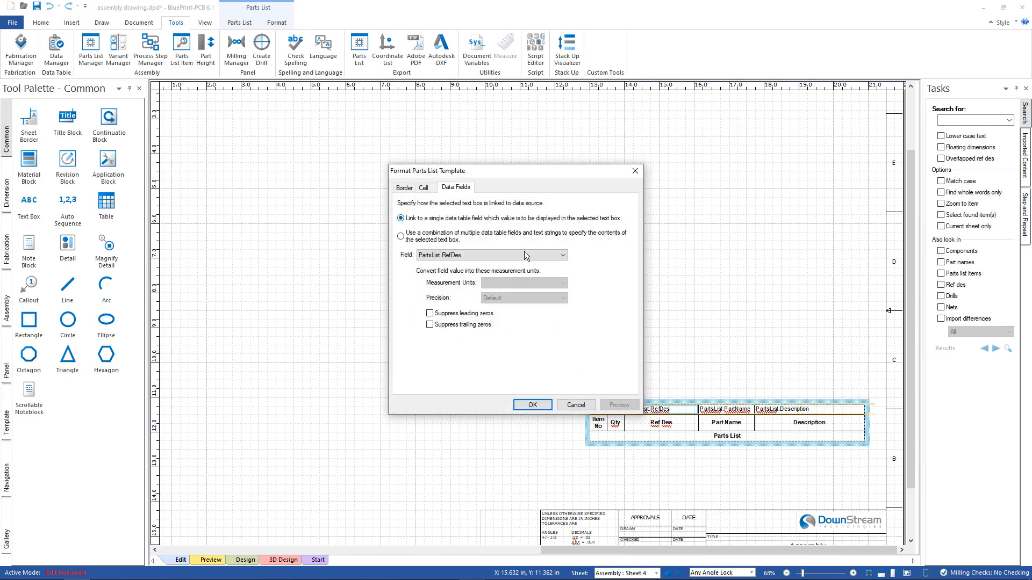
left_click(564, 255)
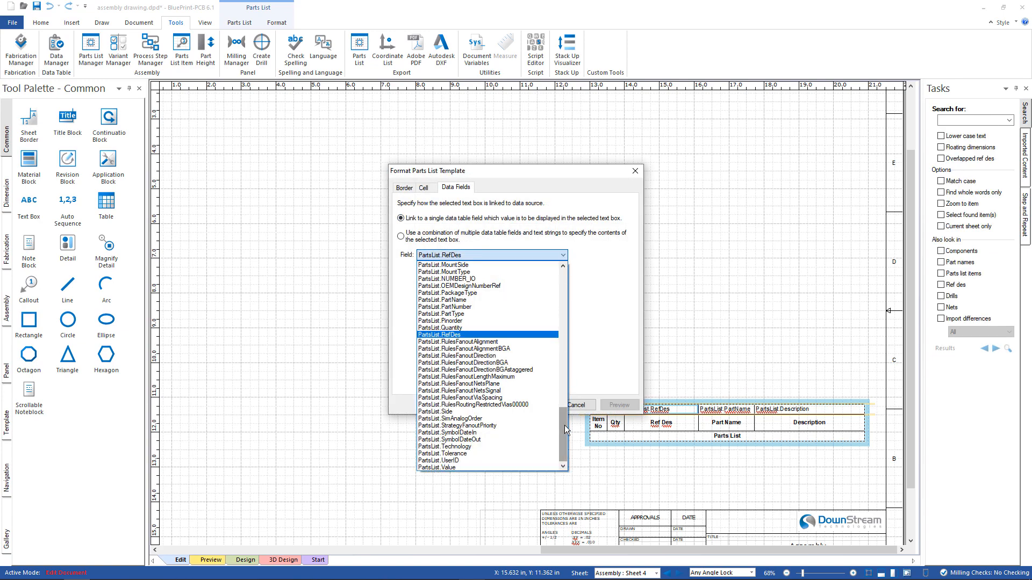
left_click_drag(564, 425, 555, 450)
left_click(616, 482)
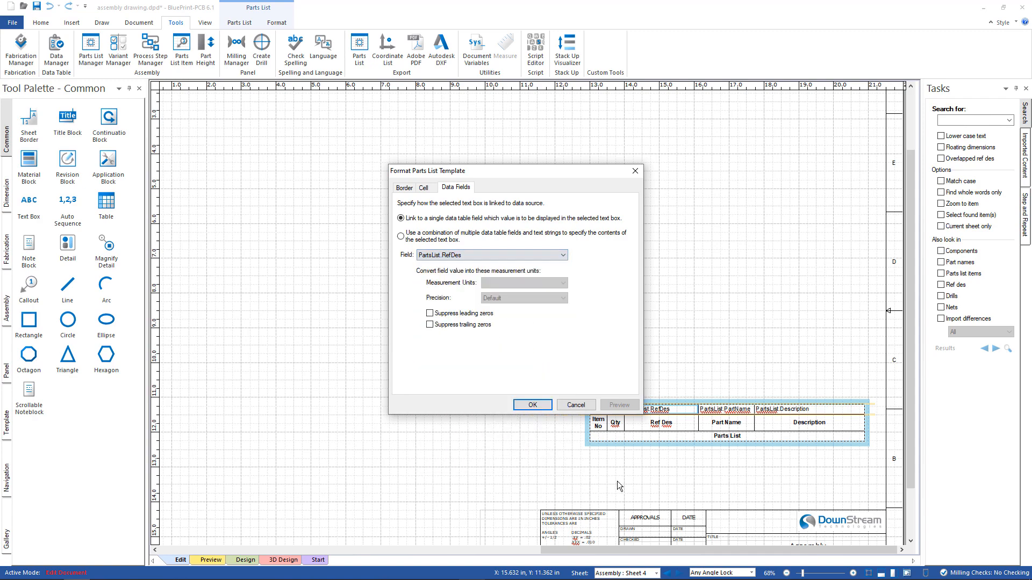
left_click(572, 406)
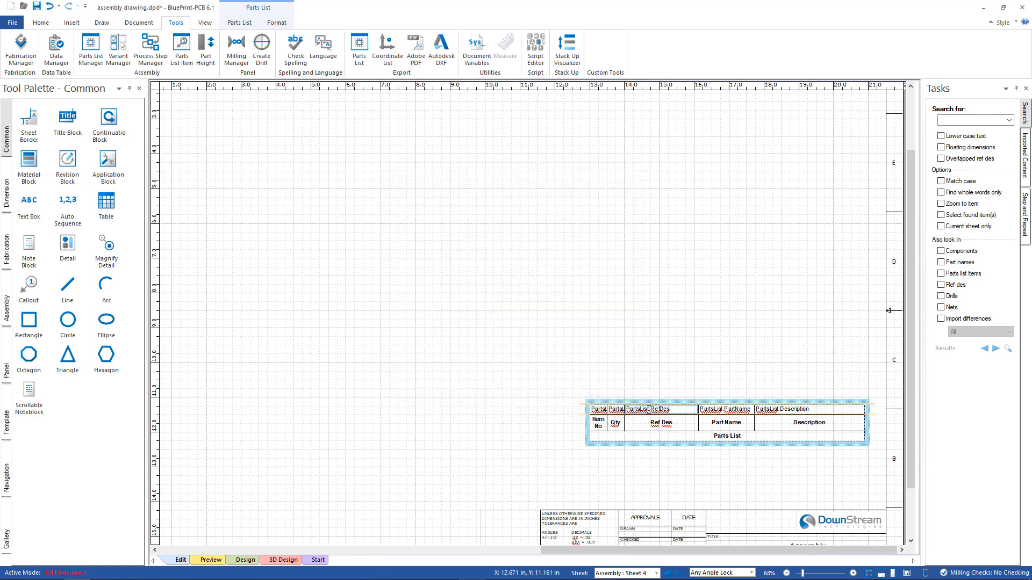
right_click(672, 398)
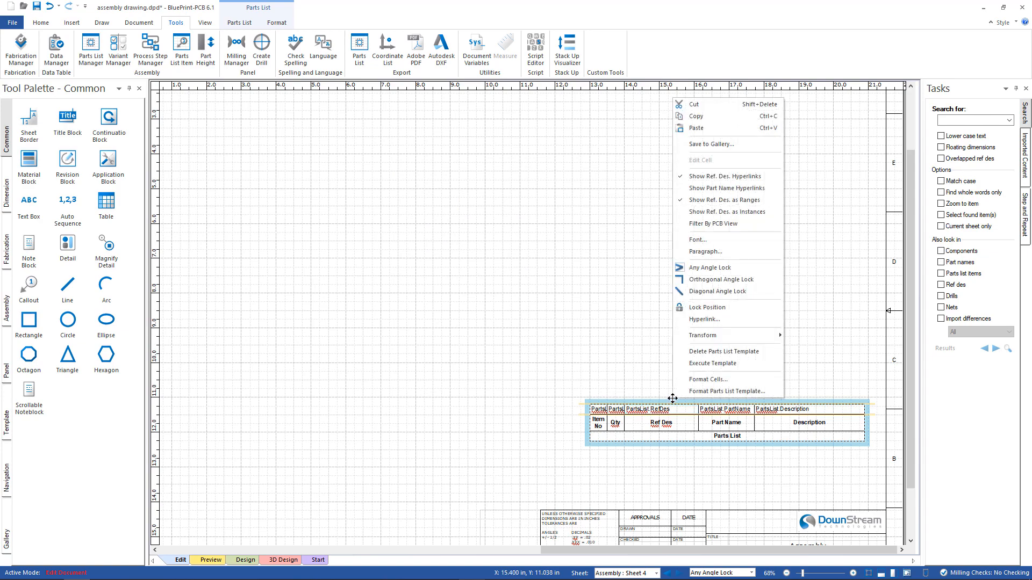
left_click(705, 368)
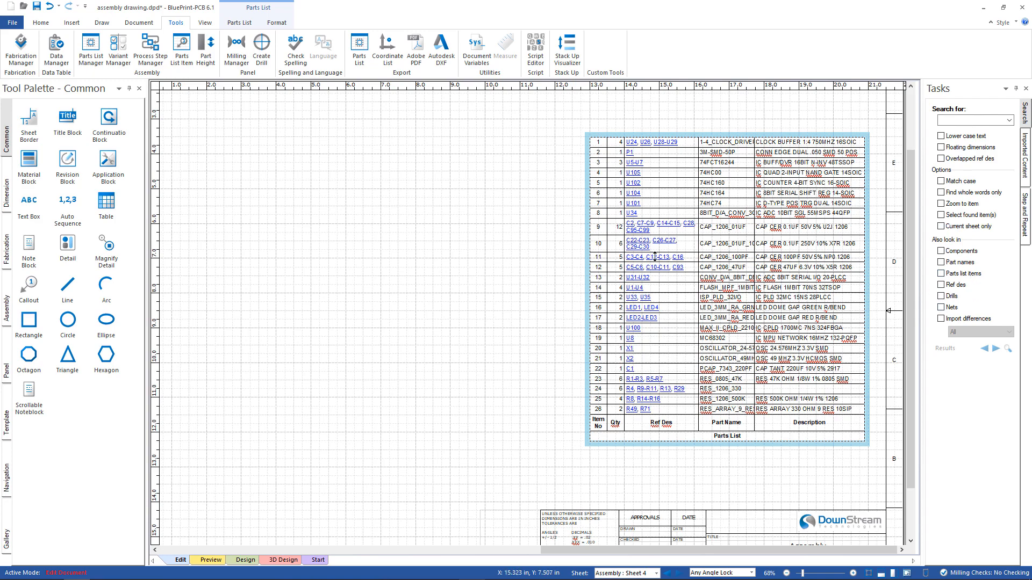
Step: Follow the U101 reference designator link in the parts list to view that component on the board, and close the link window
left_click(632, 204)
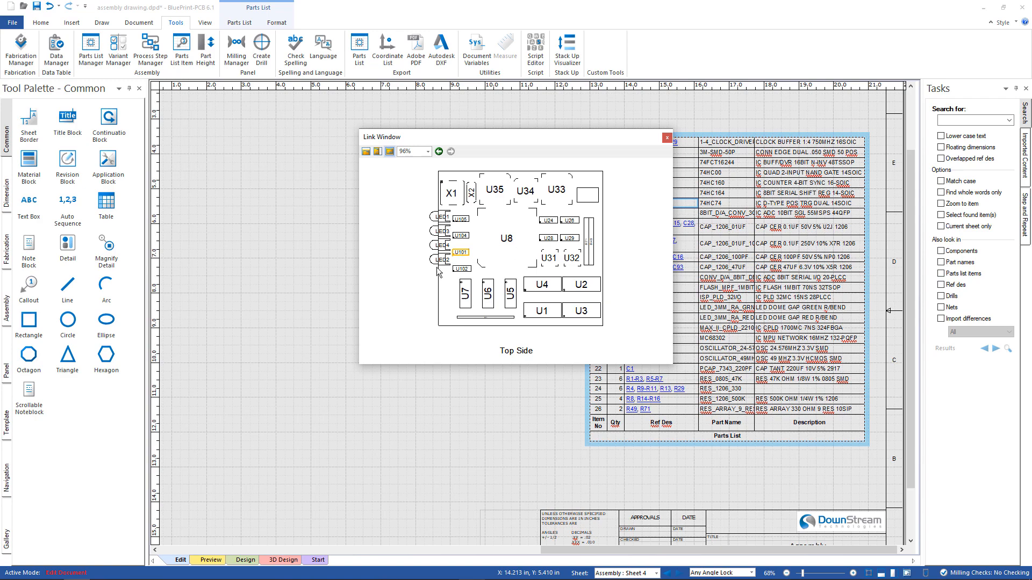
left_click(667, 137)
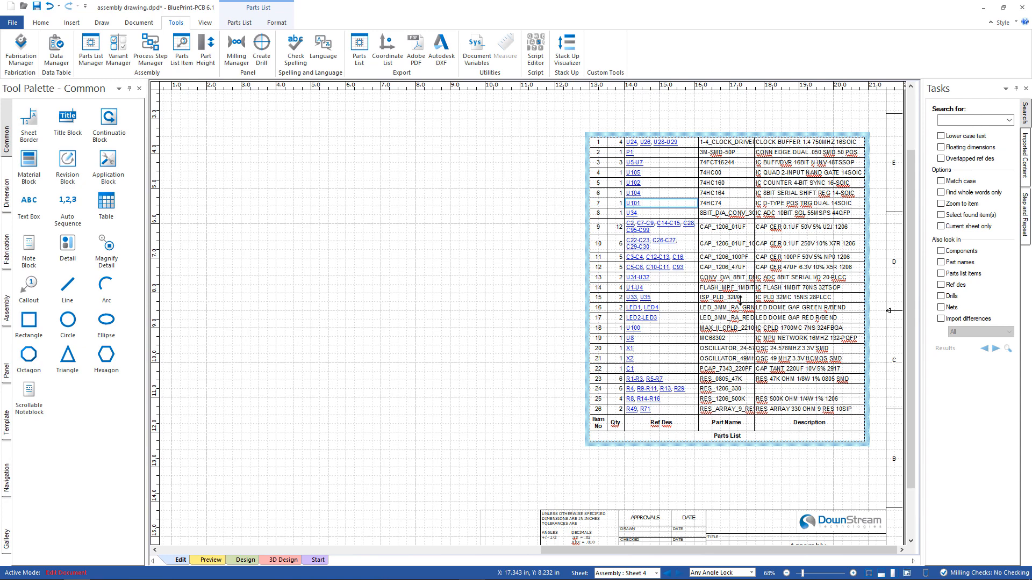
Step: Review the parts list, the board views and the assembly notes on Sheet 1, including the Video link in note 7
scroll(642, 370, "up", 2)
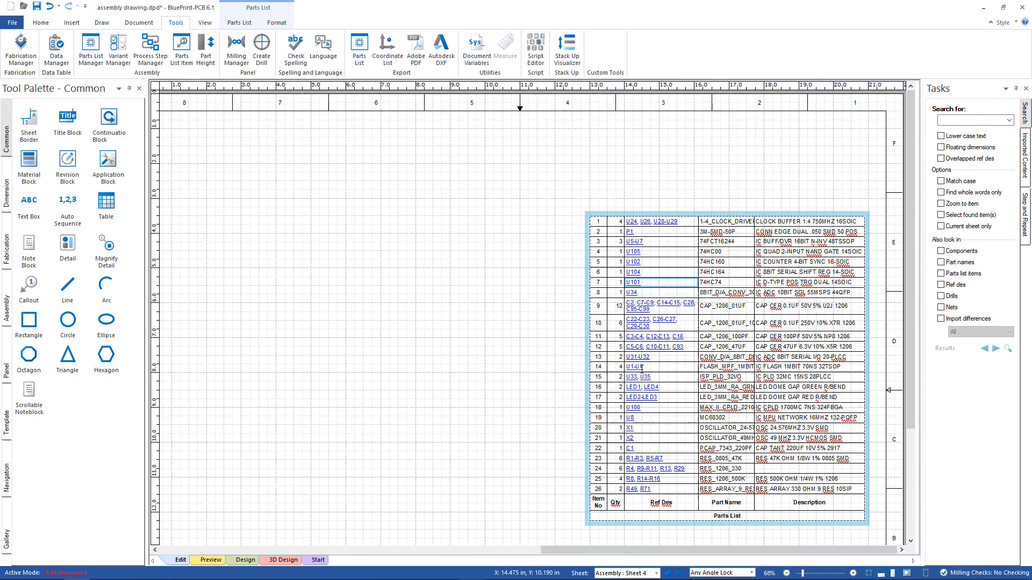
scroll(637, 372, "down", 2)
middle_click_drag(453, 377, 467, 415)
middle_click_drag(472, 337, 486, 271)
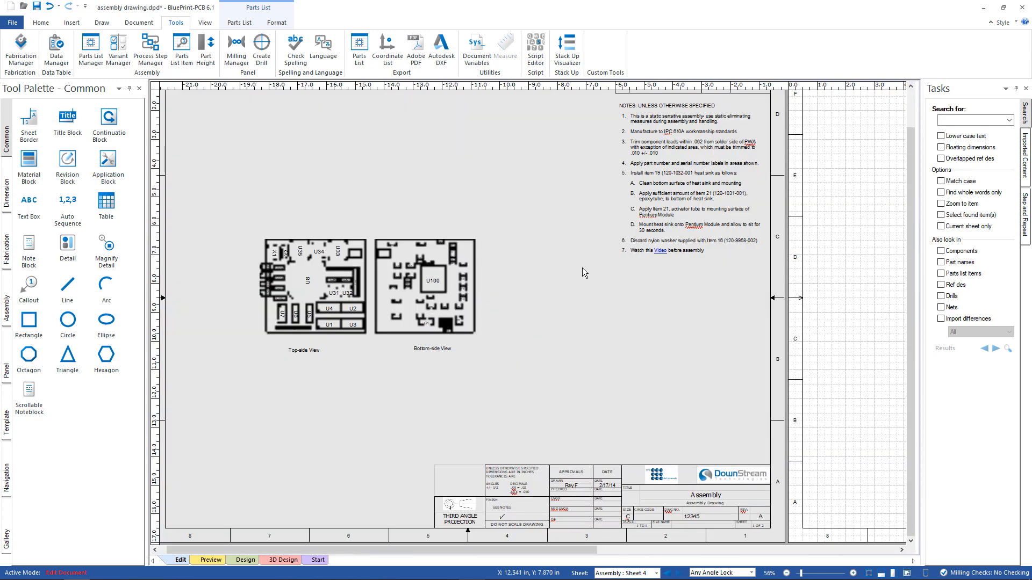
middle_click_drag(670, 253, 677, 213)
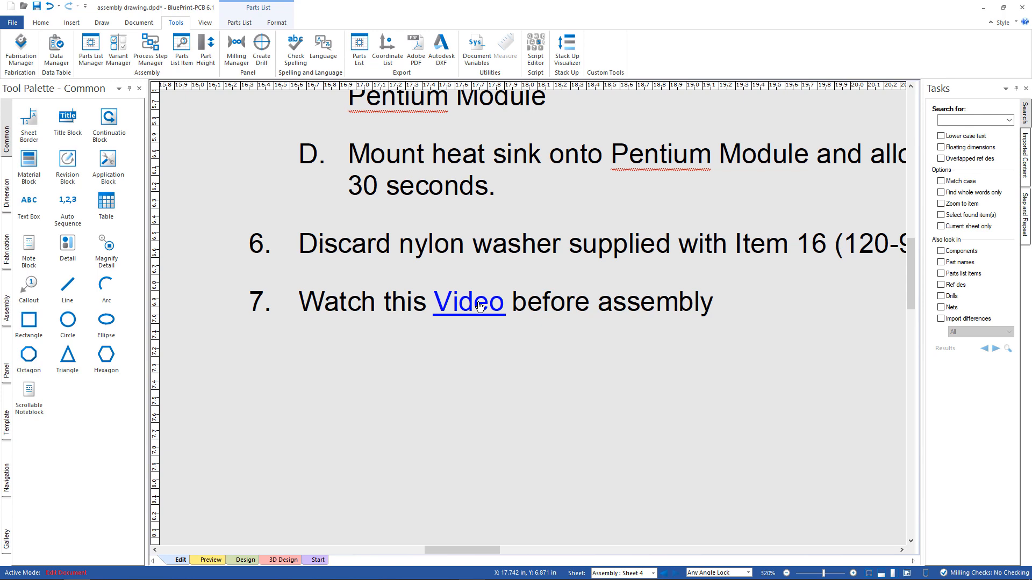
middle_click_drag(462, 367, 500, 438)
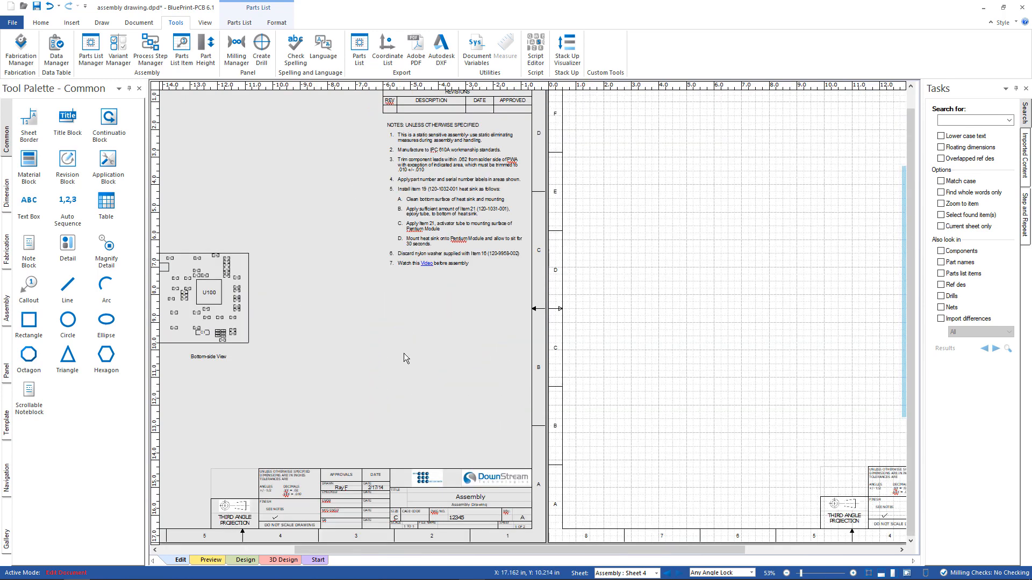
middle_click_drag(368, 332, 431, 260)
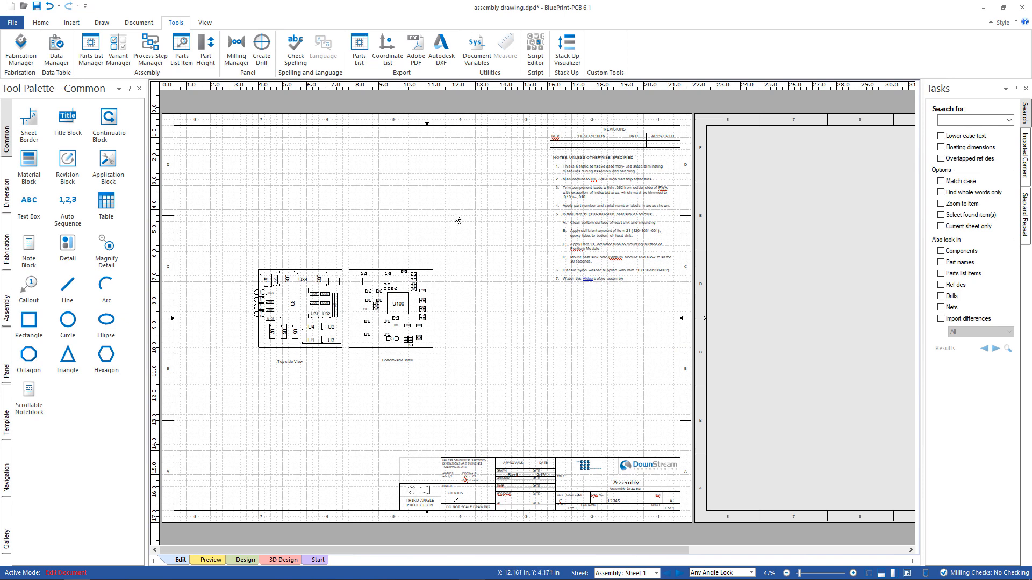
Step: Display Sheet 1 as a single sheet fitted to the window and focus on the top-side and bottom-side board views
left_click(201, 23)
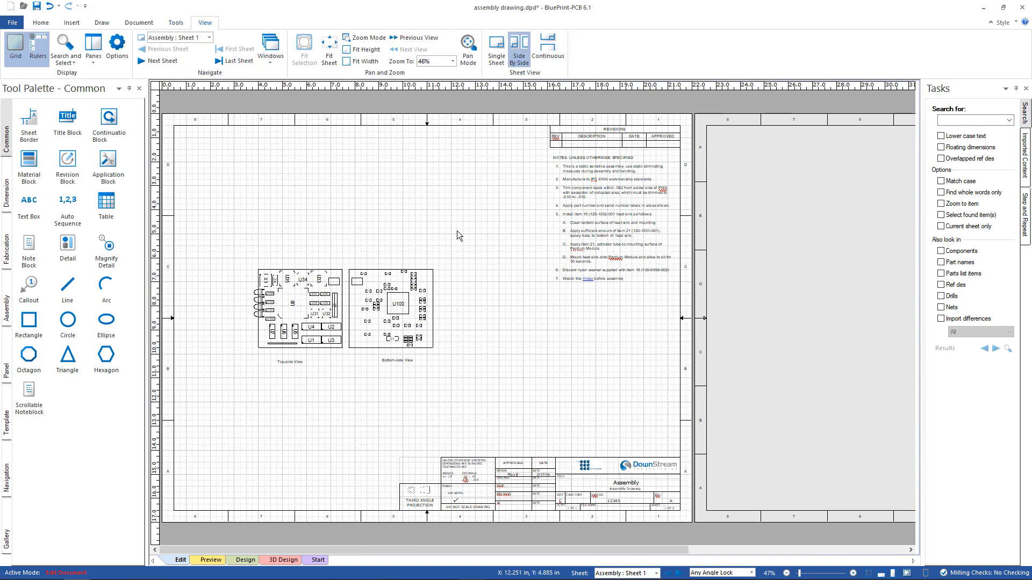
left_click(496, 49)
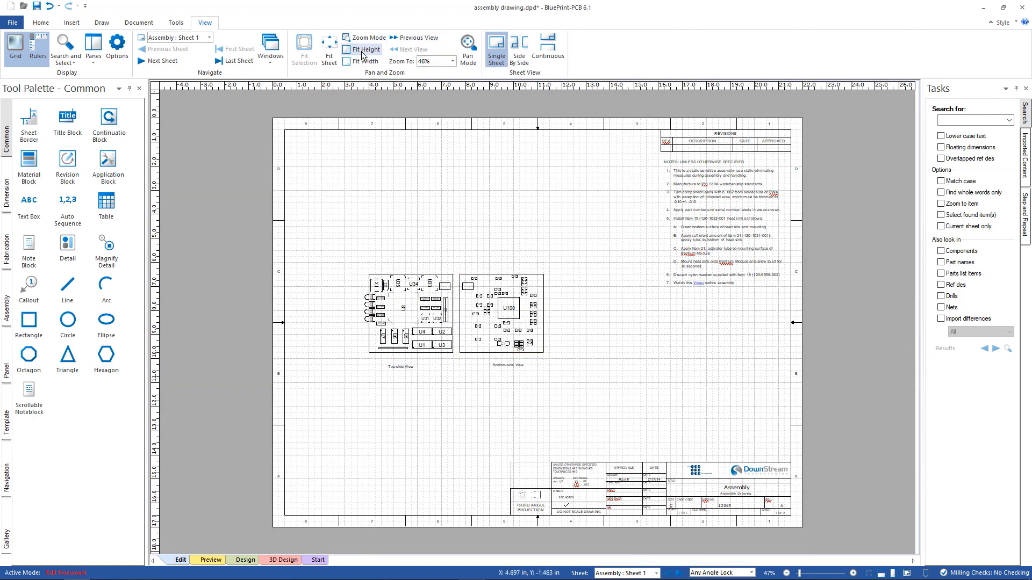
left_click(329, 51)
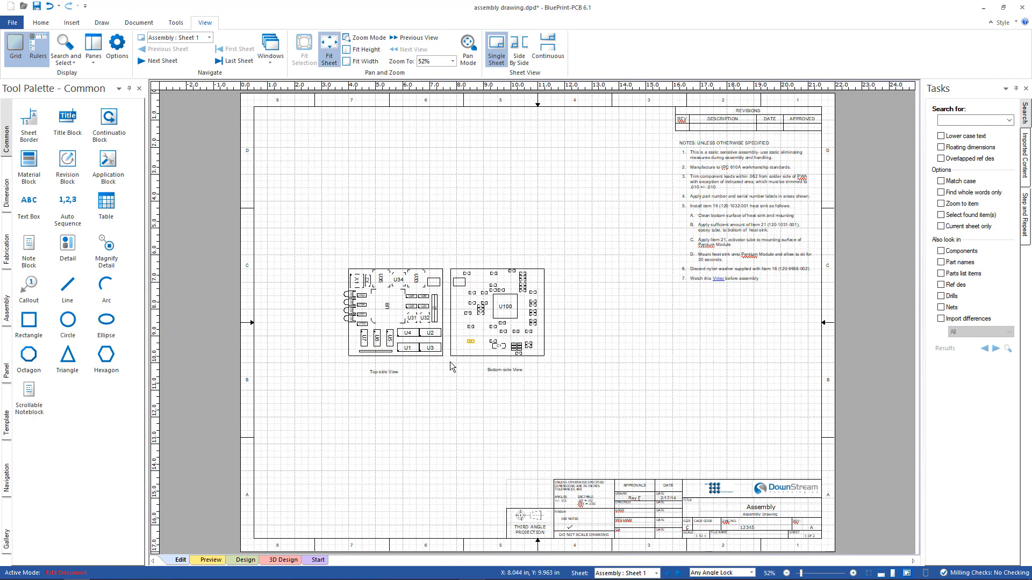
middle_click_drag(404, 284, 387, 209)
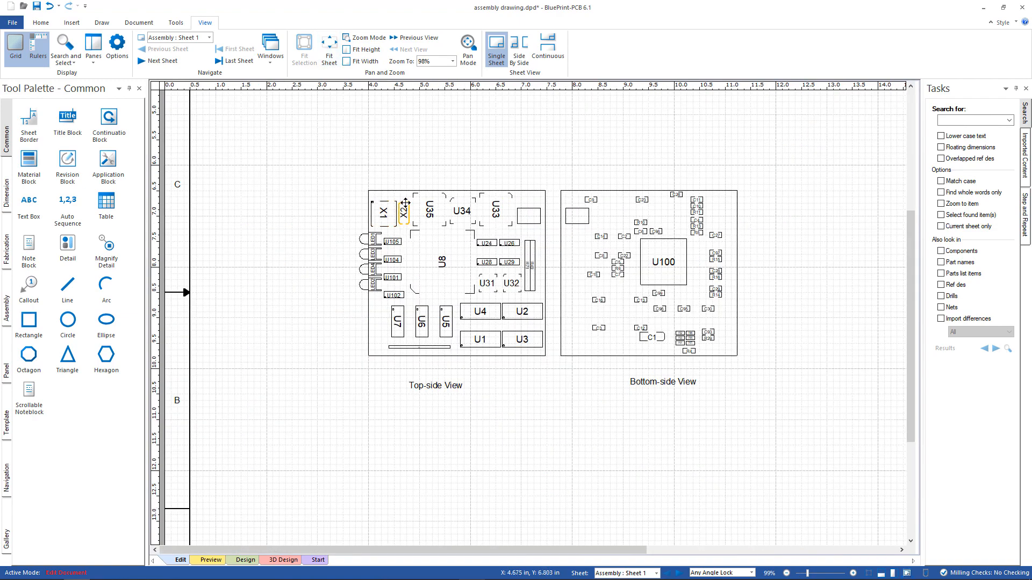
Step: Move the top-side view and its label further left on the sheet, and the bottom-side view further right
left_click_drag(403, 188, 293, 189)
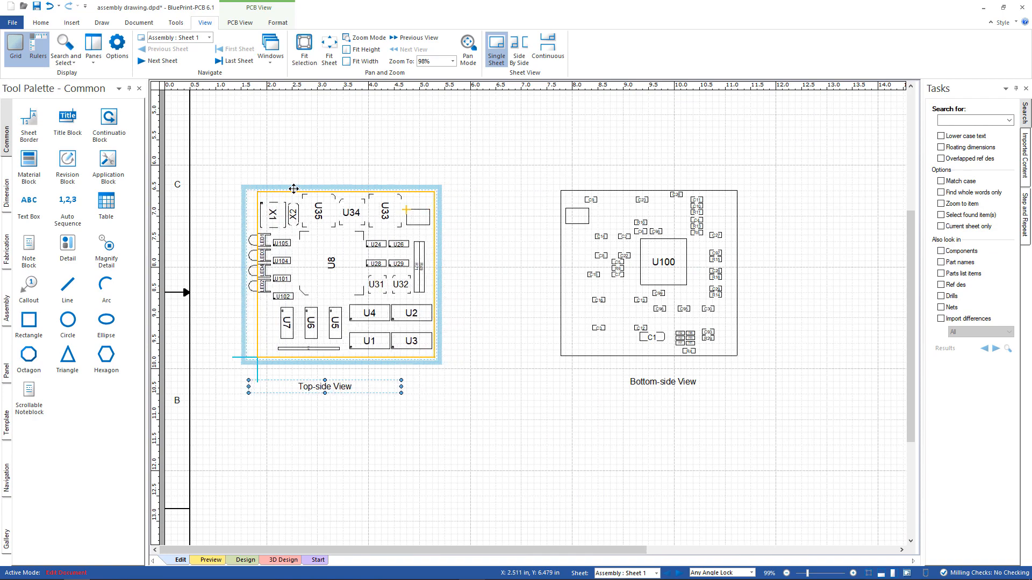
left_click_drag(634, 190, 768, 191)
Step: Examine the BluePrint Ref Des format settings of the top-side view, and close them without changes
middle_click_drag(396, 313, 316, 188)
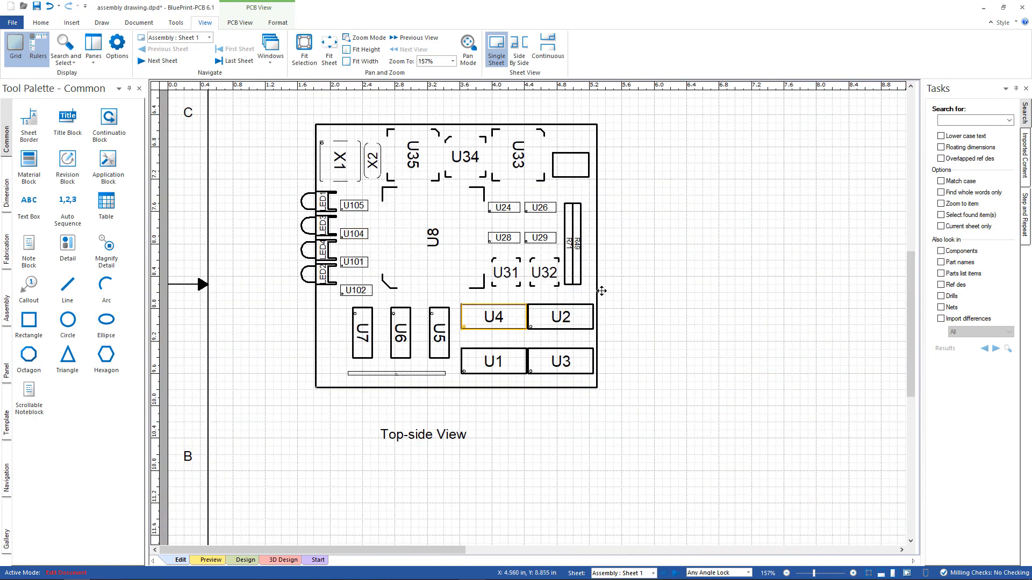
left_click(601, 201)
right_click(601, 202)
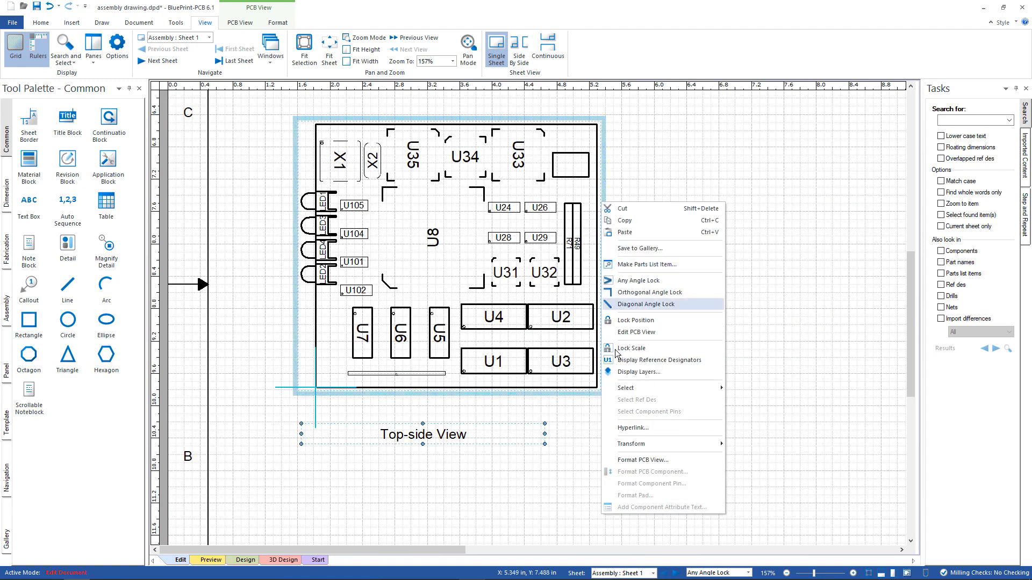
left_click(627, 461)
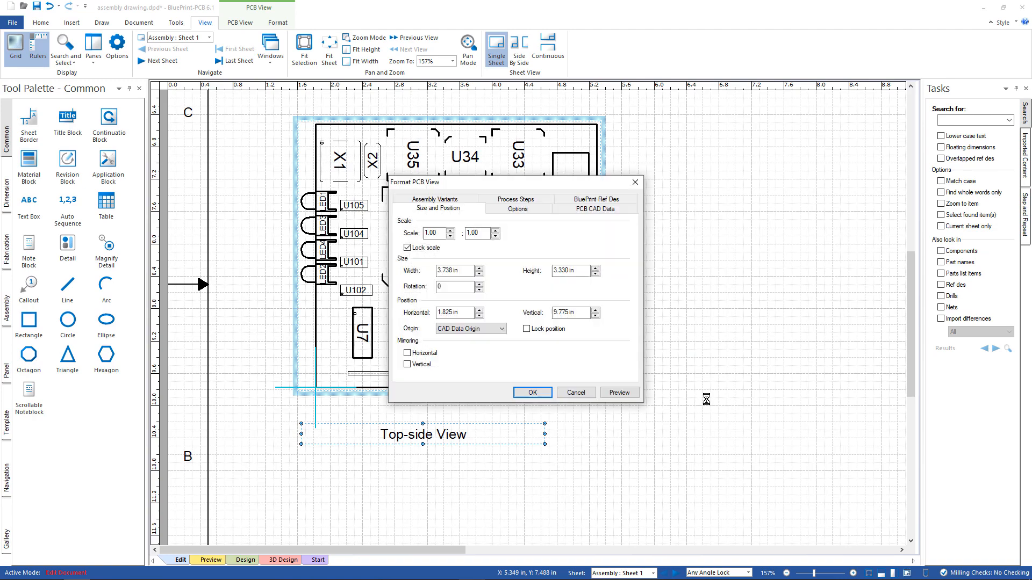
left_click_drag(496, 183, 730, 171)
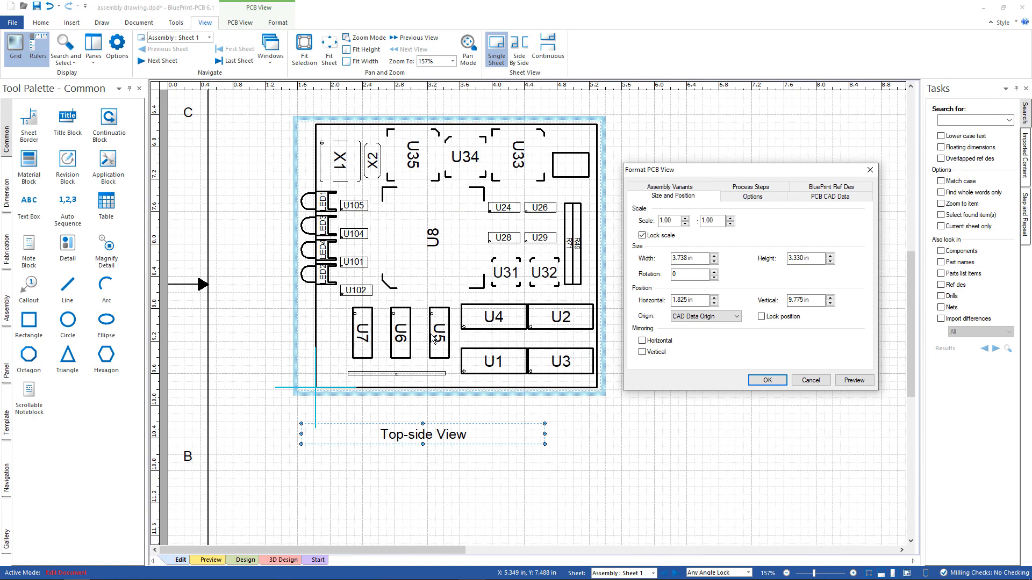
left_click(838, 187)
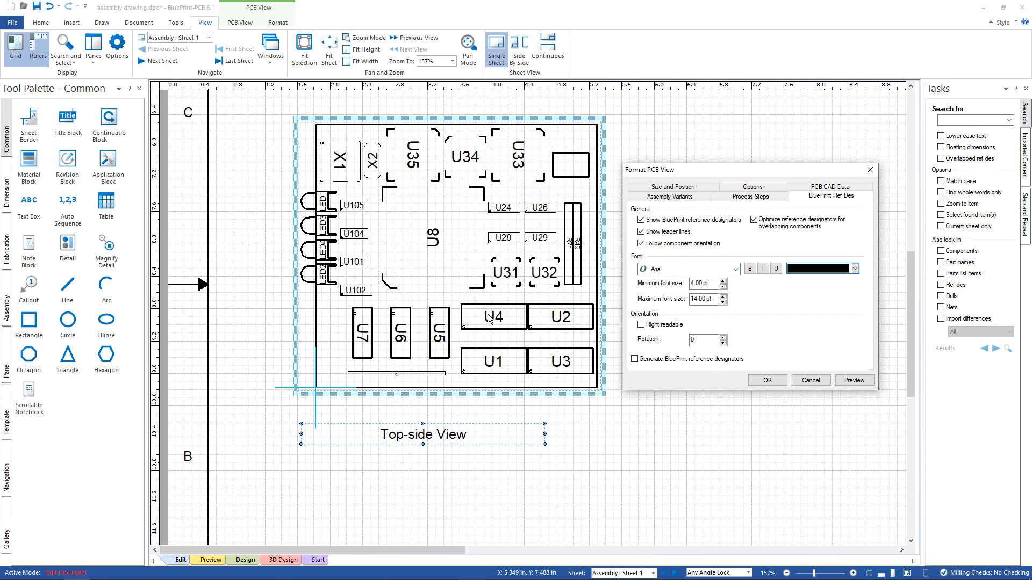
left_click(812, 381)
key("Escape")
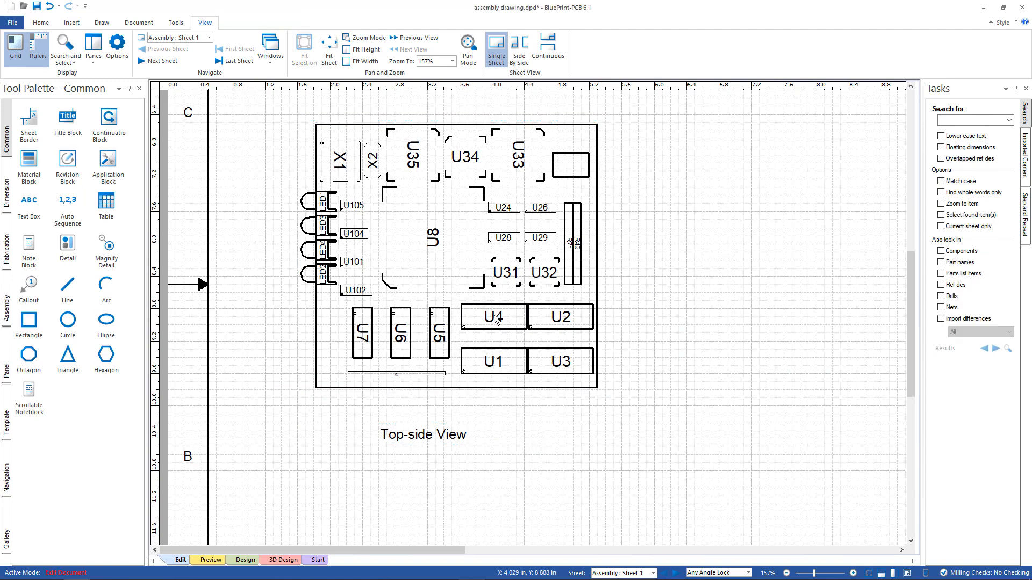
Step: Set the top-side view's selection mode to reference designators and select the U4 designator
right_click(495, 318)
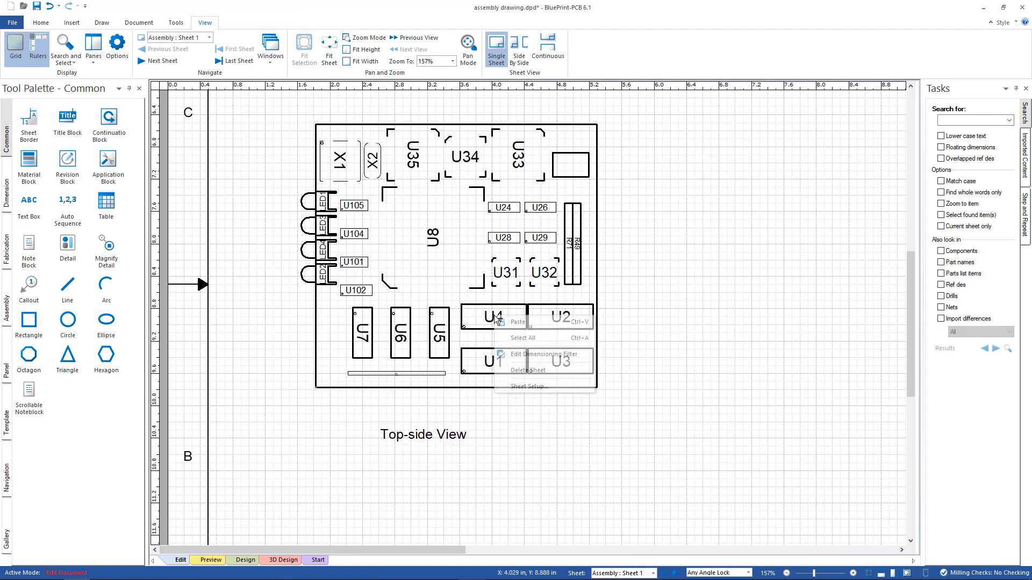
left_click(454, 309)
left_click(465, 306)
right_click(466, 305)
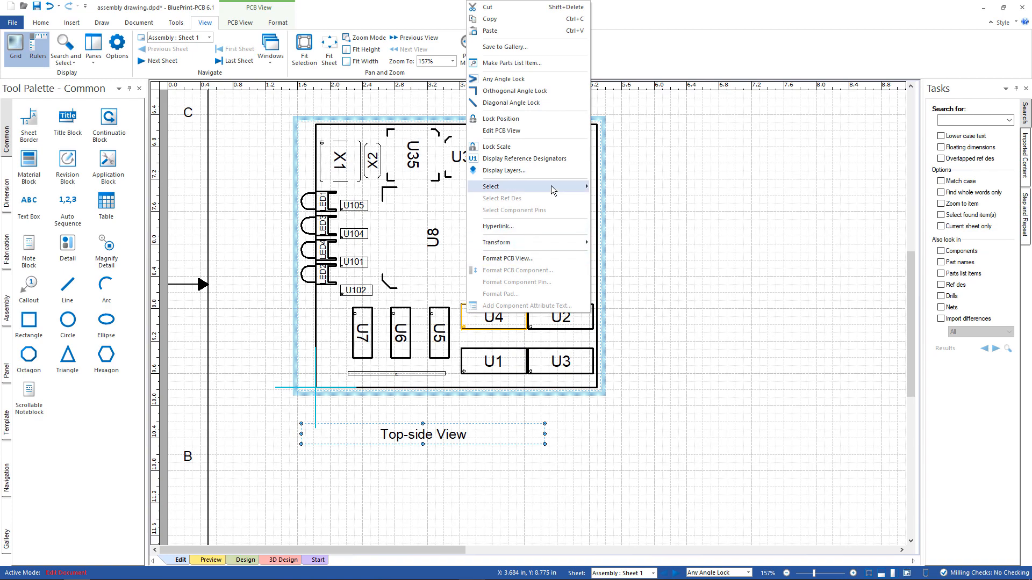
mouse_move(550, 185)
left_click(622, 209)
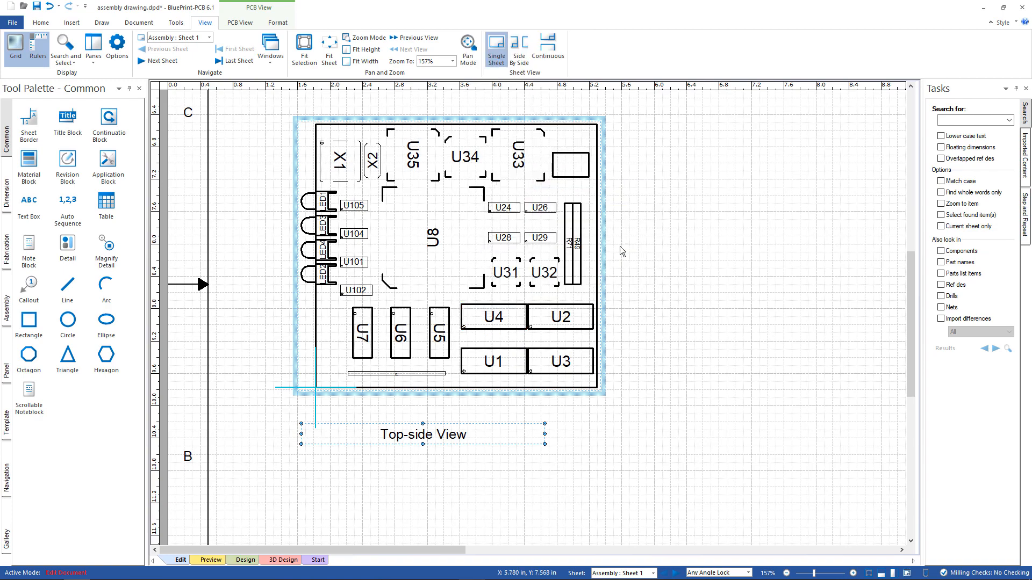
left_click(494, 317)
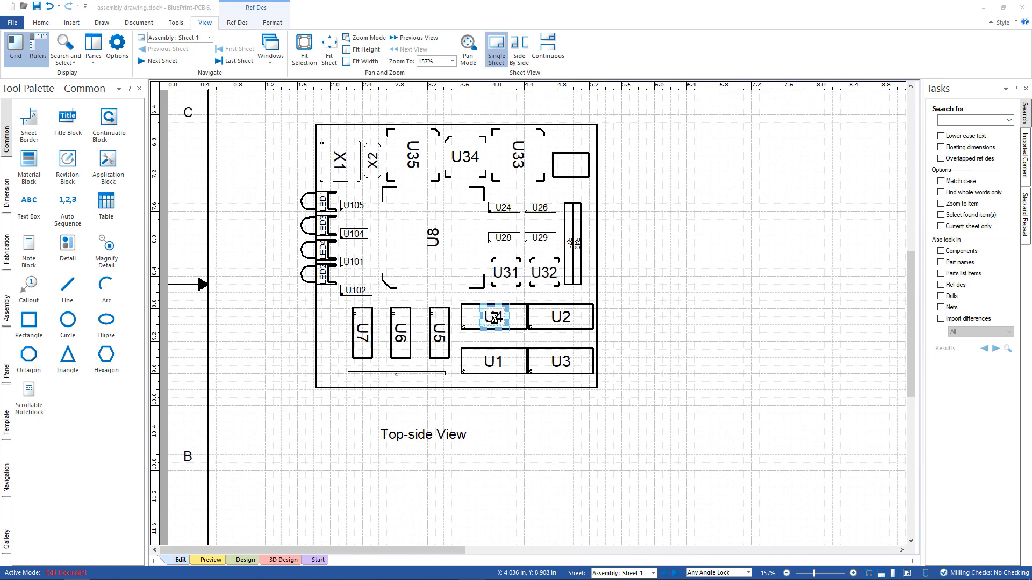
Step: Examine the leader line format settings of the U4 reference designator, and close them without changes
double_click(494, 318)
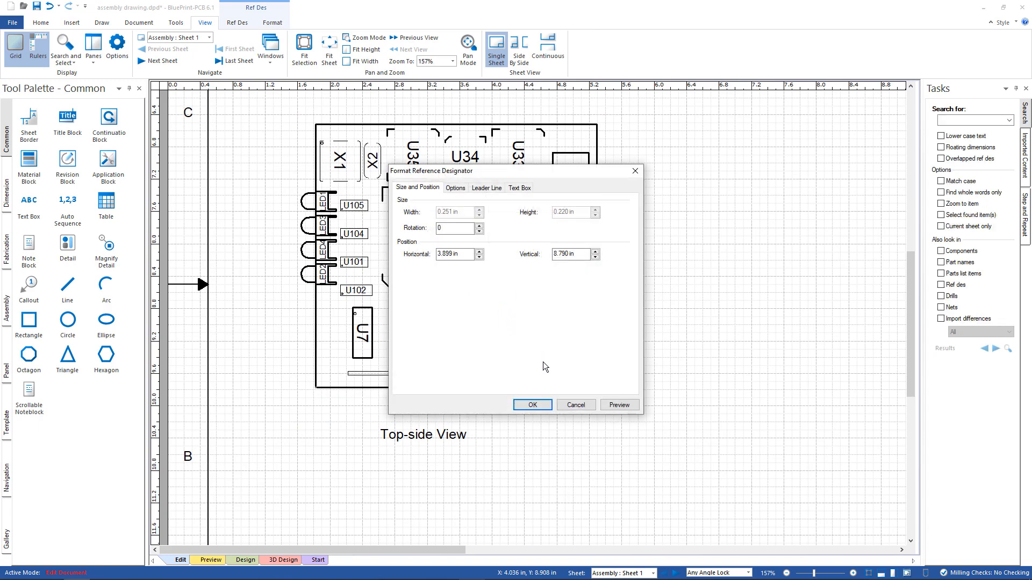
left_click(466, 189)
left_click(485, 188)
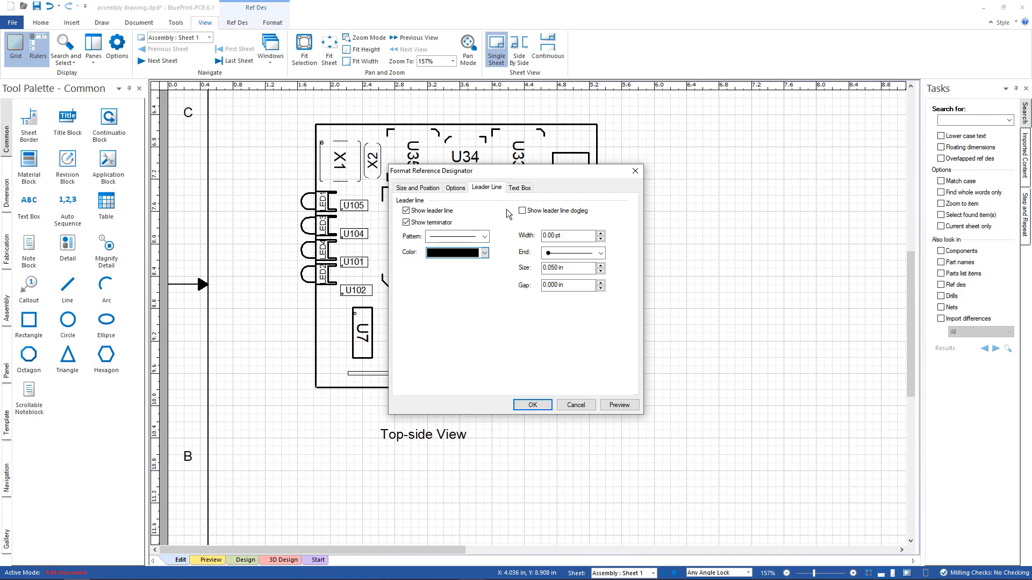
left_click(578, 407)
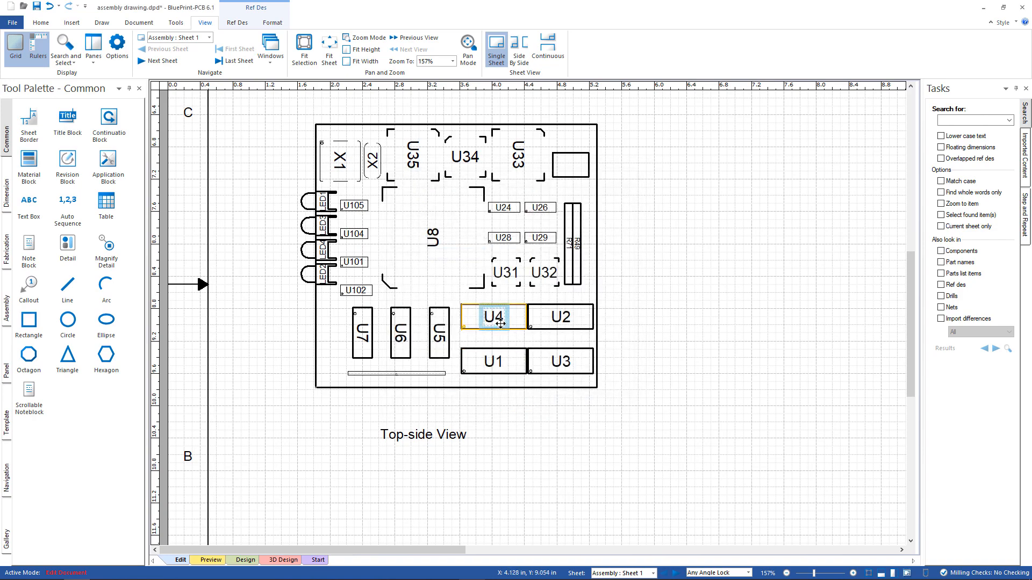
Step: Move the U4 reference designator up to its component's upper edge and apply the same placement to the U1, U2 and U3 designators
left_click_drag(493, 305, 493, 296)
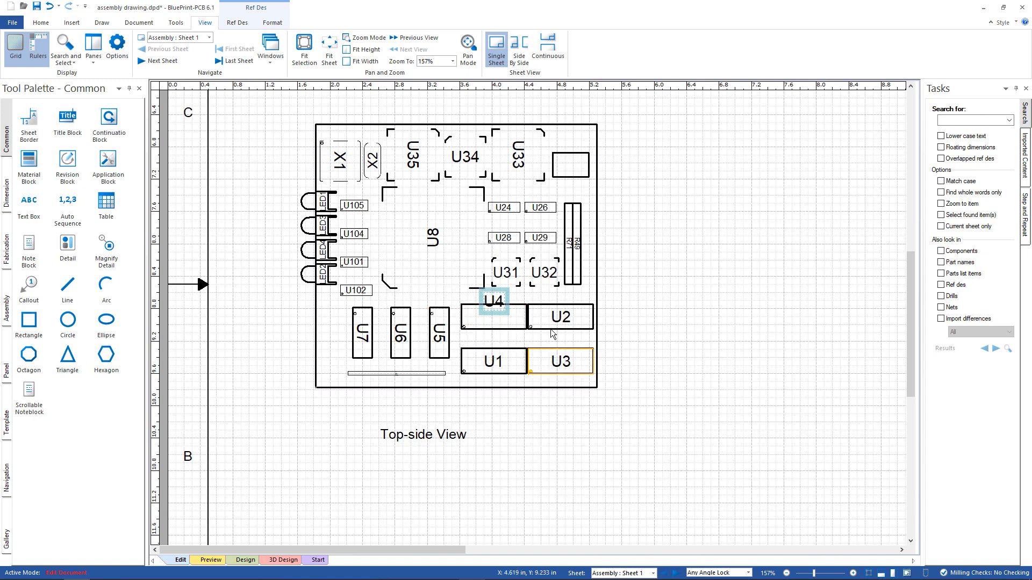
left_click(497, 331)
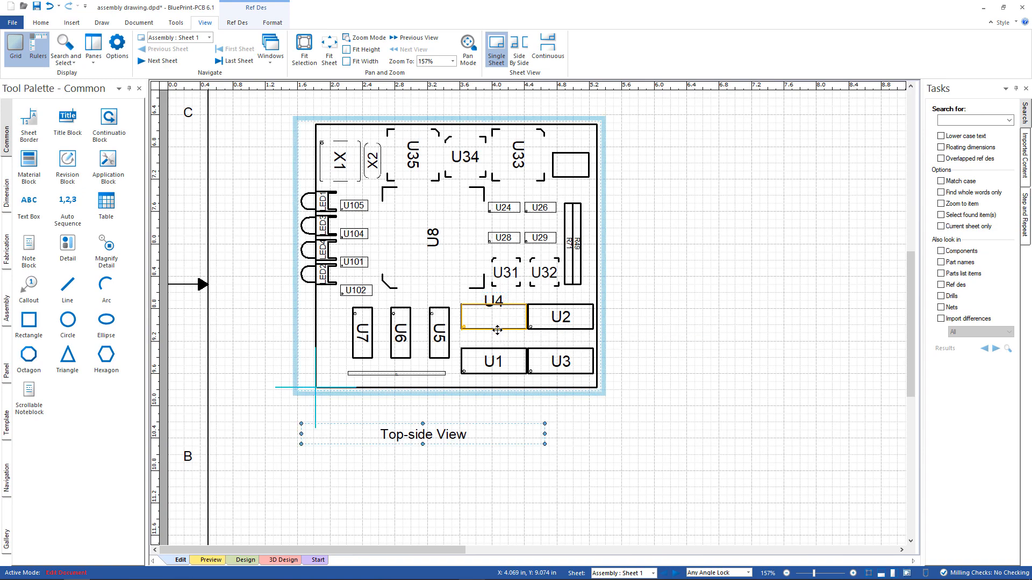
right_click(497, 331)
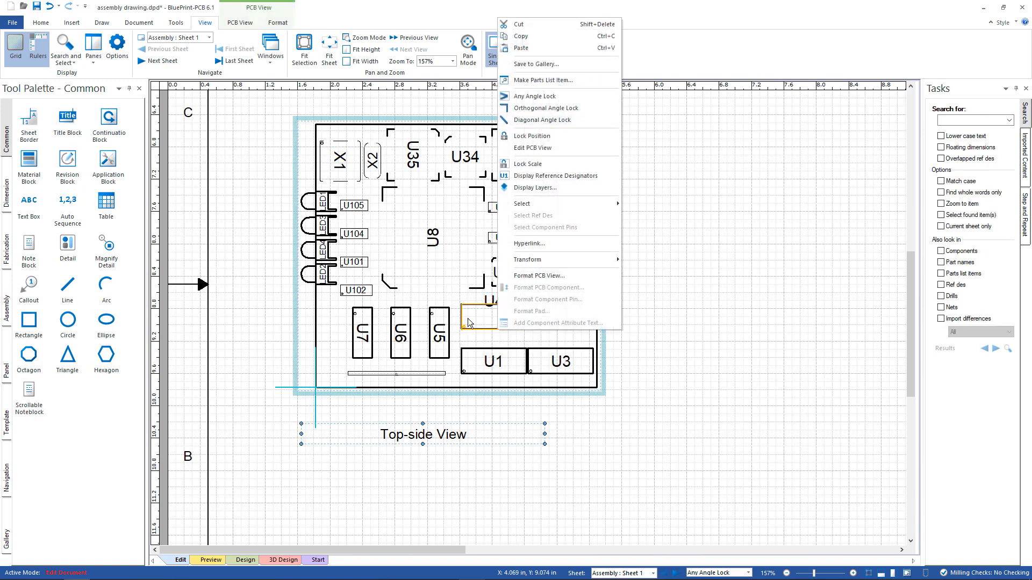
left_click(486, 298)
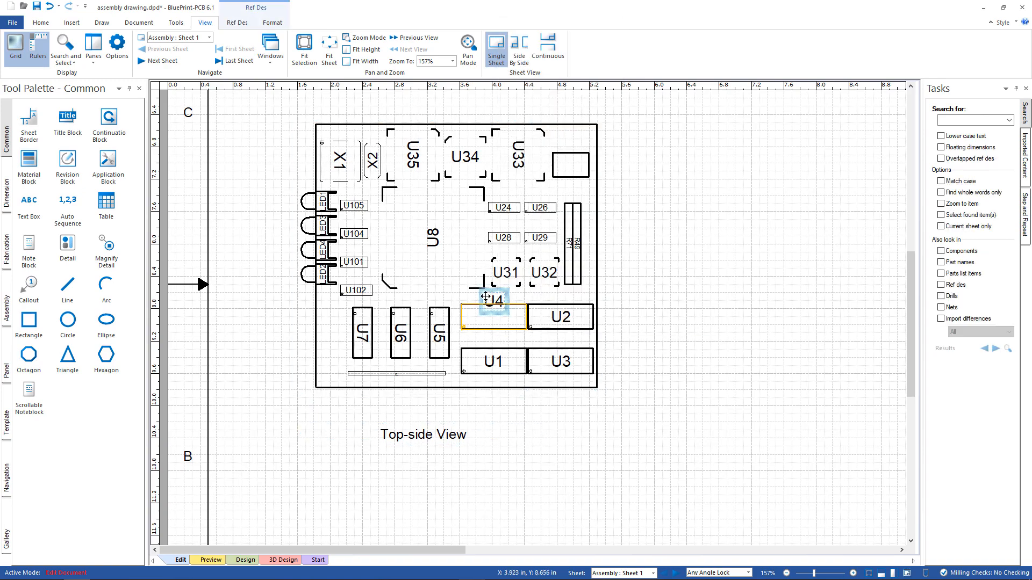
right_click(485, 296)
left_click(512, 344)
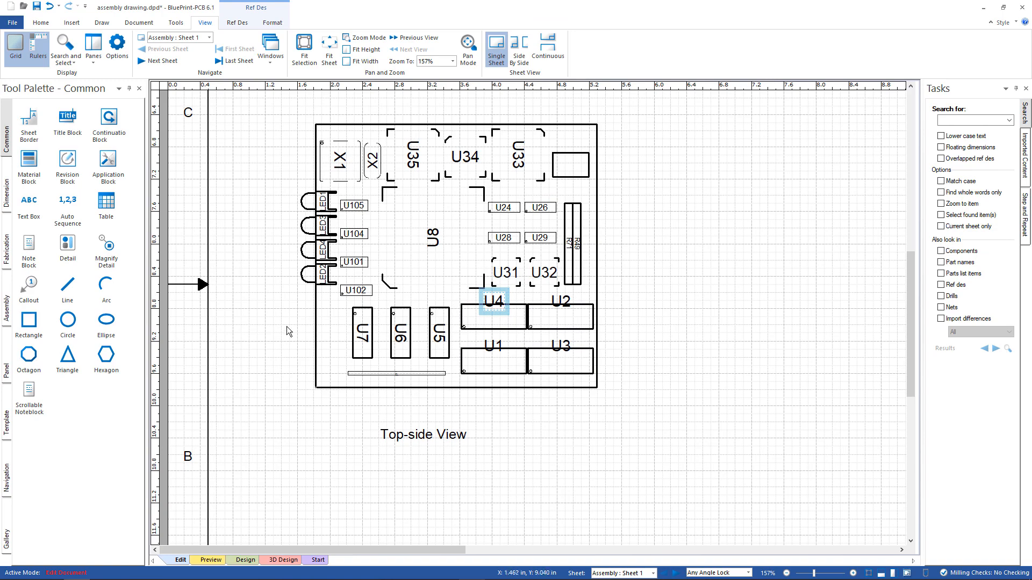
key("Escape")
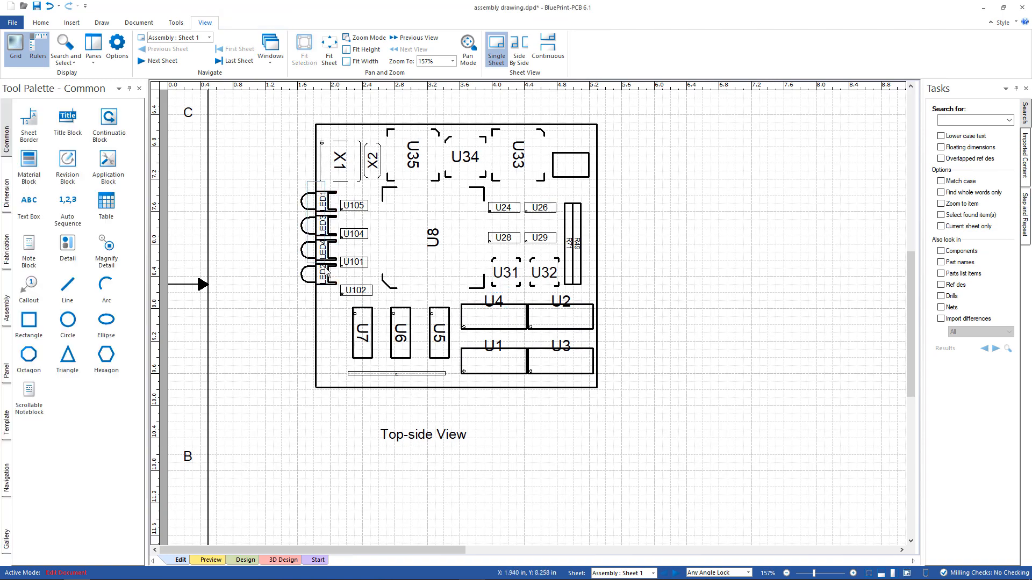
Step: Move the LED1, LED2, LED3 and LED4 reference designators together outside the board's left edge, and display the reference designator tools
left_click_drag(328, 273, 251, 280)
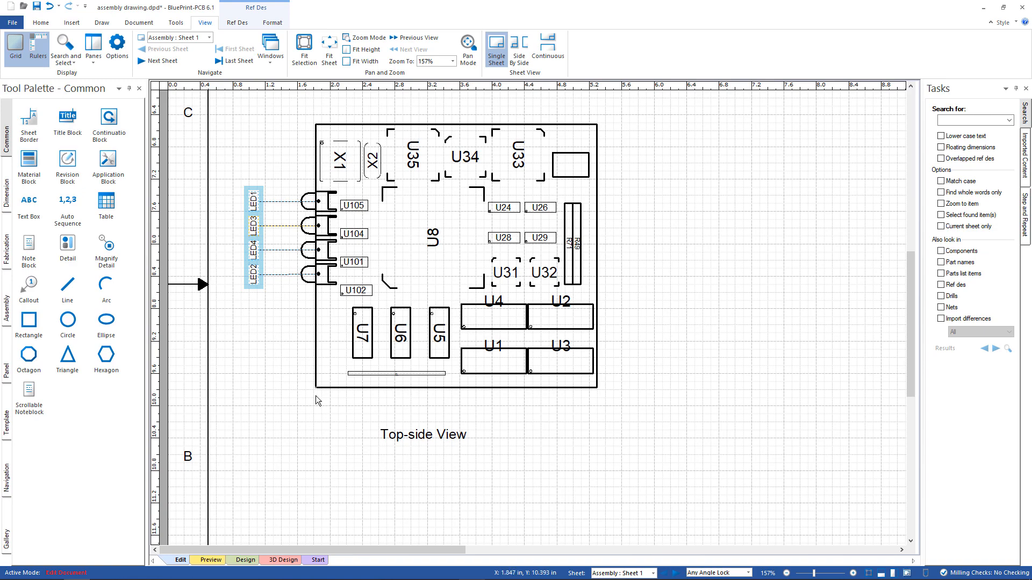
left_click(238, 23)
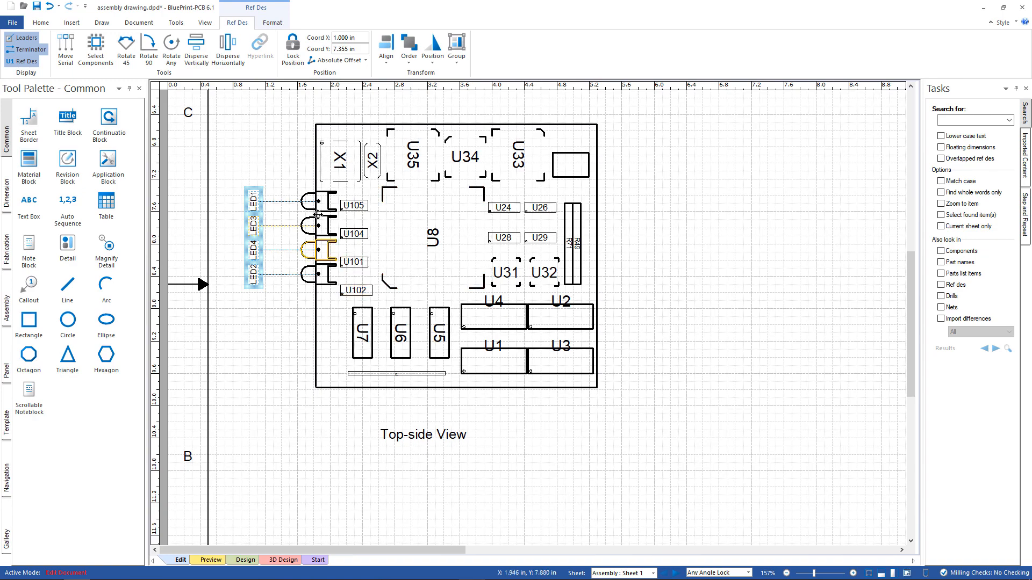
Step: Turn on Top Side Routes, Top Side Pins and Top Side Vias in the top-side view, previewing before applying
left_click(600, 240)
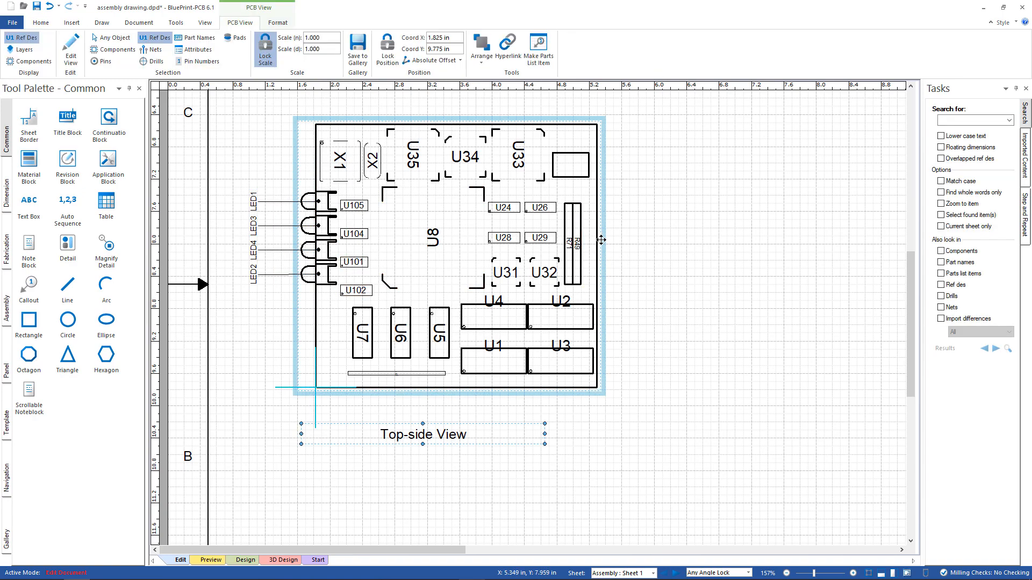
right_click(601, 240)
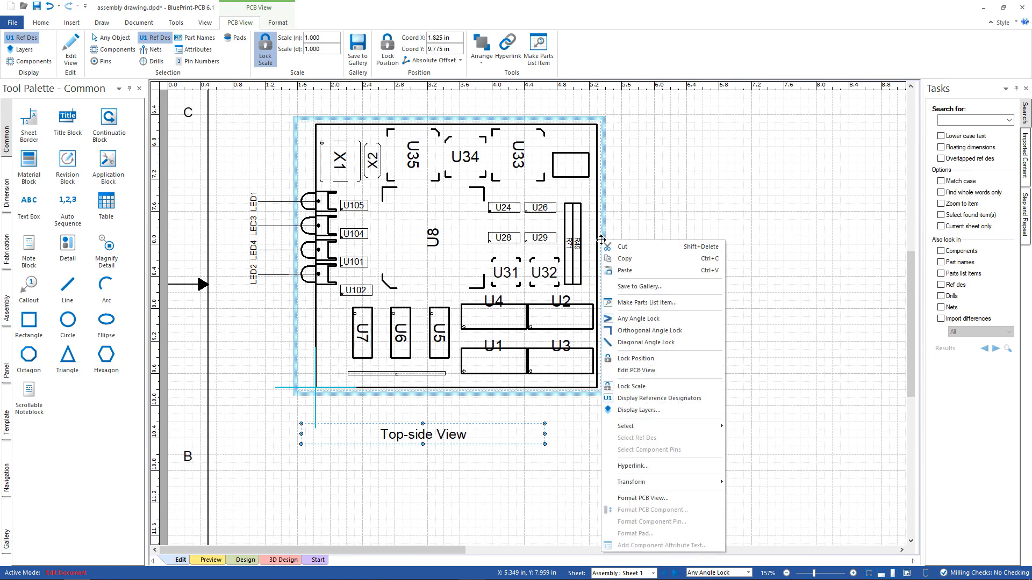
left_click(639, 501)
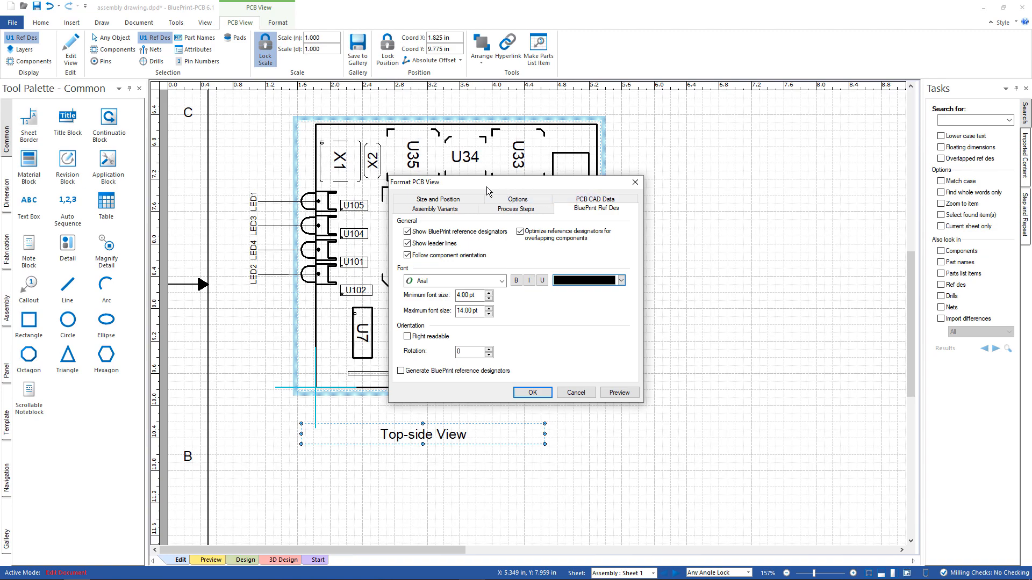
left_click_drag(486, 186, 705, 133)
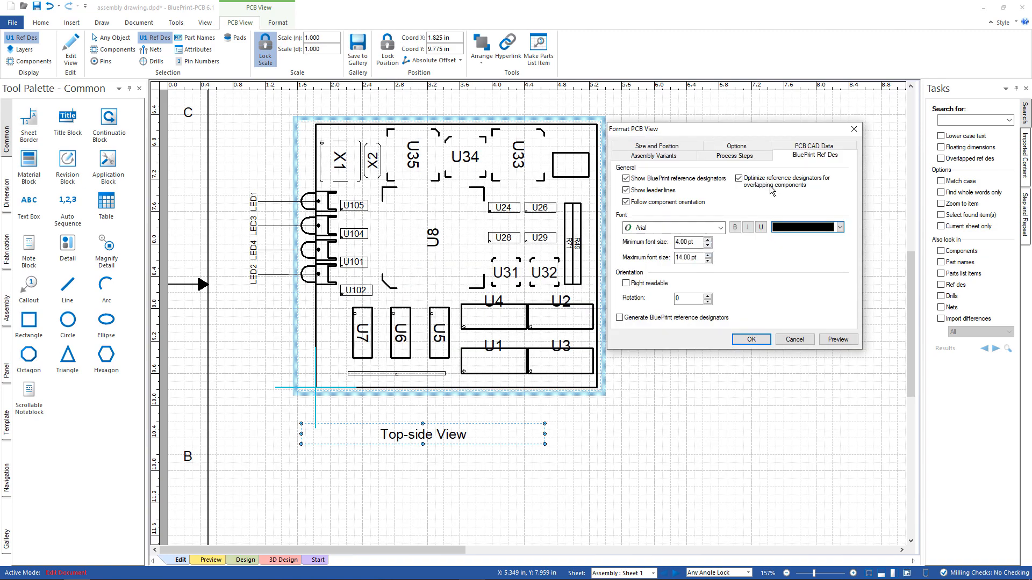
left_click(814, 145)
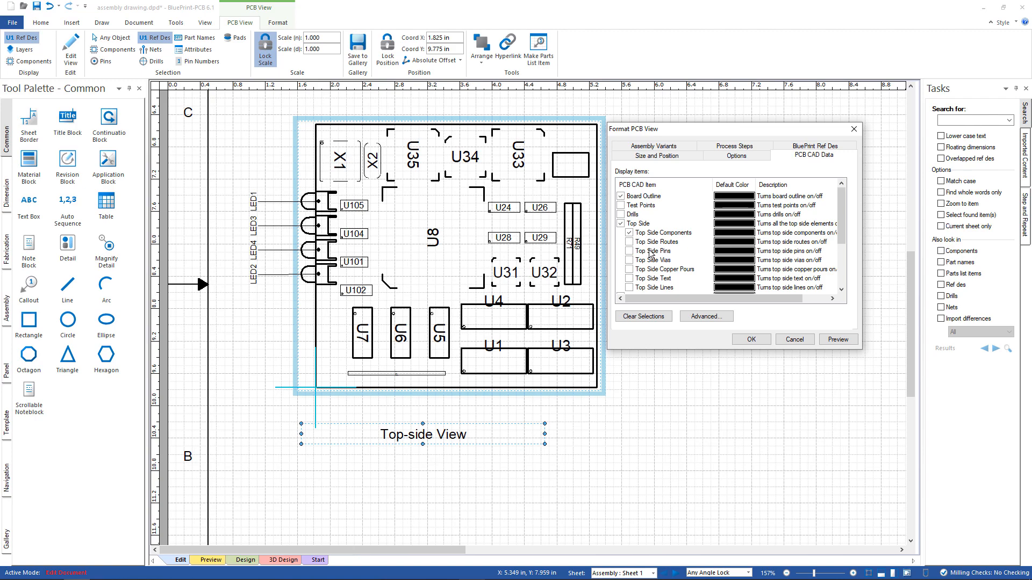
left_click(631, 242)
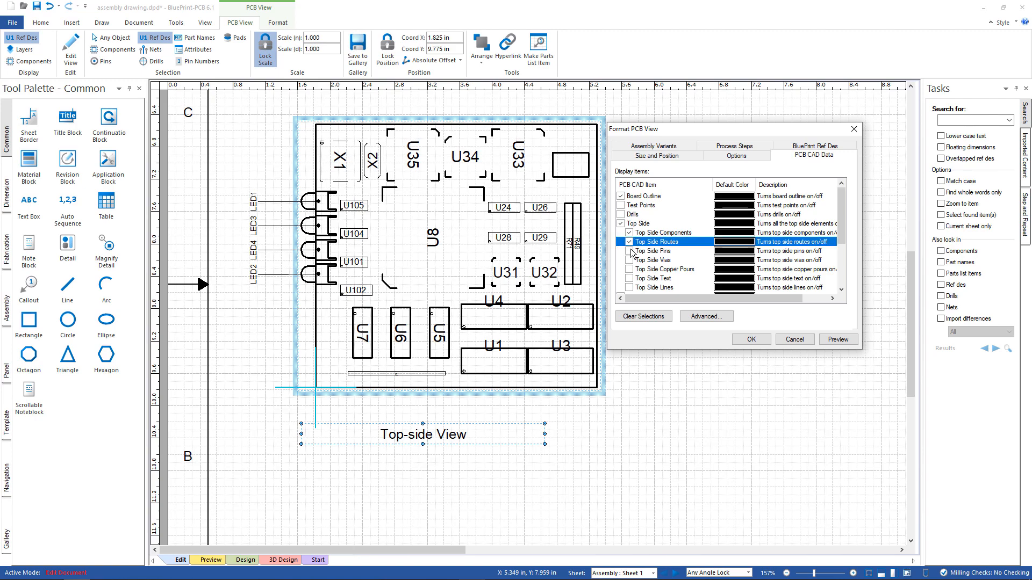
left_click(631, 251)
left_click(631, 261)
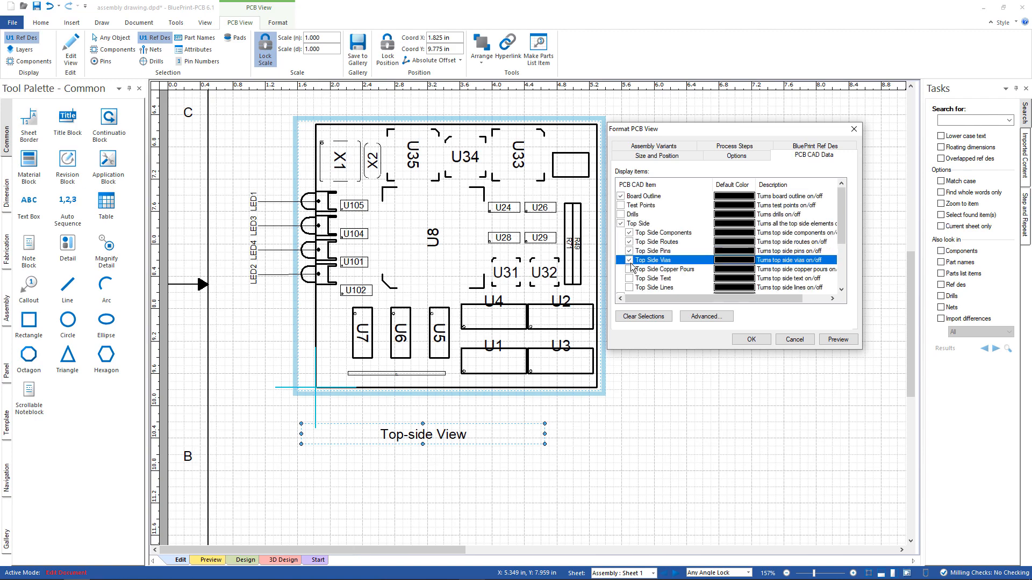
left_click(839, 341)
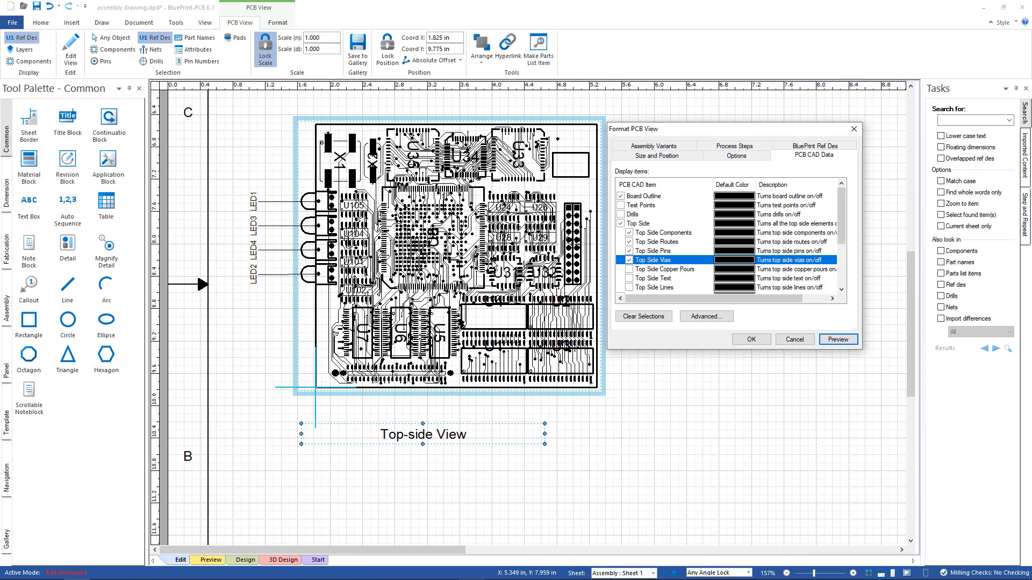
left_click(751, 339)
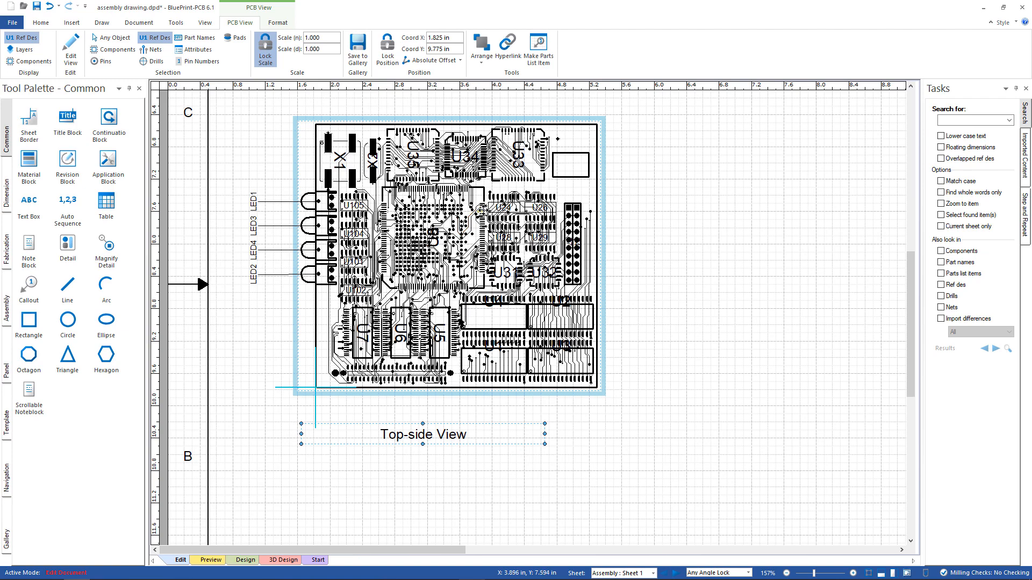
Step: Turn off Top Side Vias, Top Side Pins and Top Side Routes in the top-side view, and preview the change
right_click(604, 208)
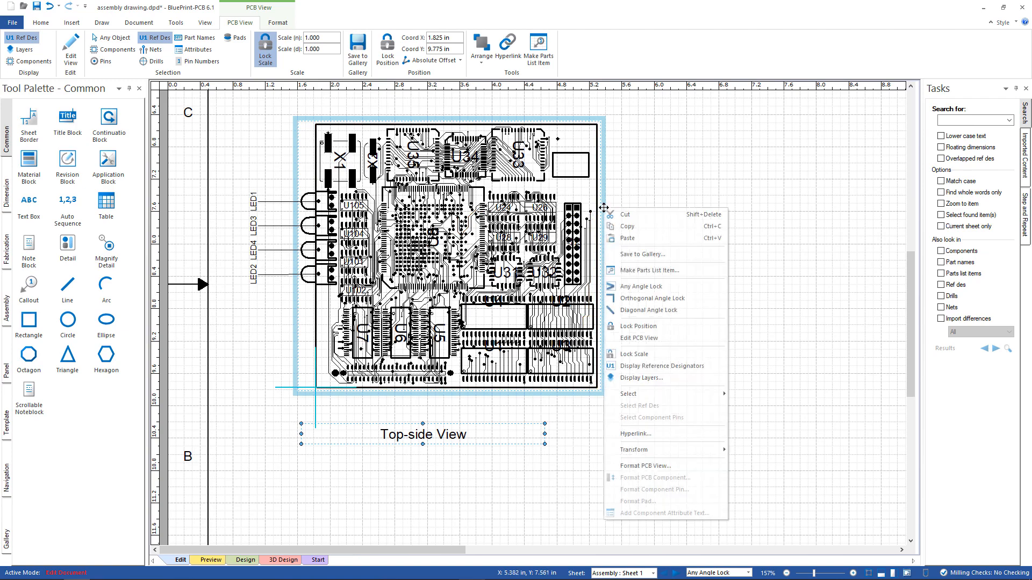
left_click(642, 467)
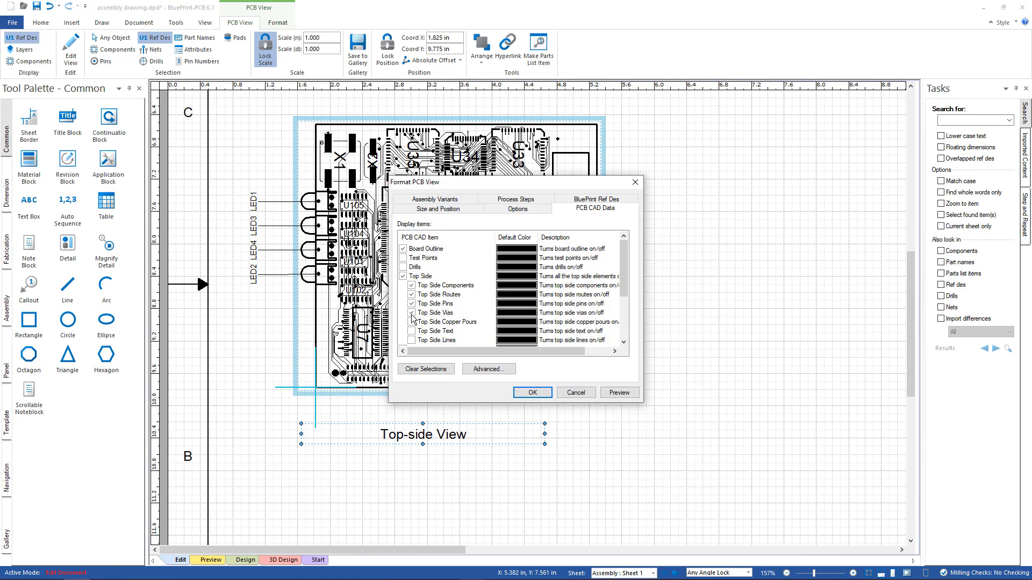
left_click(411, 312)
left_click(411, 304)
left_click(413, 298)
left_click(412, 295)
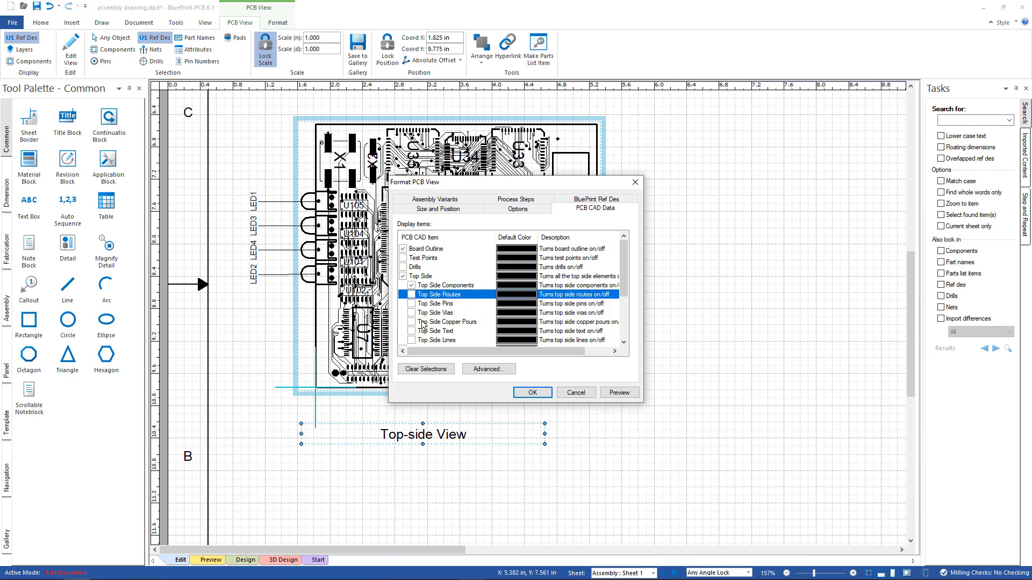
left_click(619, 392)
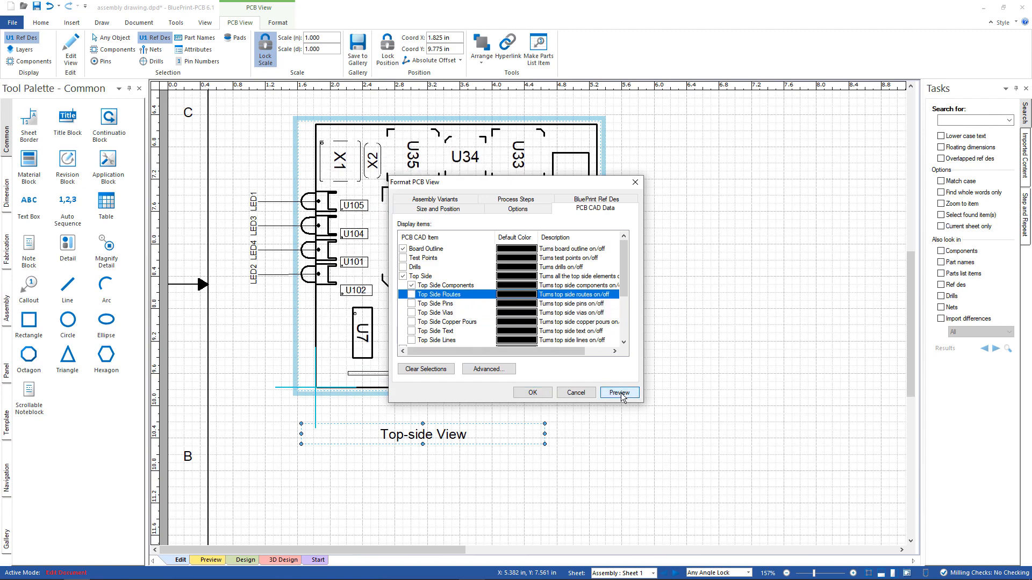
Step: Review the advanced CAD data lists of components and decals/footprints, and sort the components by reference designator in descending order
left_click(489, 370)
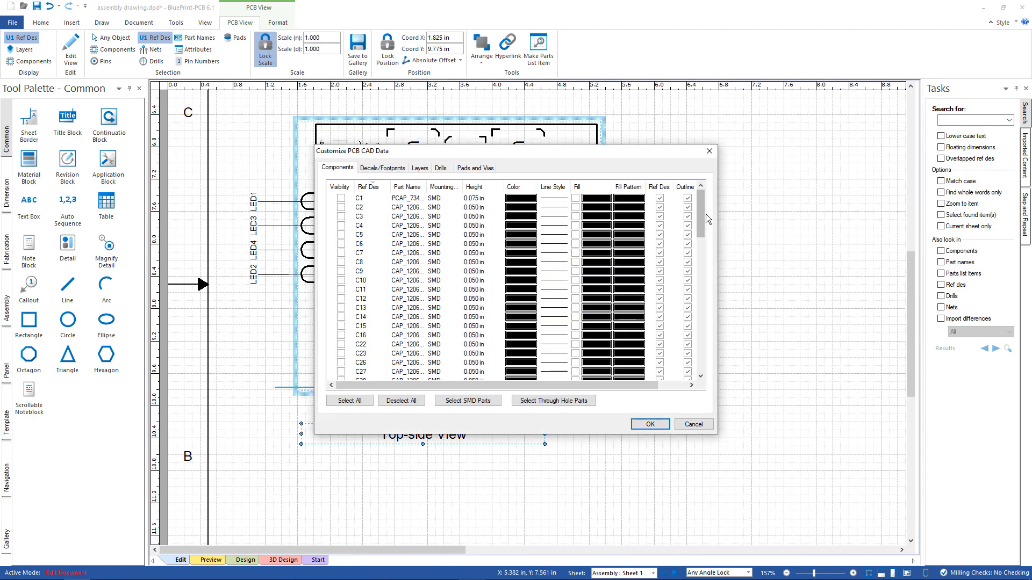
left_click_drag(700, 215, 697, 177)
left_click(377, 170)
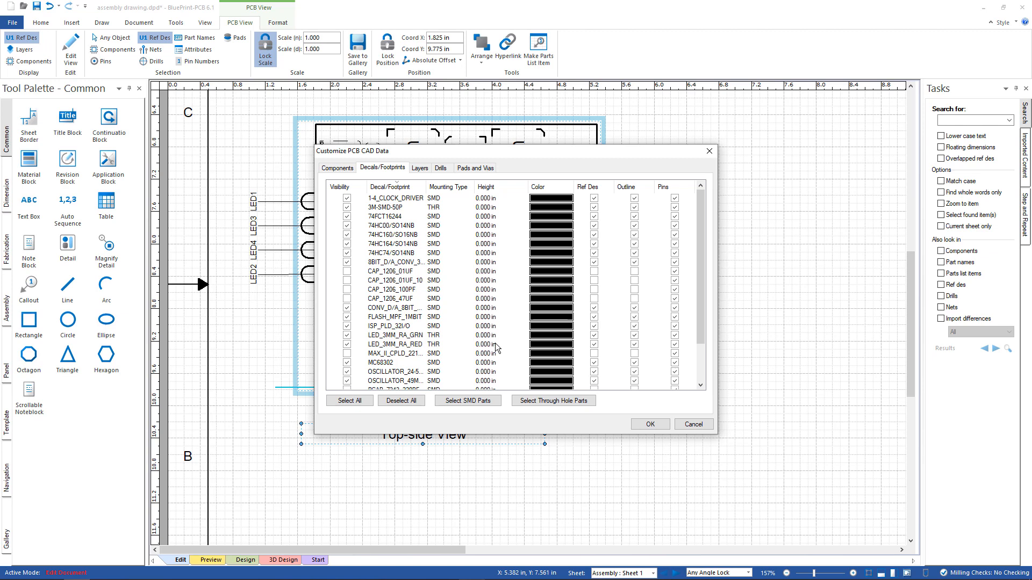
left_click(334, 169)
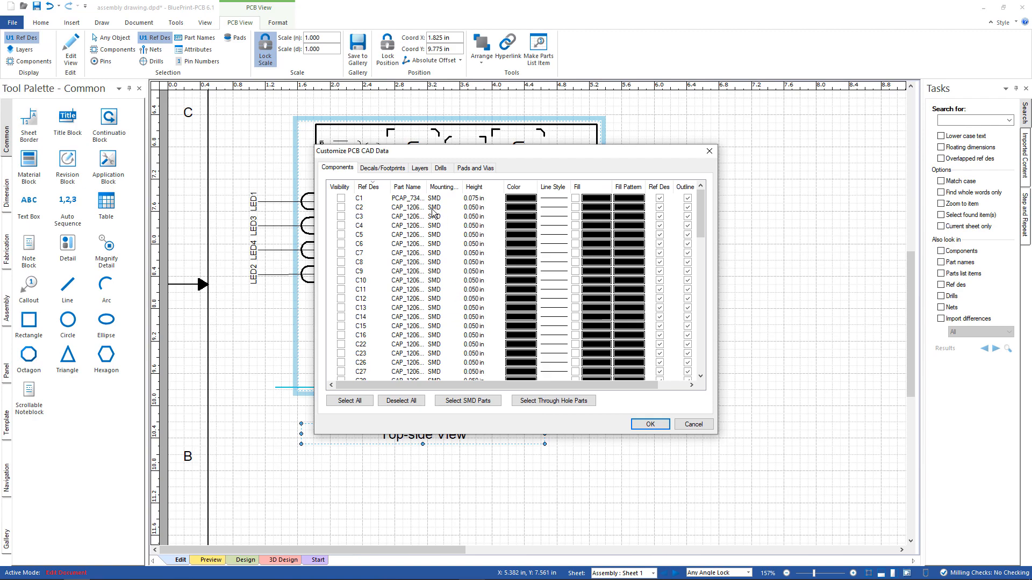
left_click(369, 187)
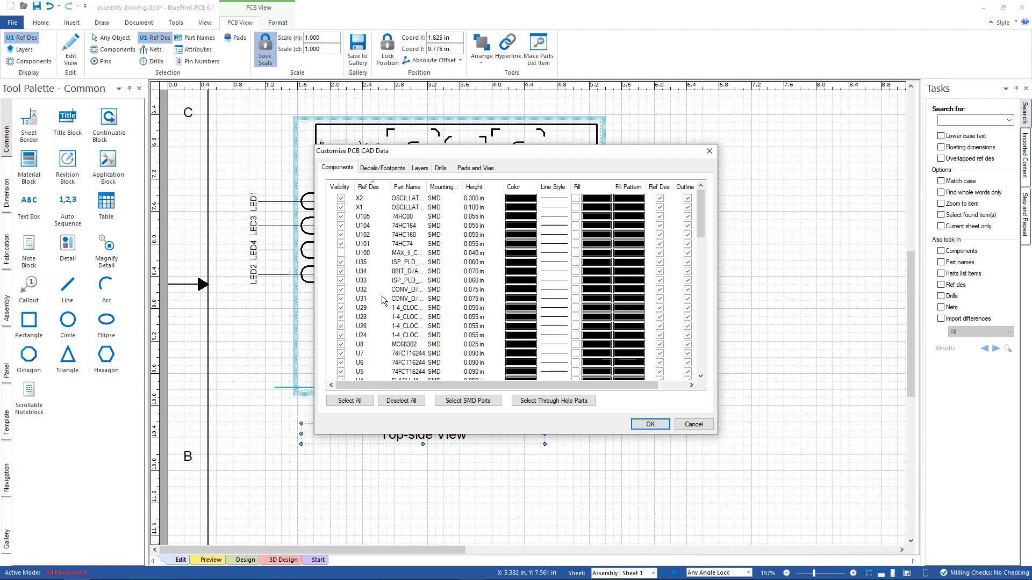
Step: Fill components U105, U104, U102 and U101 with red in a grid pattern, and apply the settings to the top-side view
left_click(370, 217)
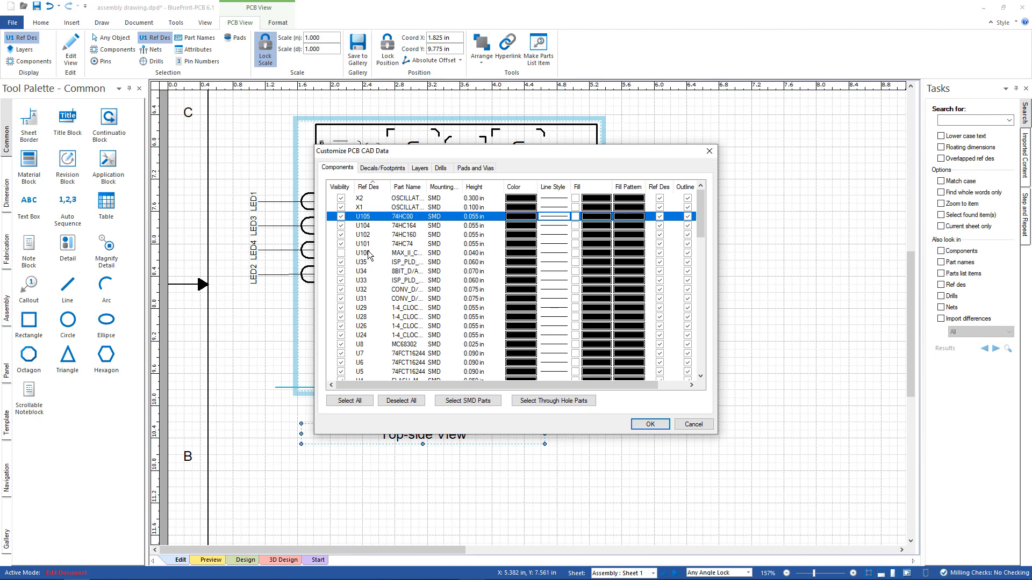
left_click(368, 246, "shift")
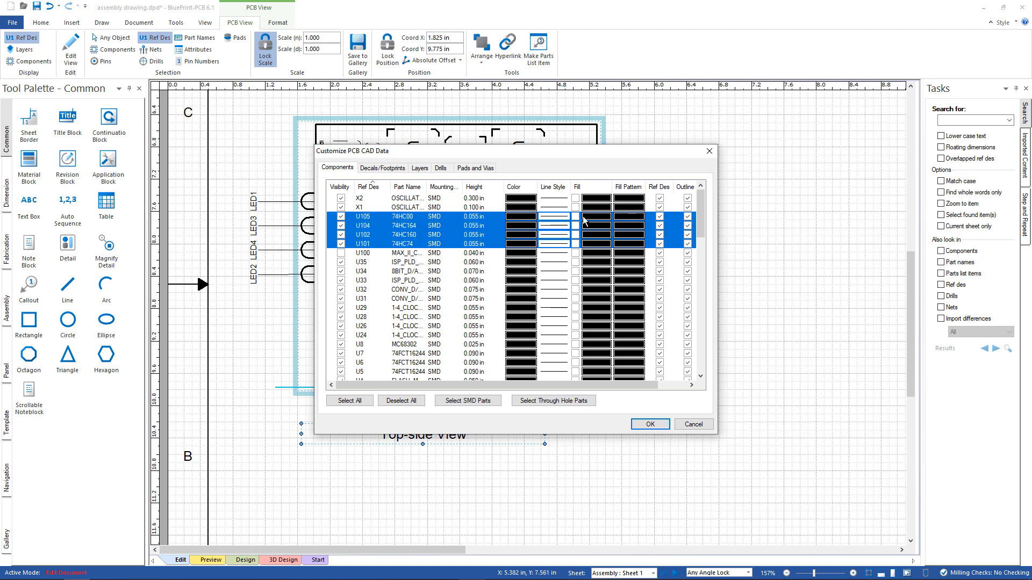
left_click(606, 218)
left_click(606, 216)
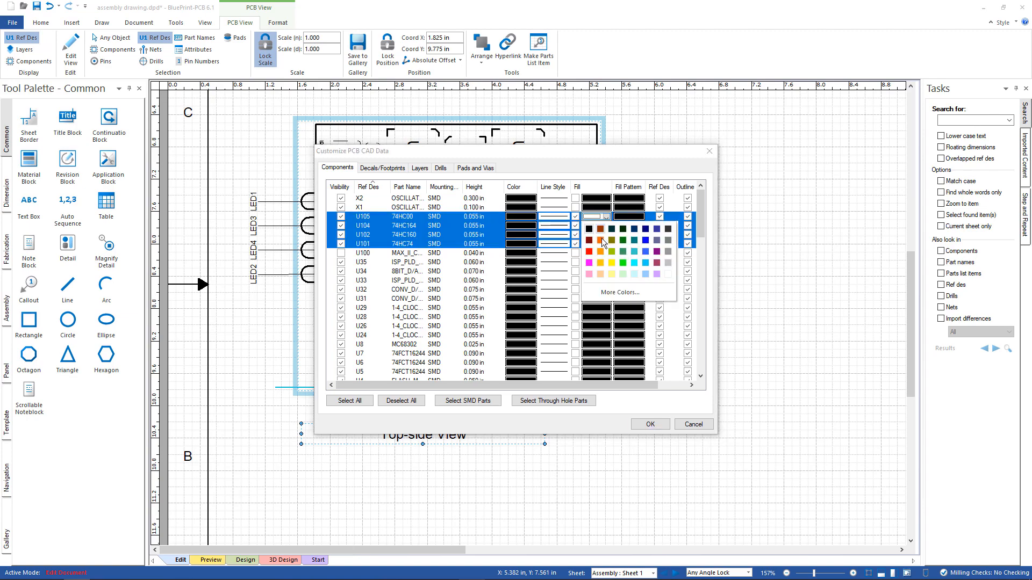
left_click(589, 251)
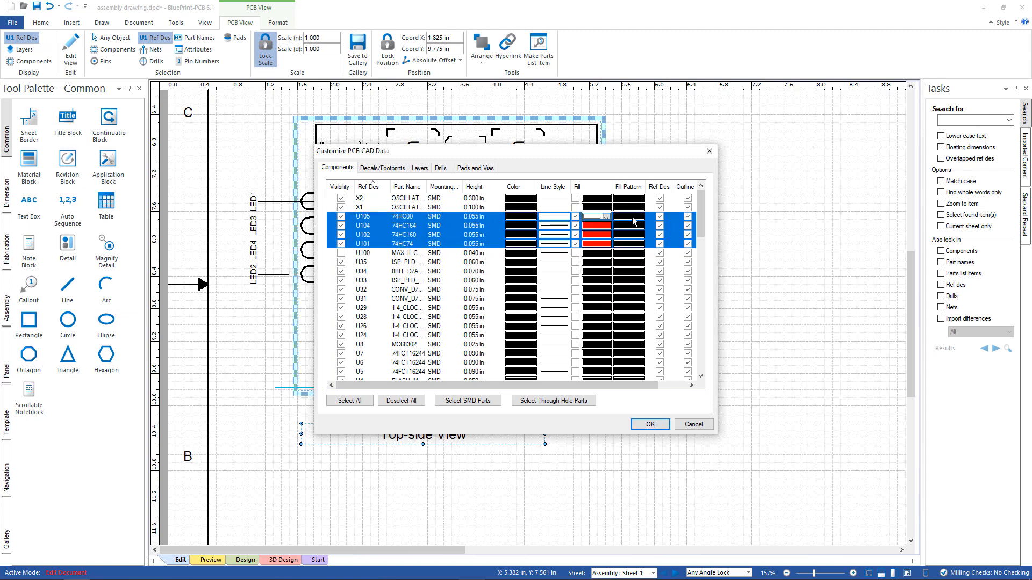
left_click(634, 221)
left_click(634, 273)
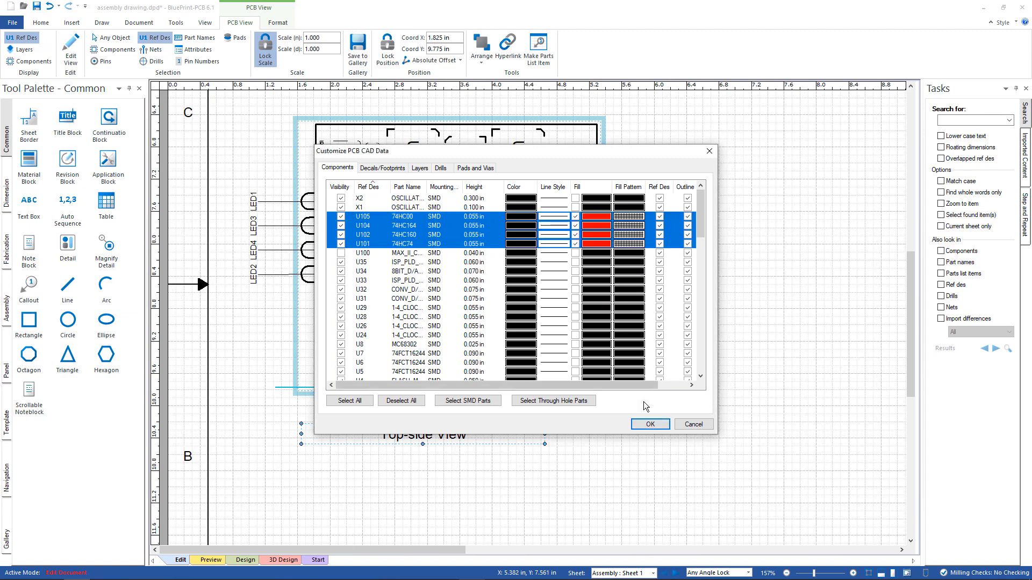
left_click(651, 424)
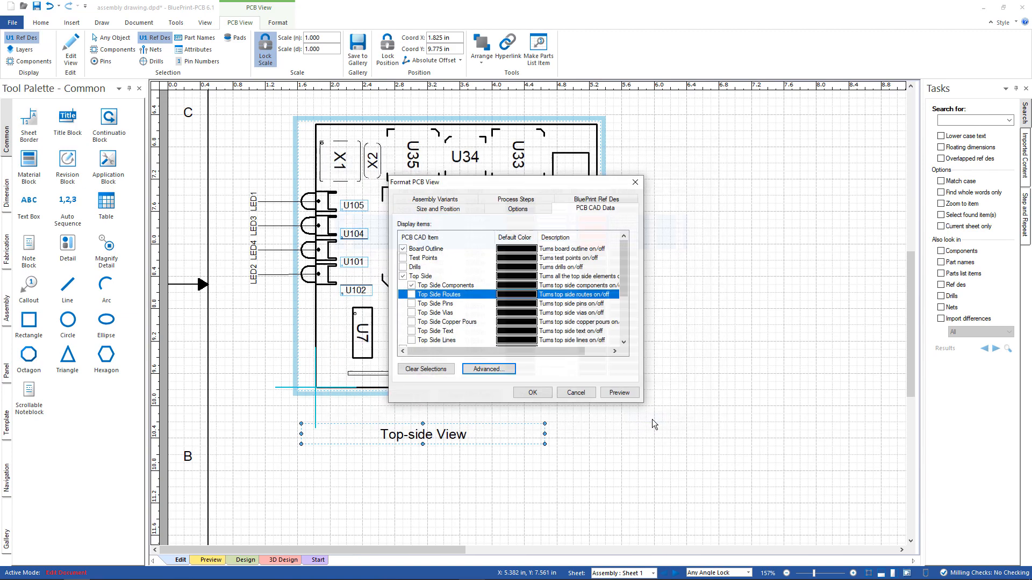
left_click(533, 393)
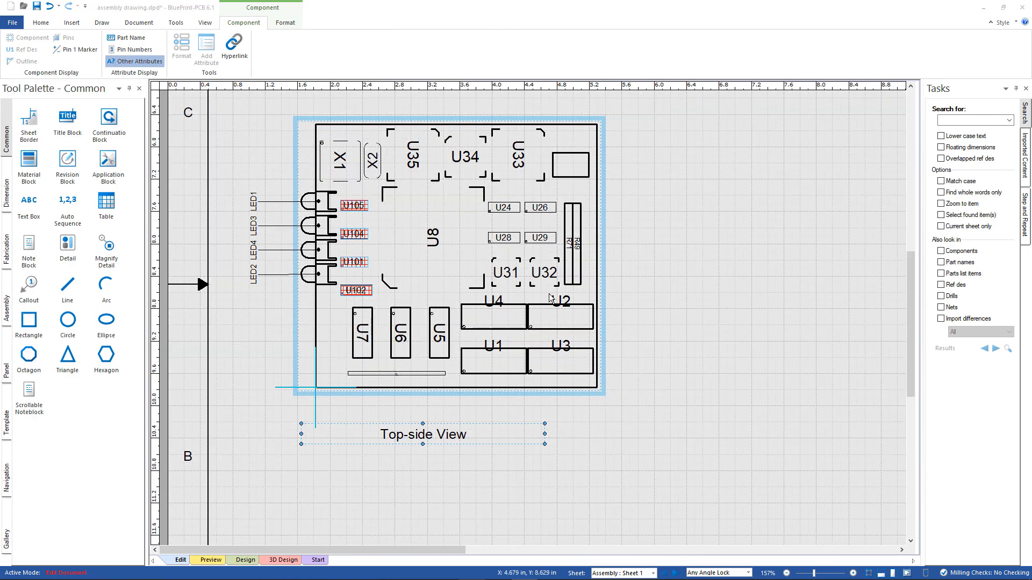
Step: Select components U24, U26, U28 and U29 from their reference designators, and check the PCB View Format entry among the available panes
left_click(529, 229)
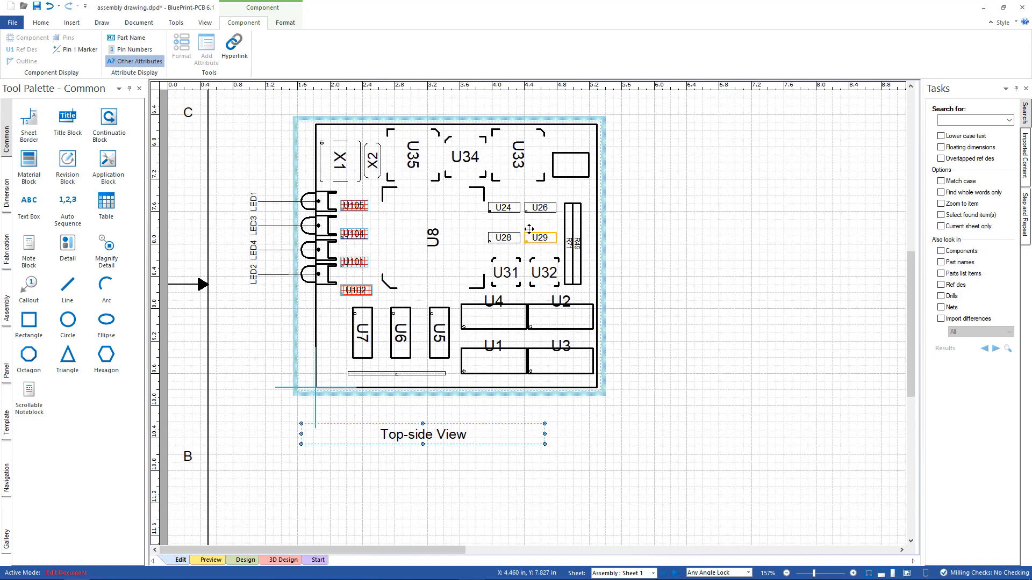
left_click(531, 234)
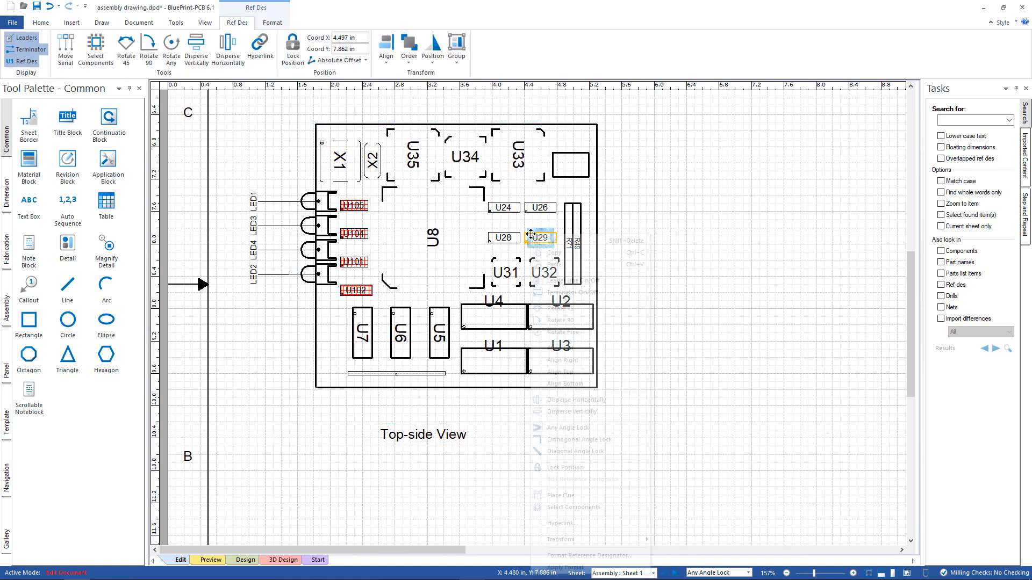
right_click(531, 234)
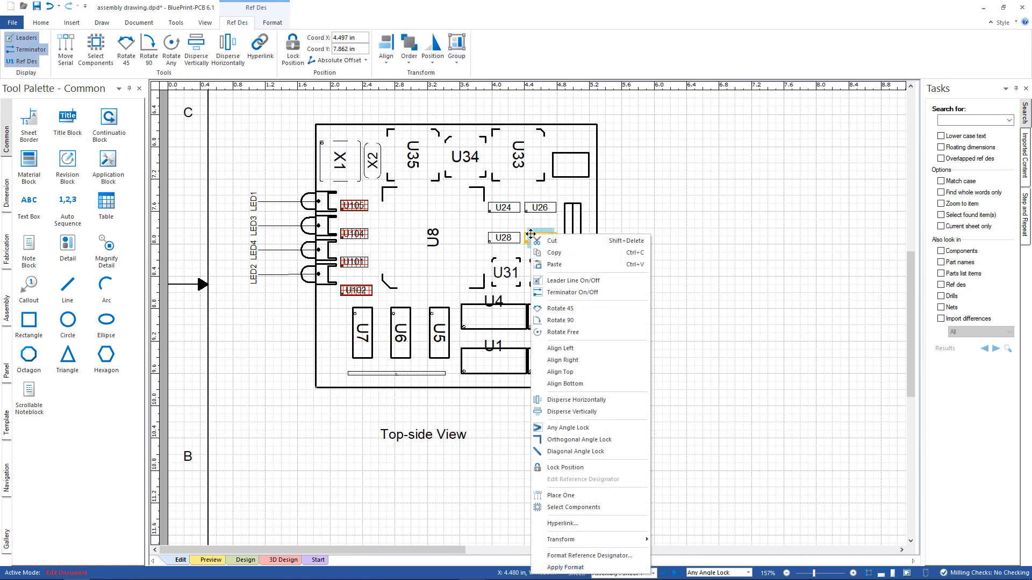
left_click(588, 508)
left_click(552, 319)
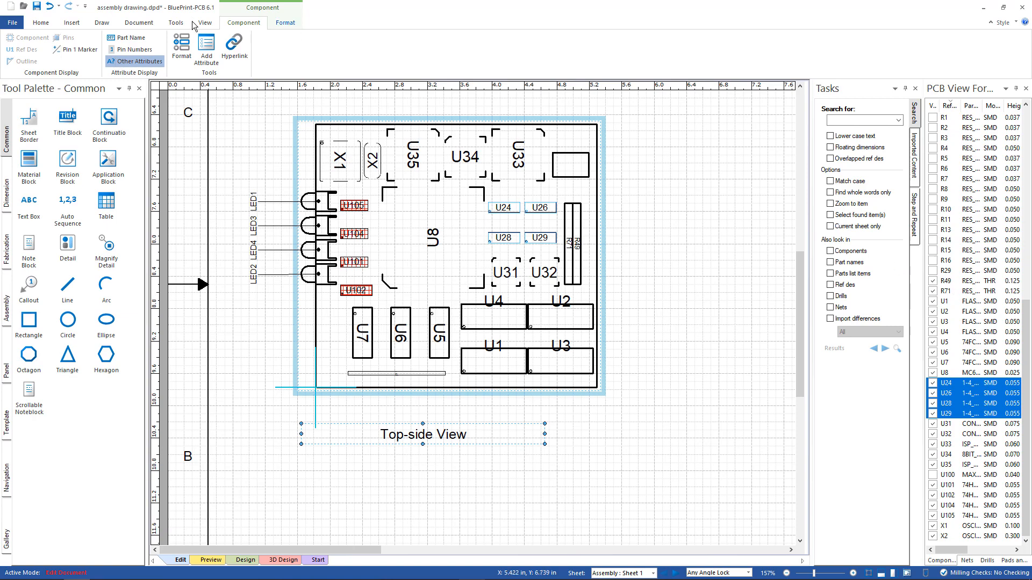
left_click(209, 24)
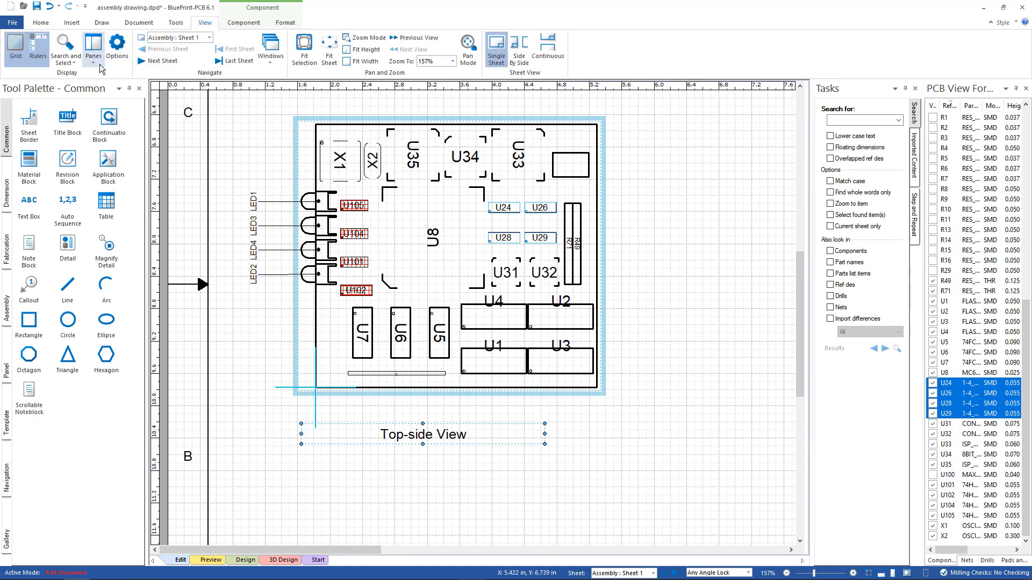
left_click(94, 50)
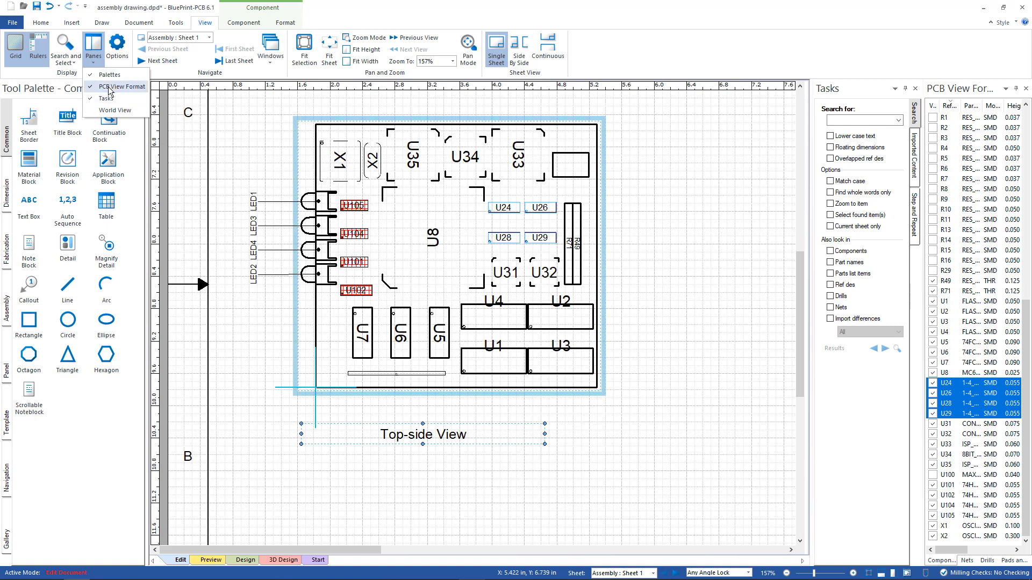
left_click(700, 73)
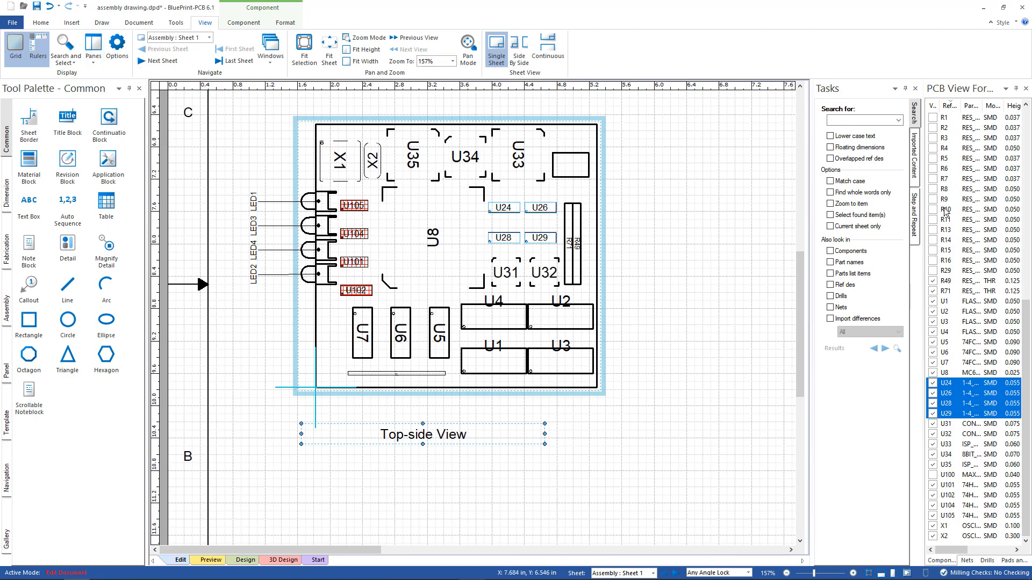
Step: Select all listed components from C1 to X2, and set their pins to display with the Outline fill mode
left_click_drag(1027, 333, 1029, 129)
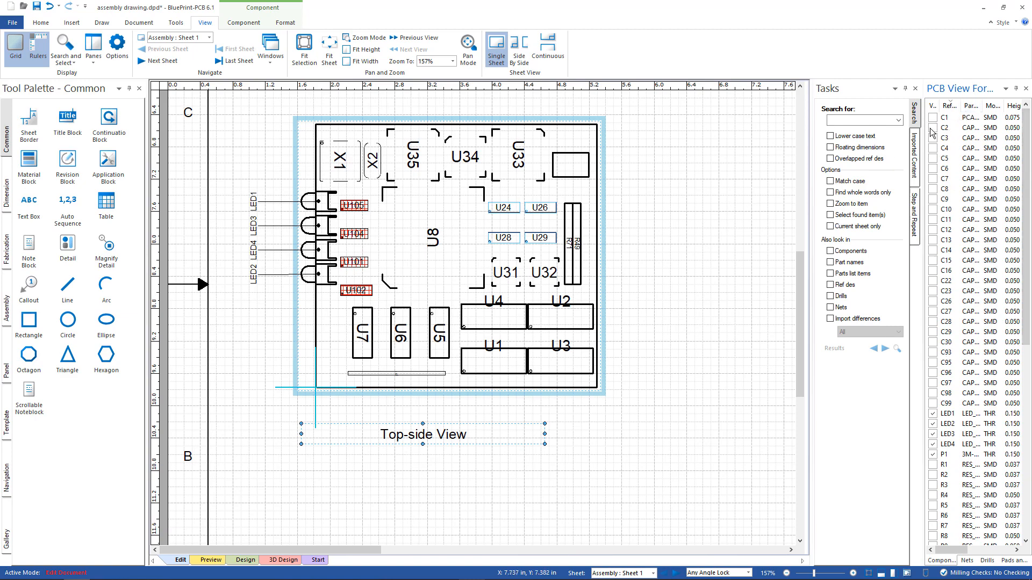
left_click(956, 123)
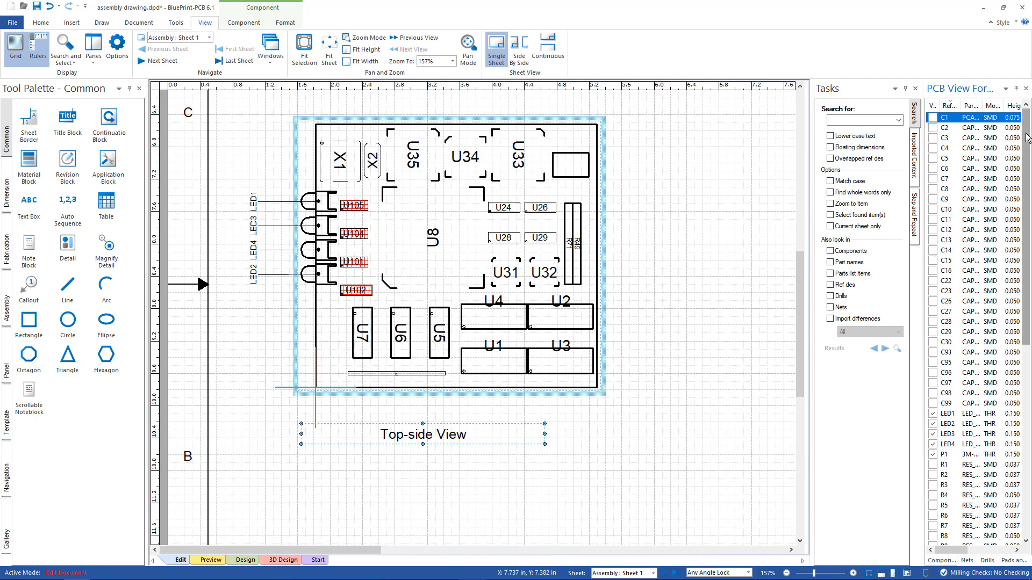
left_click_drag(1026, 141, 1026, 333)
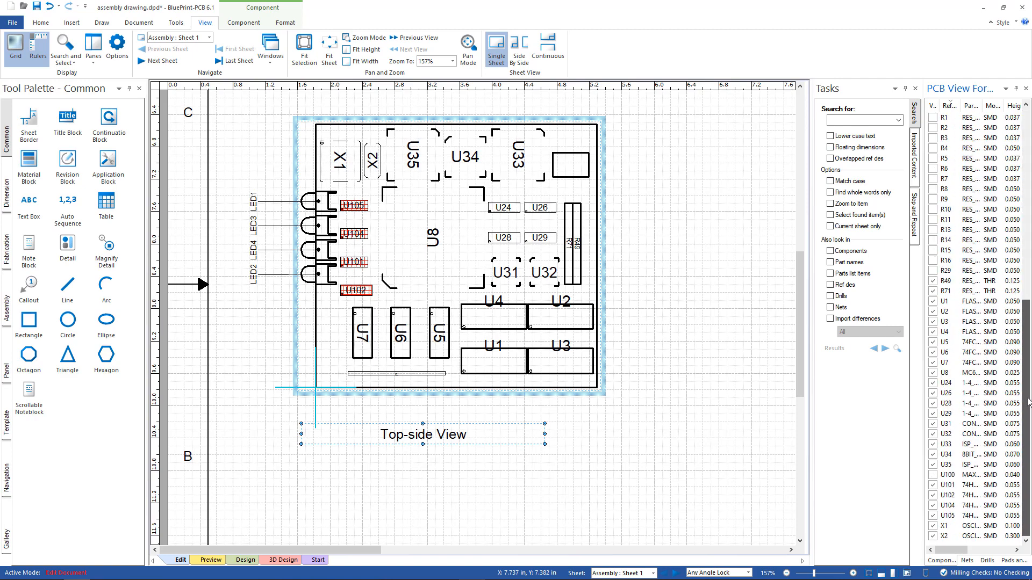
left_click(946, 536, "shift")
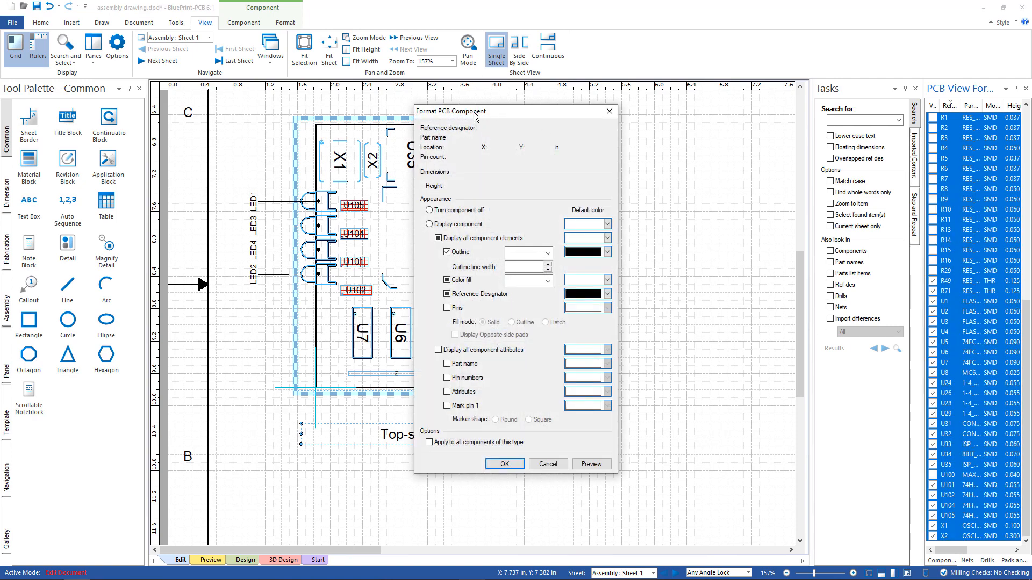
left_click_drag(473, 113, 671, 104)
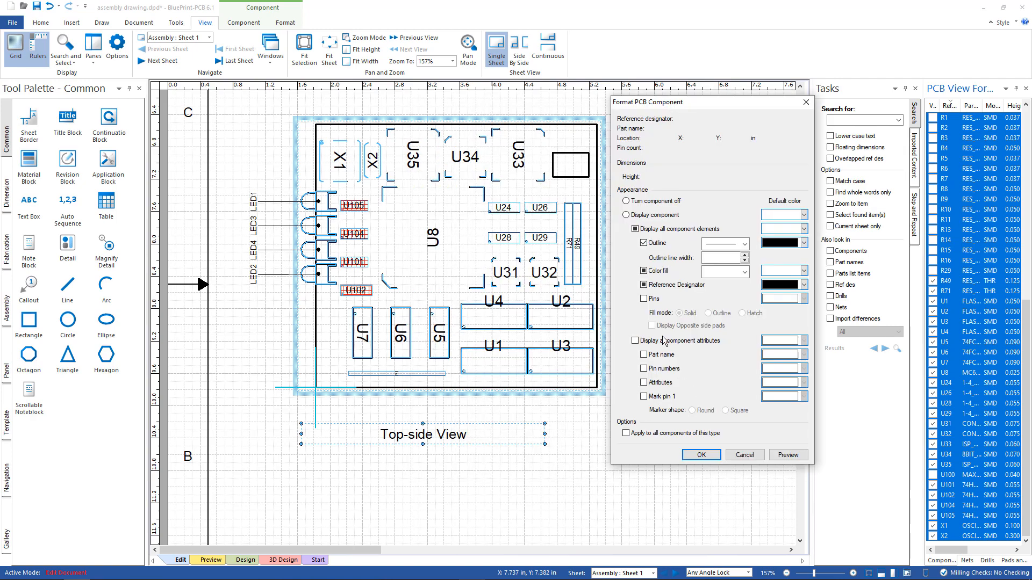
left_click(646, 300)
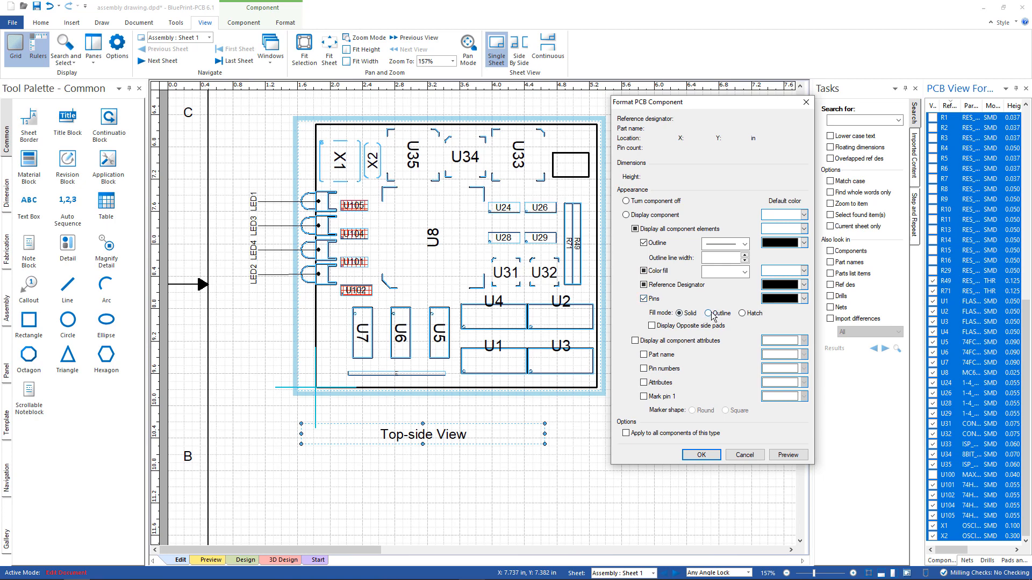
left_click(708, 313)
Step: Mark pin 1 of the selected components with red square markers, apply the format and deselect the view
left_click(644, 397)
left_click(725, 411)
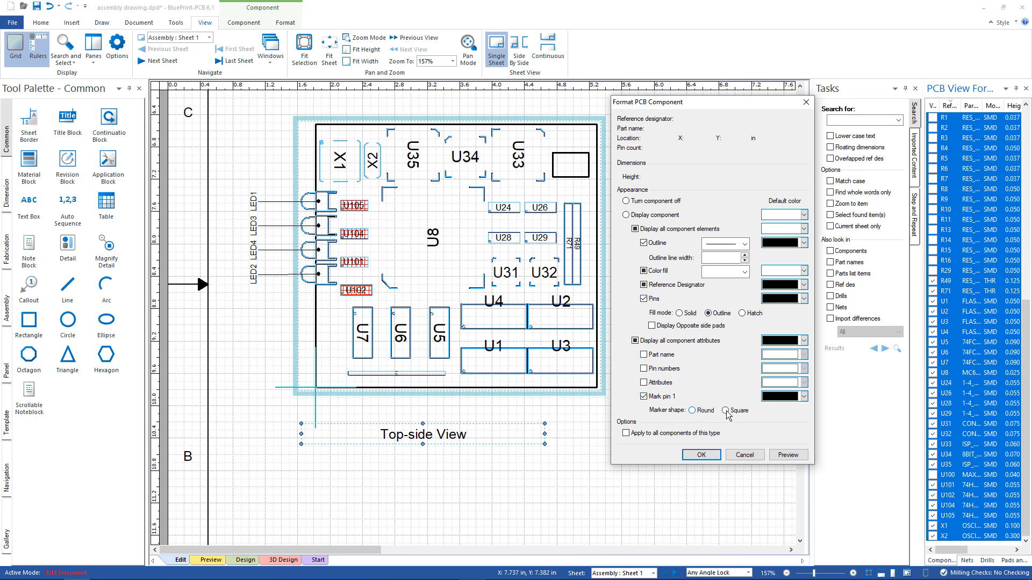
left_click(804, 397)
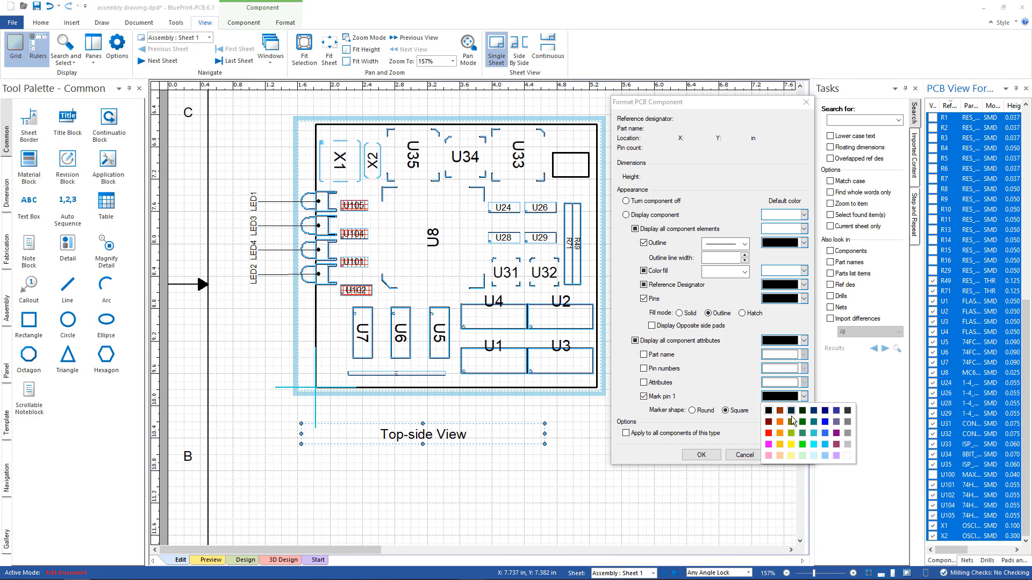
left_click(771, 433)
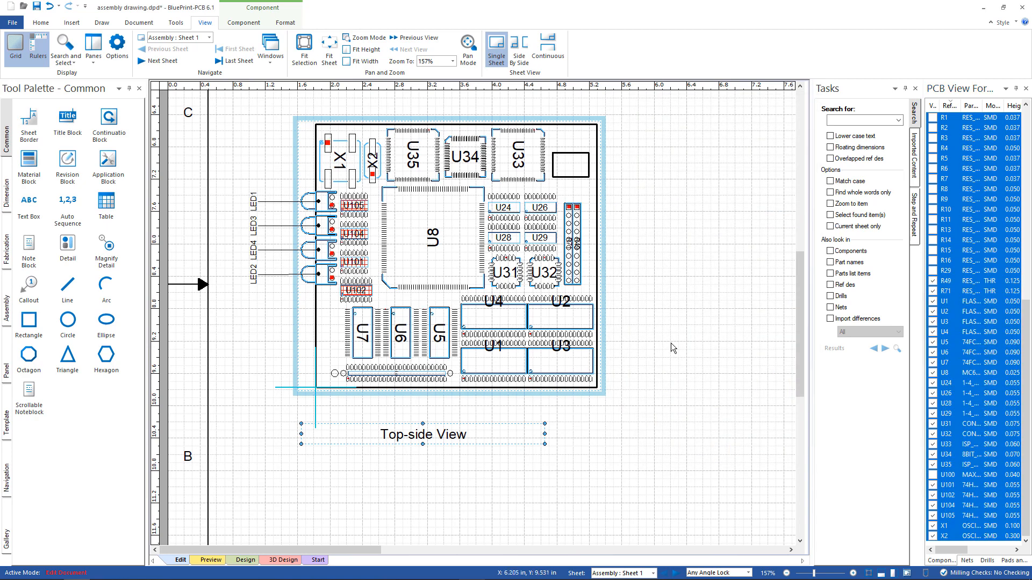
left_click(673, 337)
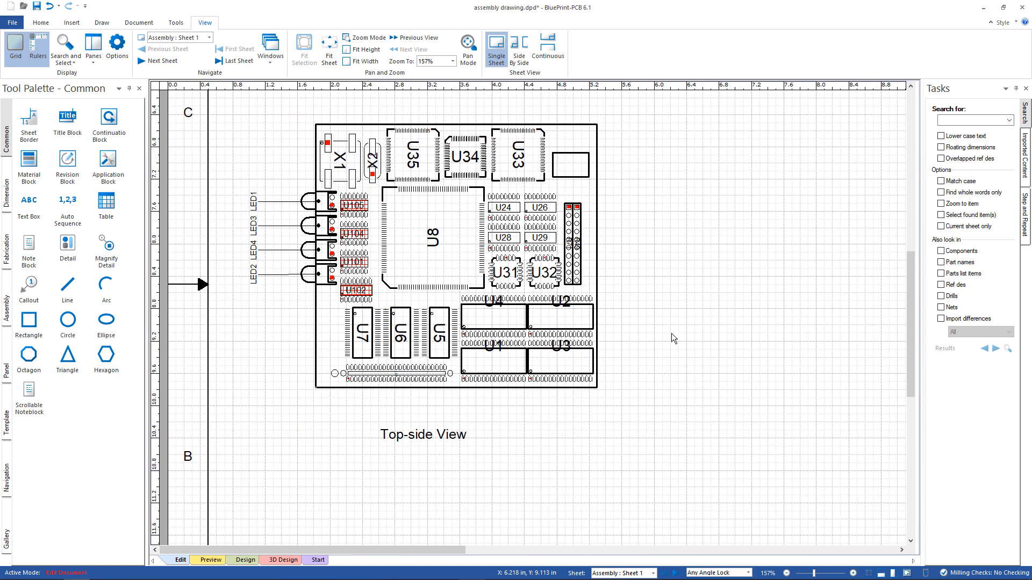
Step: Review the format settings of component U2 in the top-side view, and close them without changes
left_click(520, 288)
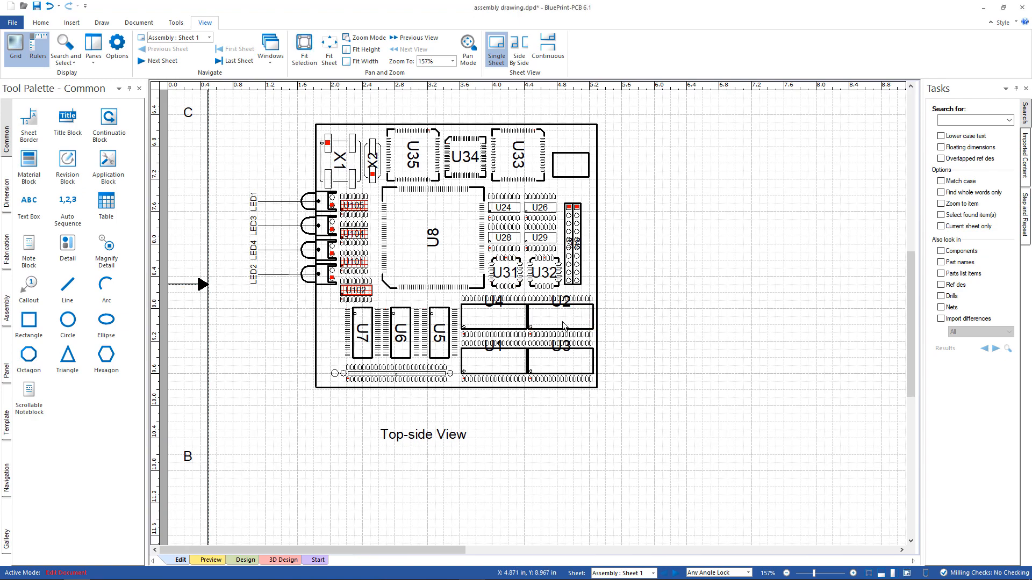
double_click(592, 318)
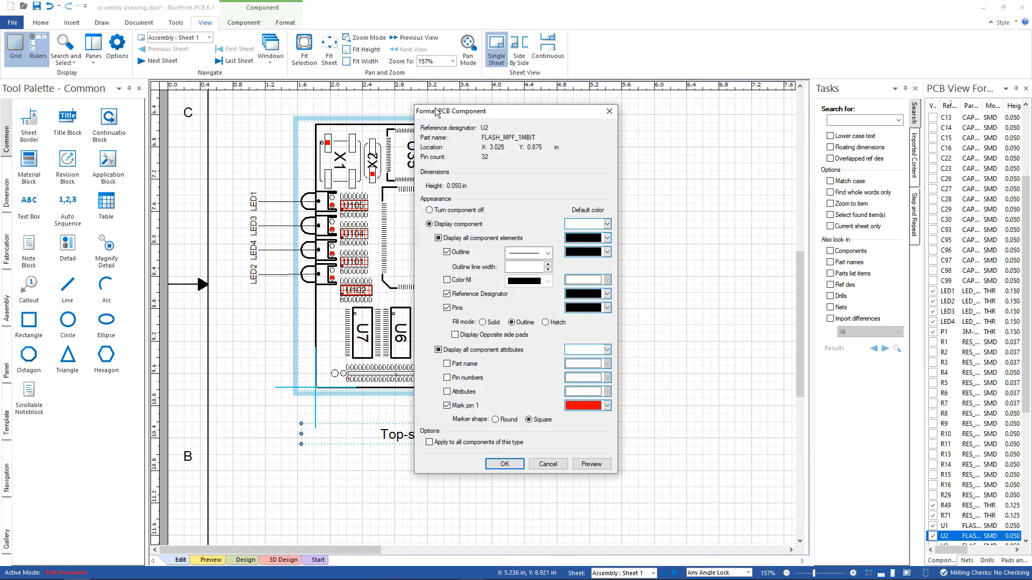
left_click_drag(437, 112, 623, 113)
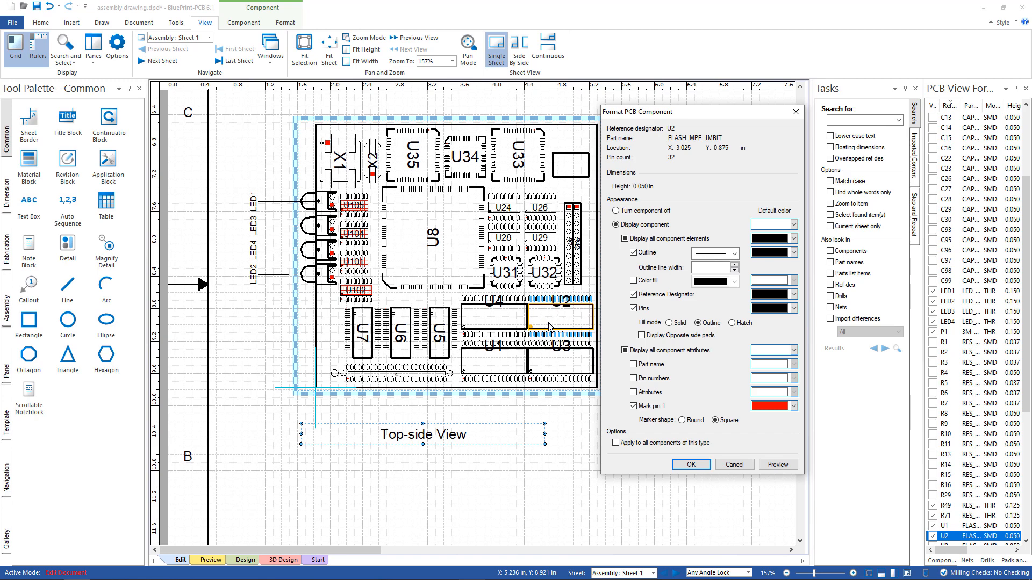
left_click(722, 465)
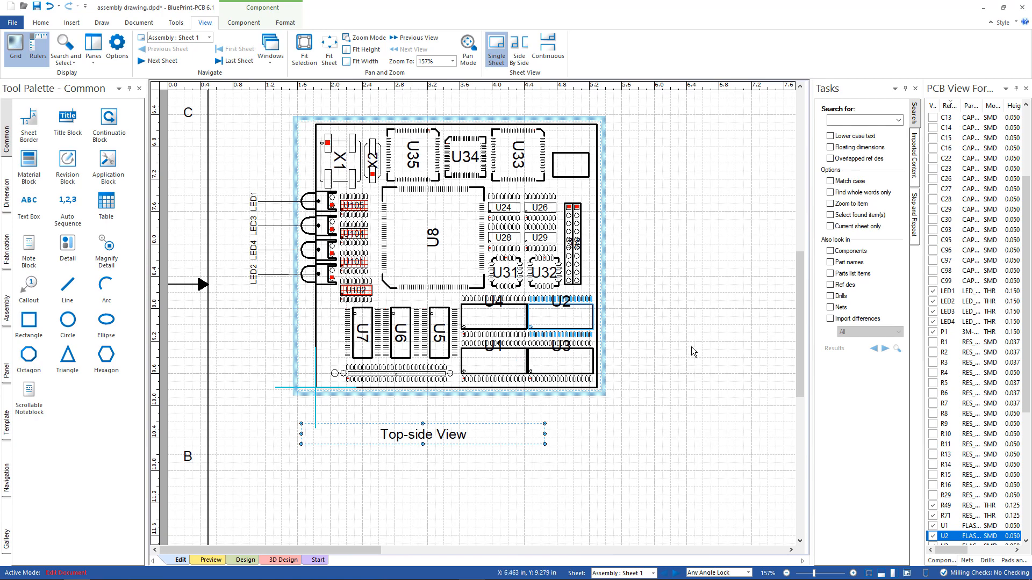
Step: Draw a closed four-sided polyline around components C14 and C8 in the bottom-side view
scroll(691, 348, "down", 4)
left_click_drag(511, 210, 405, 210)
middle_click_drag(447, 263, 424, 183)
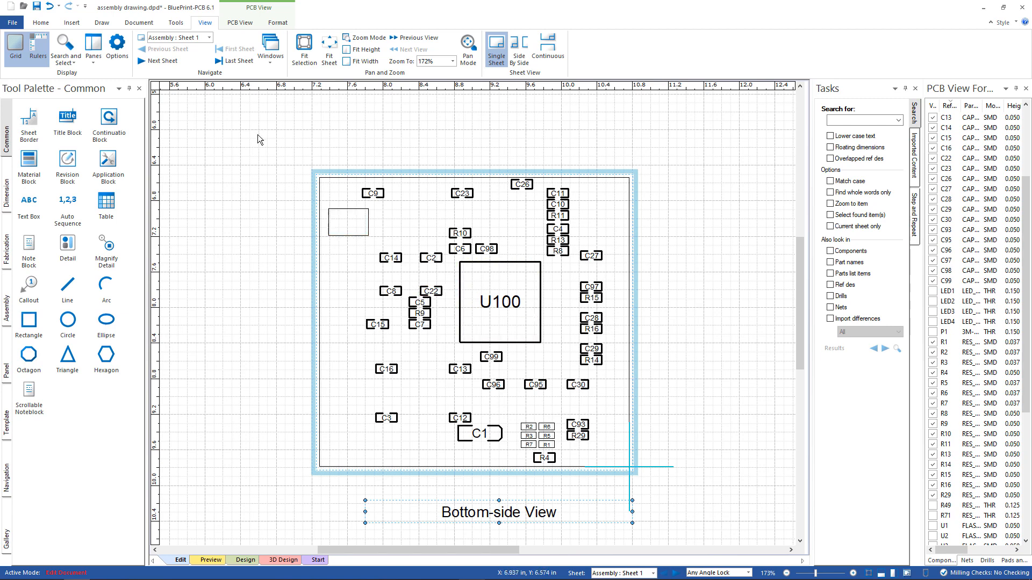
left_click(101, 24)
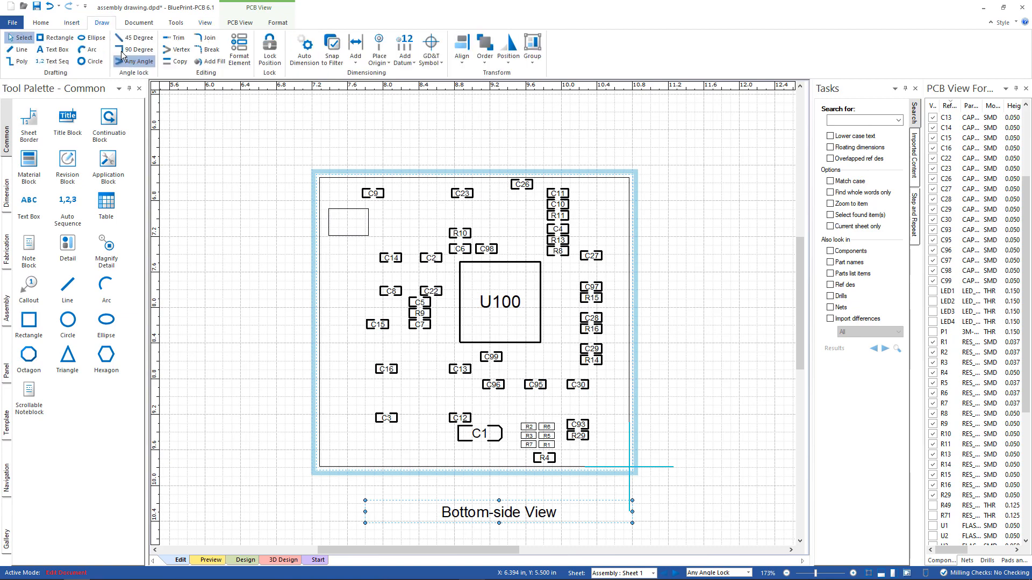
left_click(22, 61)
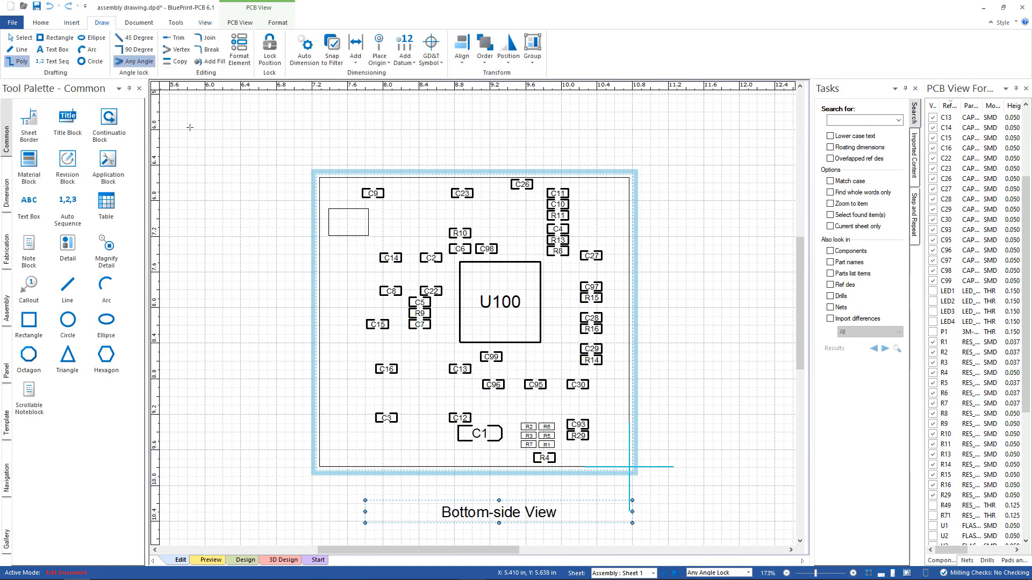
left_click(356, 245)
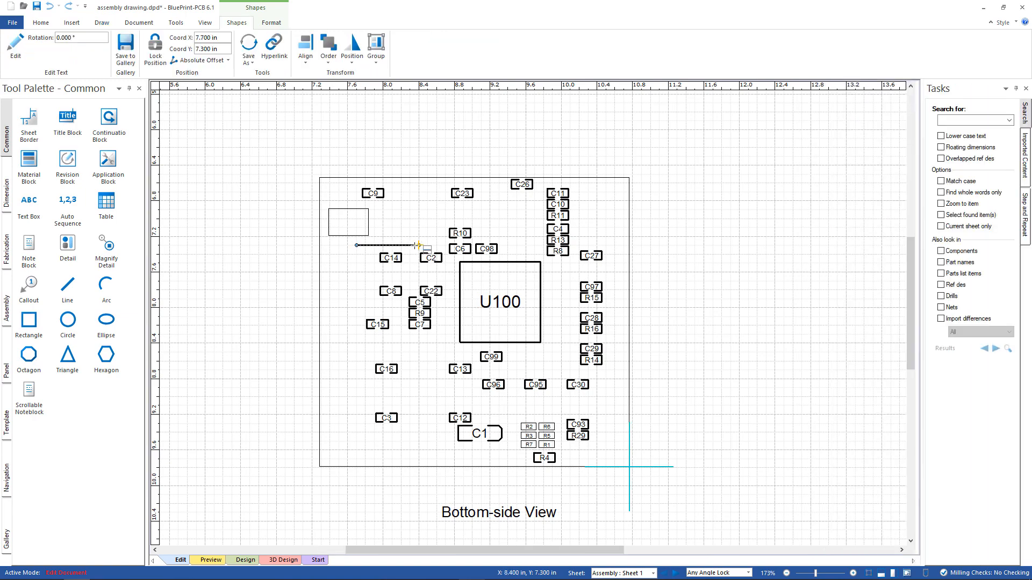
left_click(419, 245)
left_click(410, 298)
left_click(347, 306)
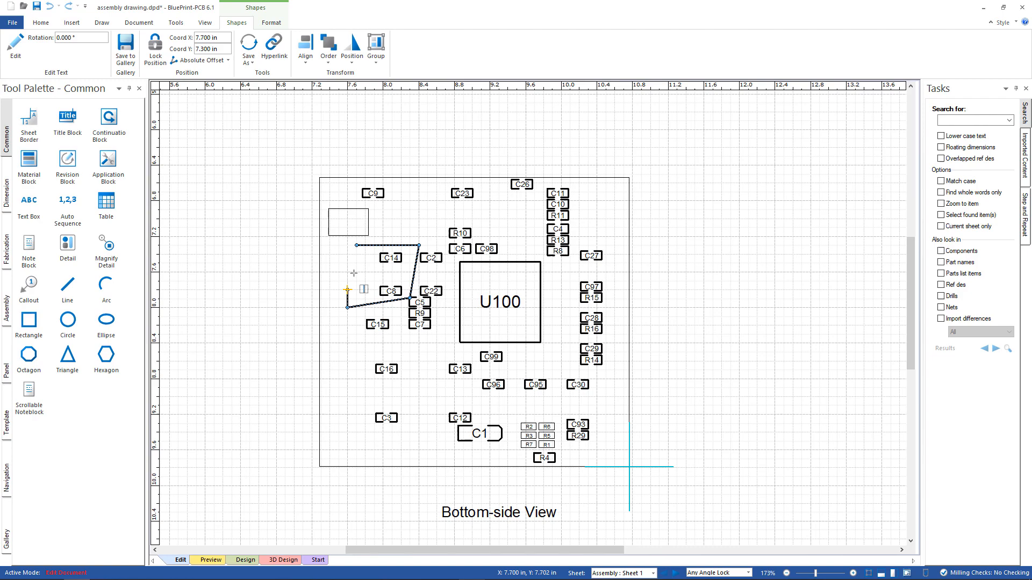
left_click(356, 245)
Step: Save the polyline as an exploded view, place it to the right of the bottom-side view, and adjust its callout area slightly
right_click(374, 245)
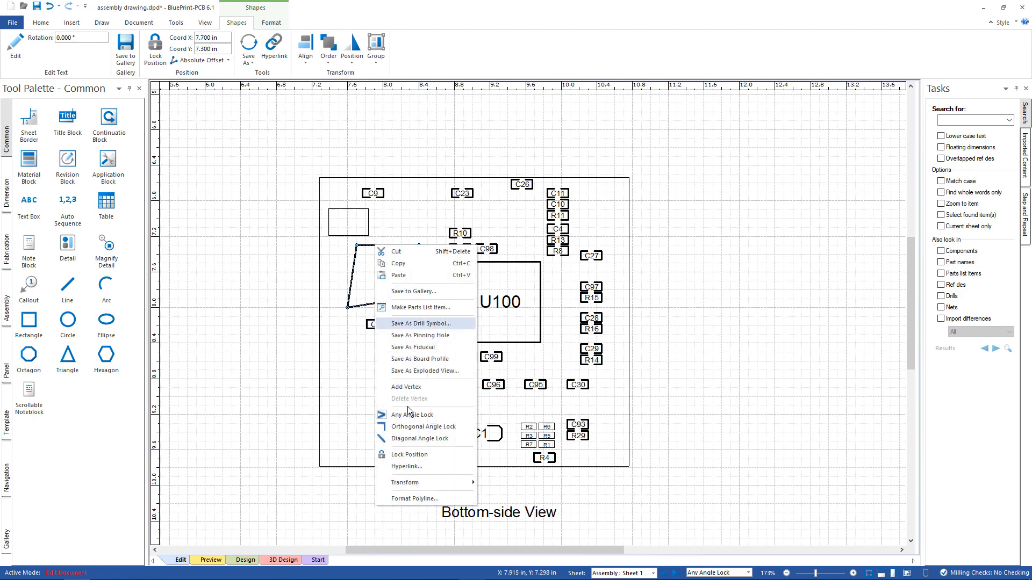
left_click(425, 371)
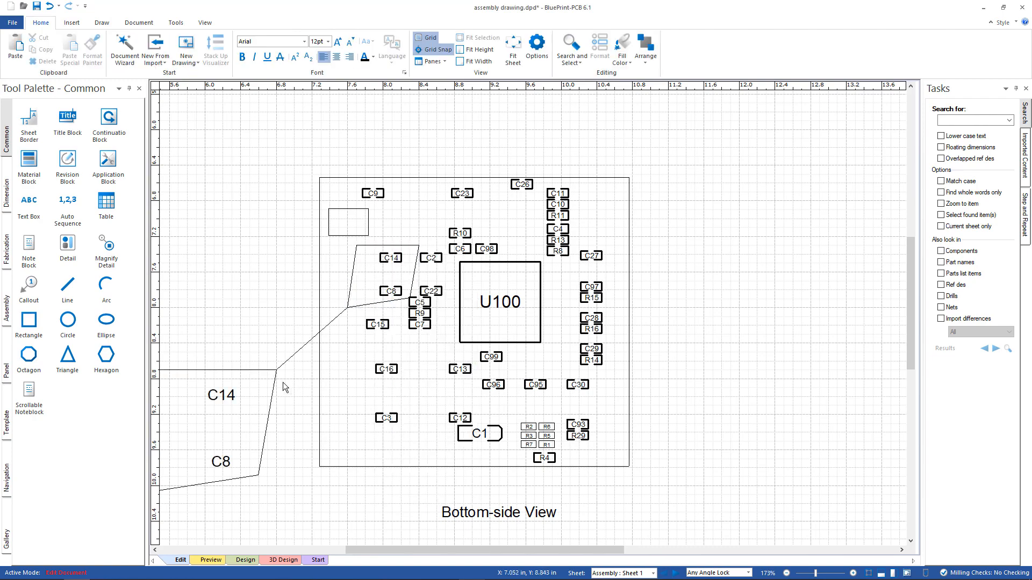
left_click(232, 368)
left_click_drag(803, 315, 768, 274)
middle_click_drag(777, 302, 778, 308)
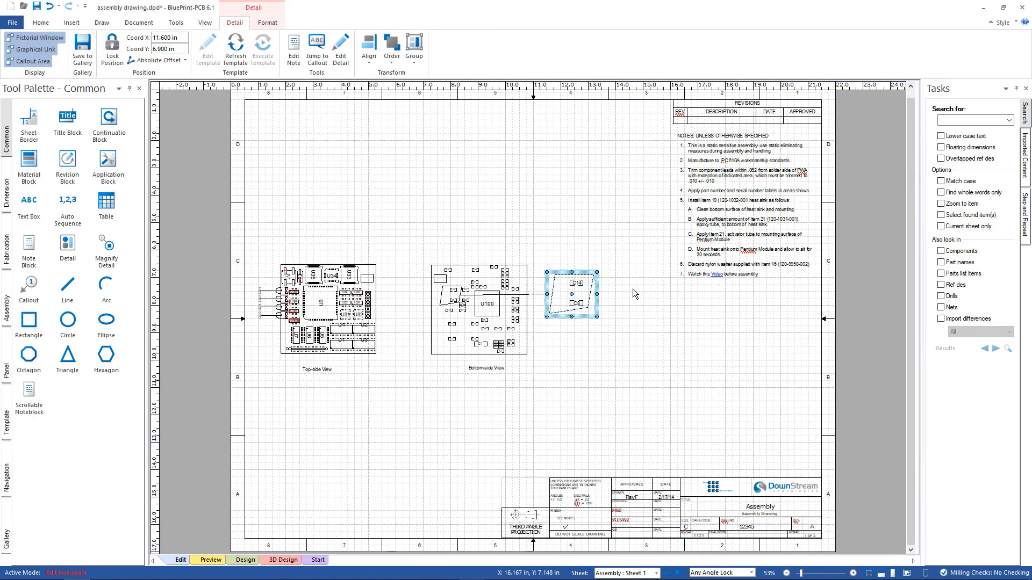
mouse_move(441, 298)
left_mouse_down()
mouse_move(471, 320)
mouse_move(499, 283)
mouse_move(438, 297)
left_mouse_up()
Step: Turn on bottom side routes, pins and vias in the exploded view's PCB CAD data, preview the result and apply it
left_click(583, 310)
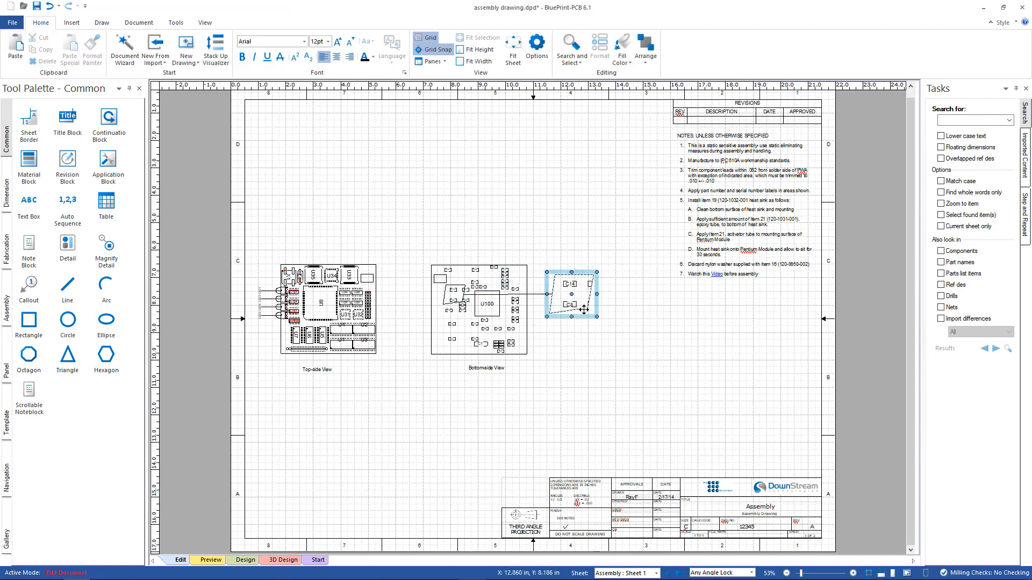
right_click(581, 318)
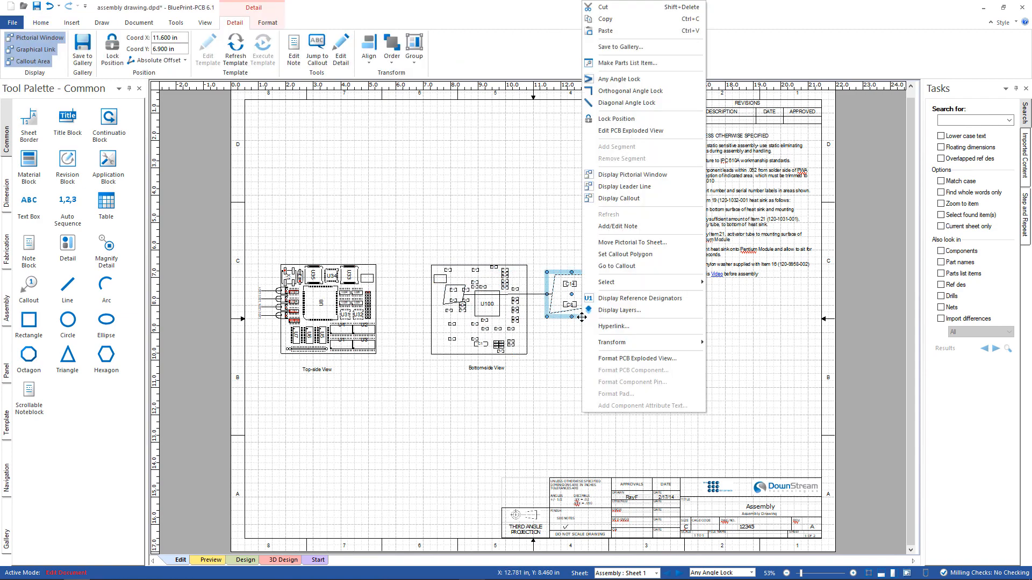
left_click(616, 359)
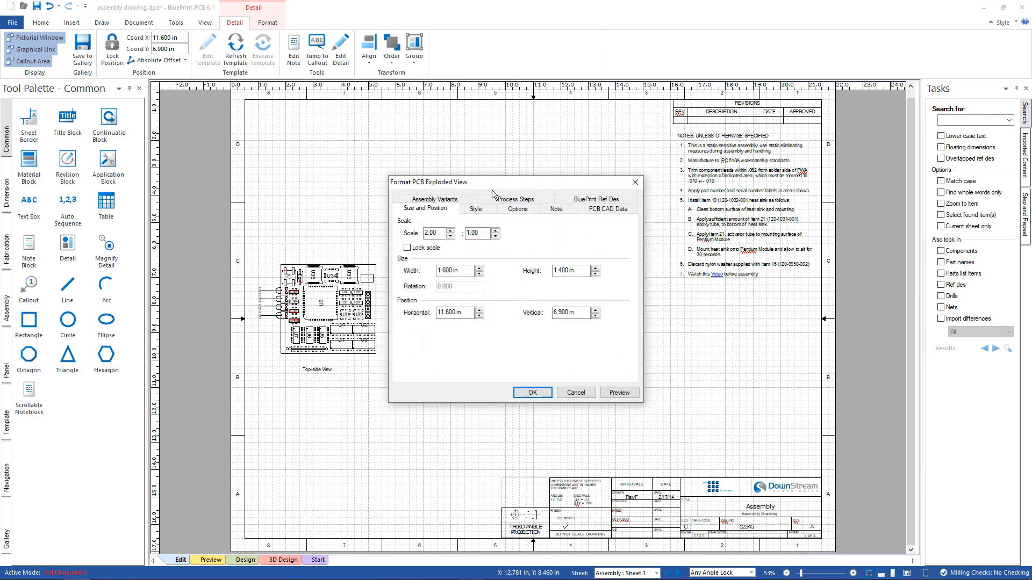
left_click_drag(610, 183, 860, 178)
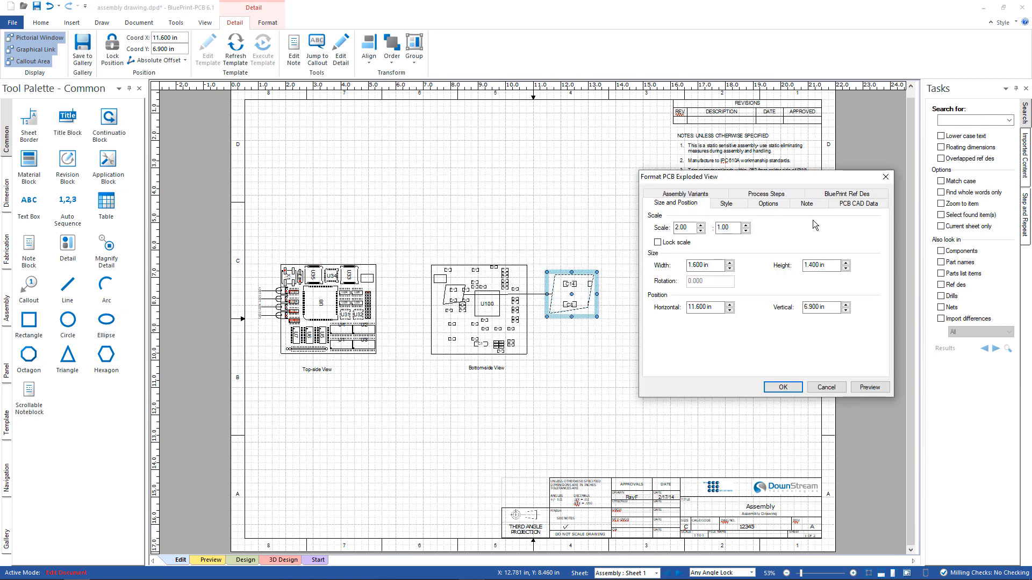
left_click(854, 204)
left_click_drag(870, 259, 869, 322)
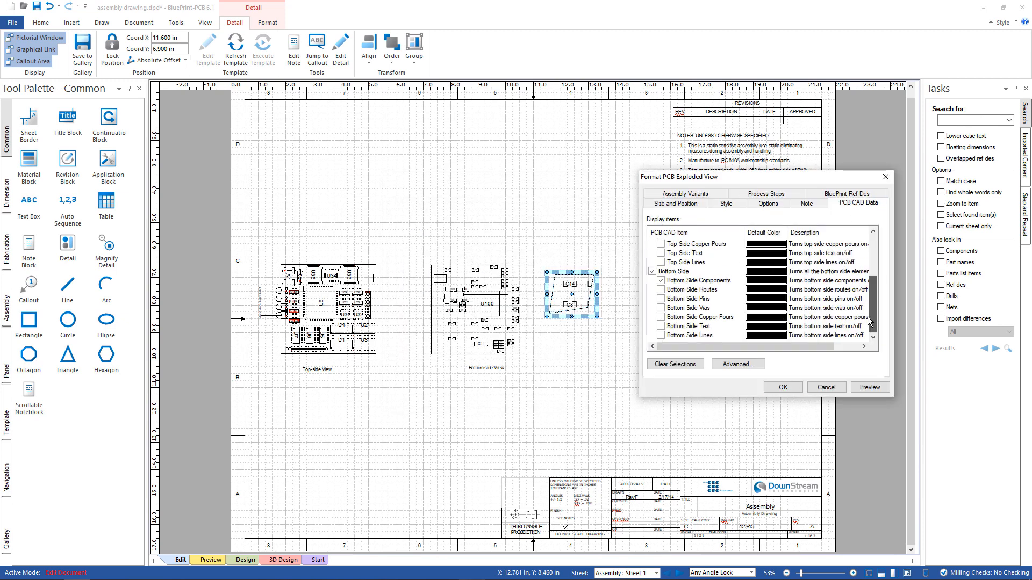
left_click(662, 290)
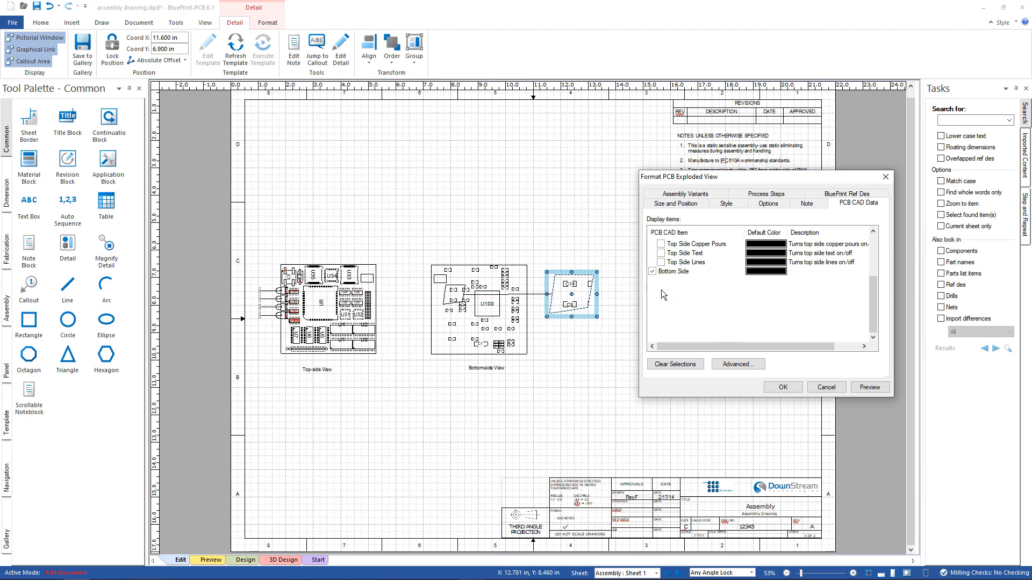
left_click(662, 299)
left_click(662, 308)
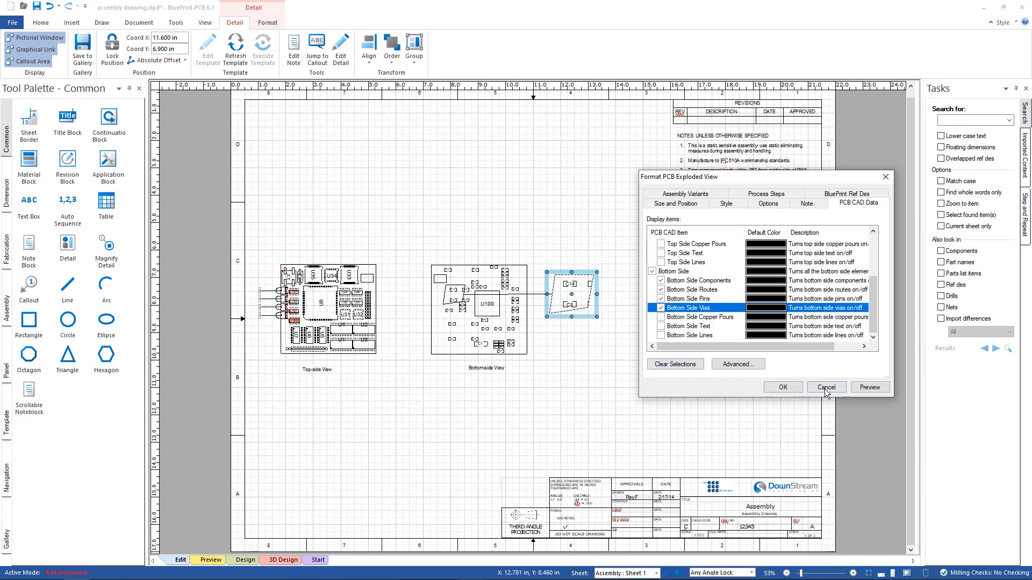
left_click(871, 388)
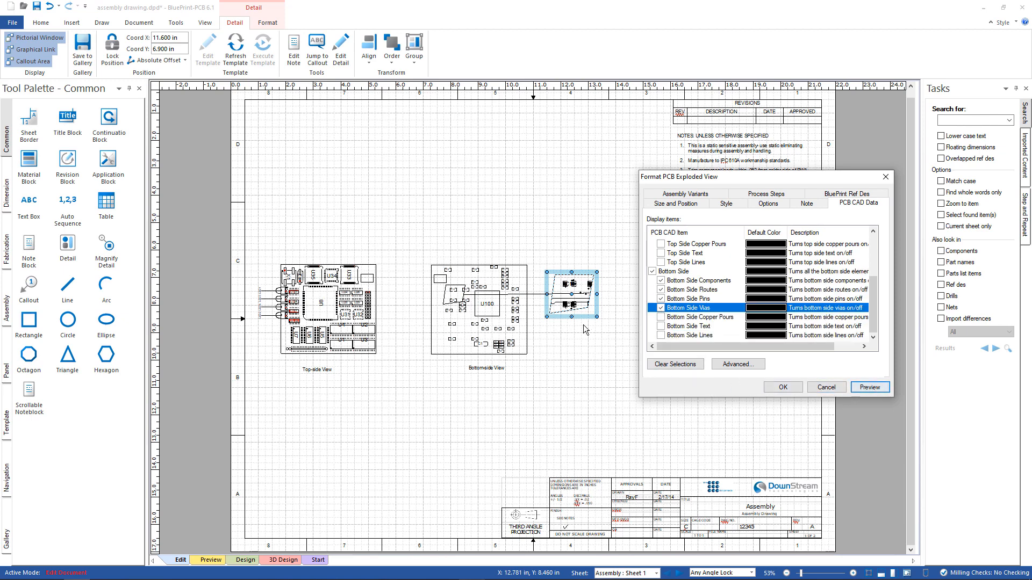
left_click(783, 387)
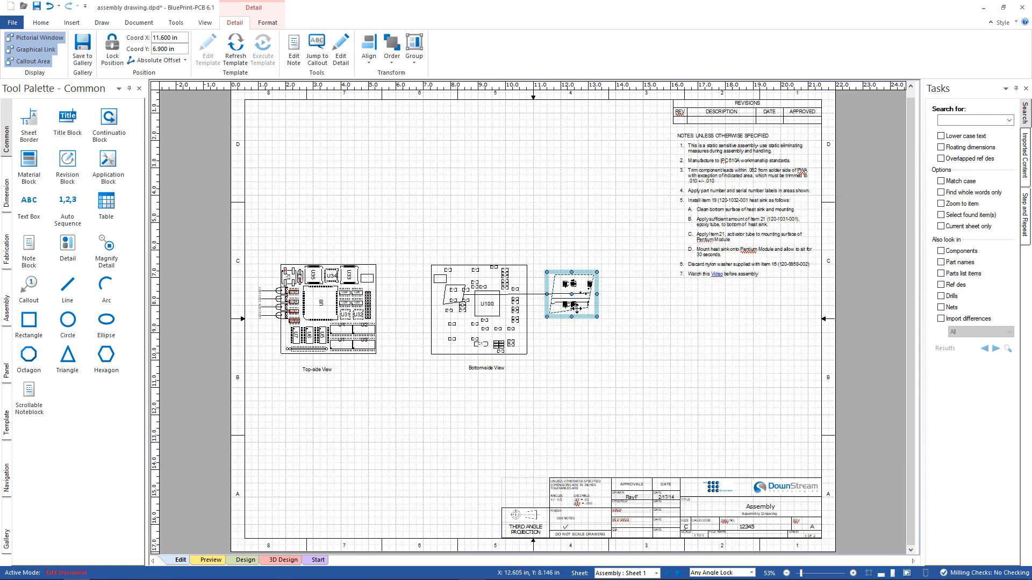
Step: Enlarge the exploded view to about twice its size, check its available commands, and deselect it
mouse_move(573, 308)
left_click_drag(597, 316, 658, 360)
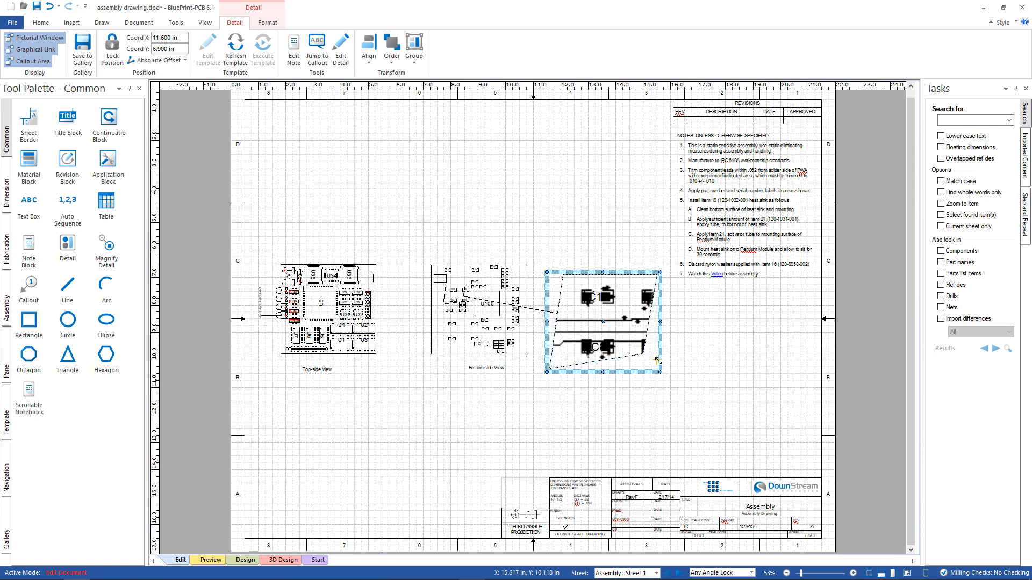
right_click(613, 273)
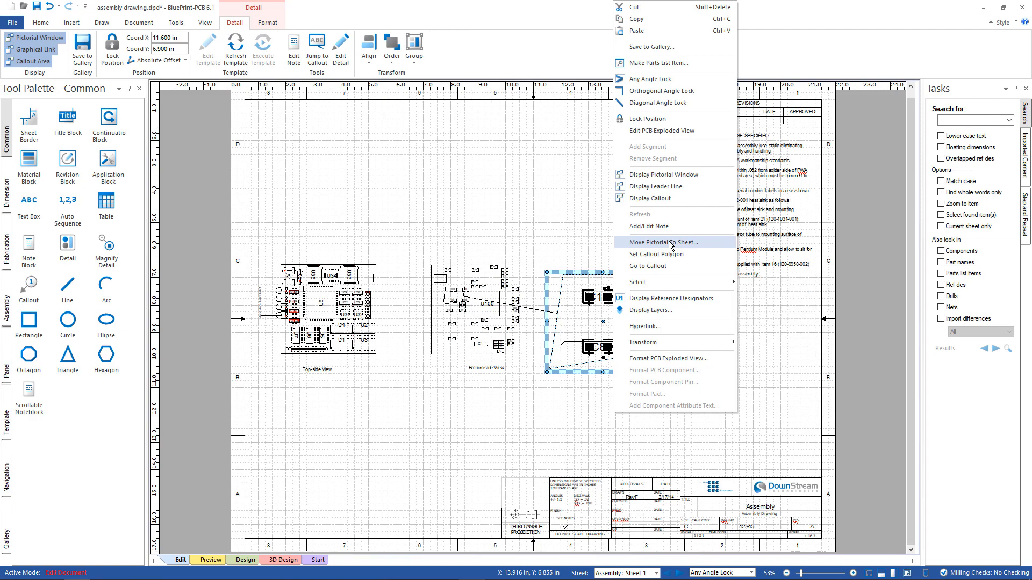
left_click(533, 184)
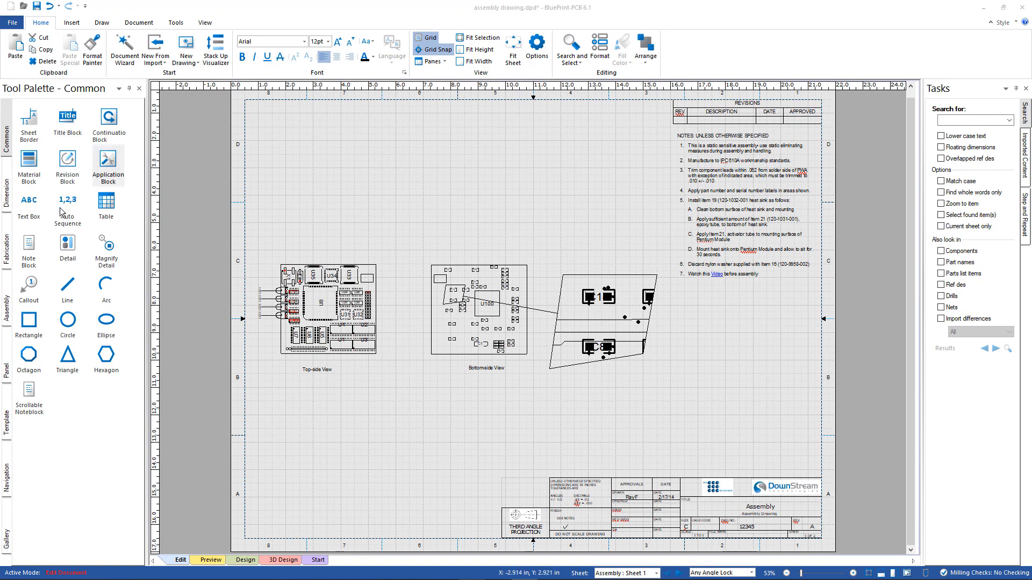
Step: Add a second top-side view of the board above the existing one, in the sheet's upper-left area
left_click(6, 304)
left_click(68, 119)
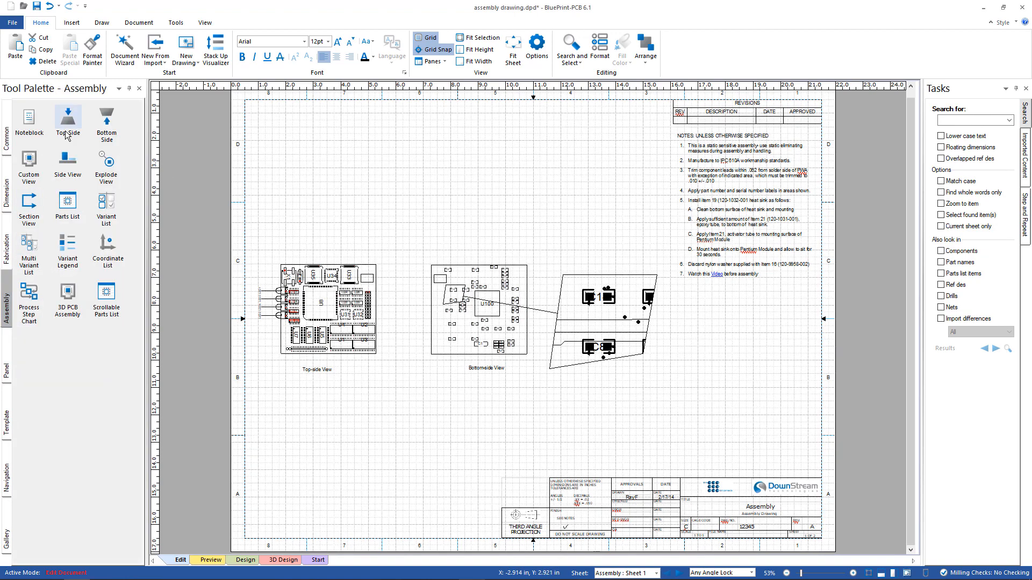
left_click(376, 156)
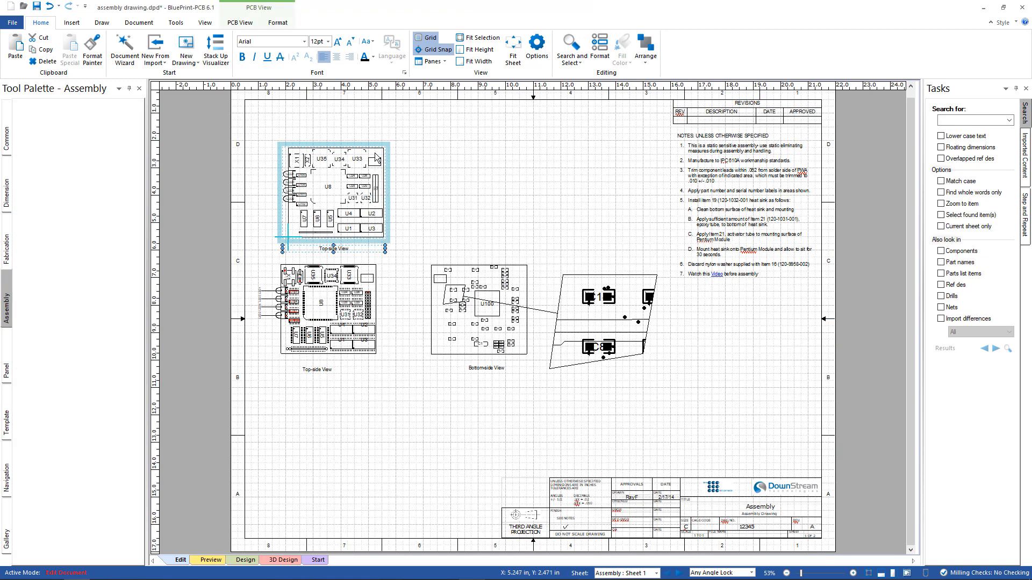
left_click_drag(385, 127, 381, 115)
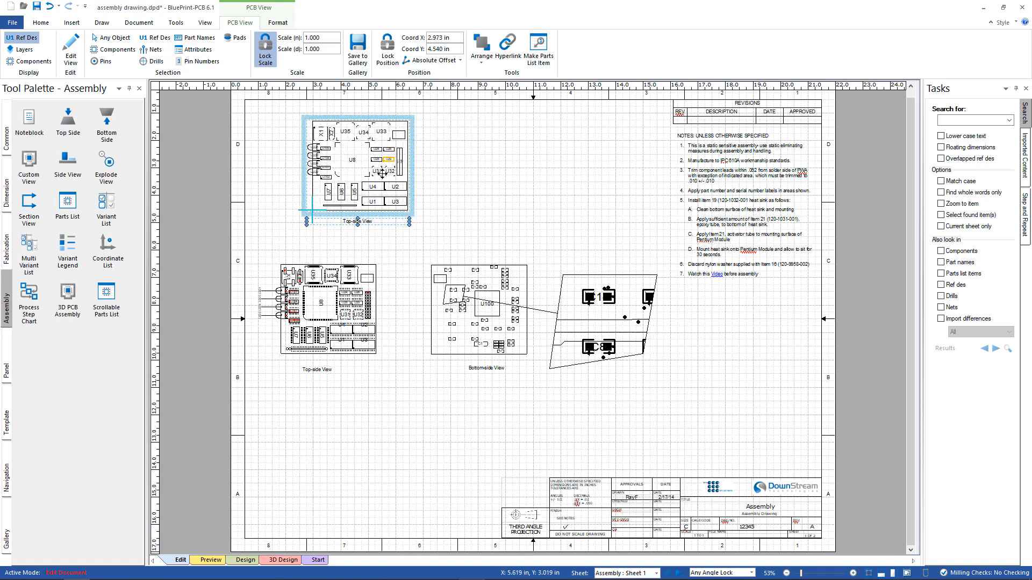
middle_click_drag(376, 180, 322, 110)
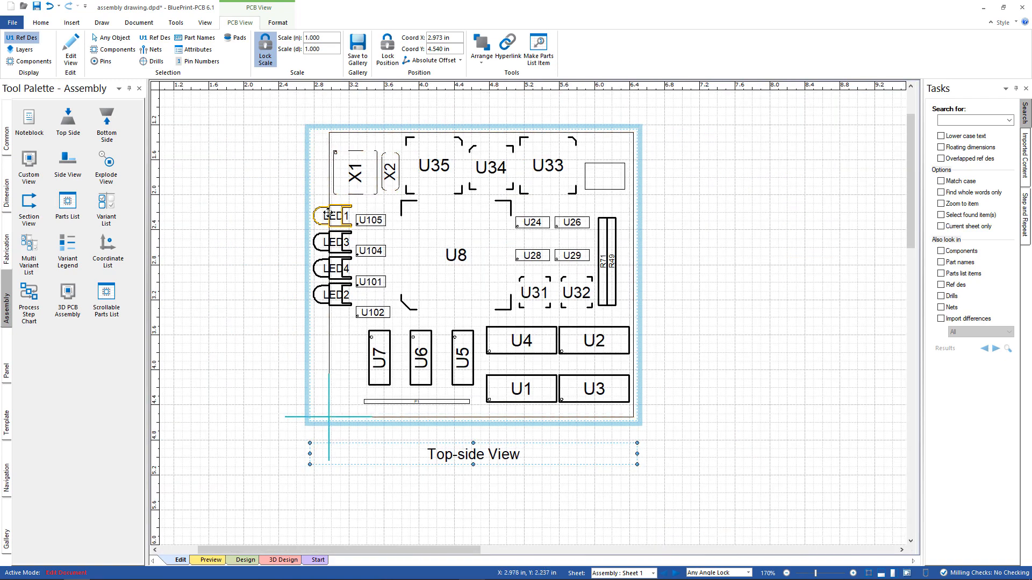
Step: Apply the Build1 assembly variant to the new top-side view, displaying installed, uninstalled and substituted components
right_click(303, 194)
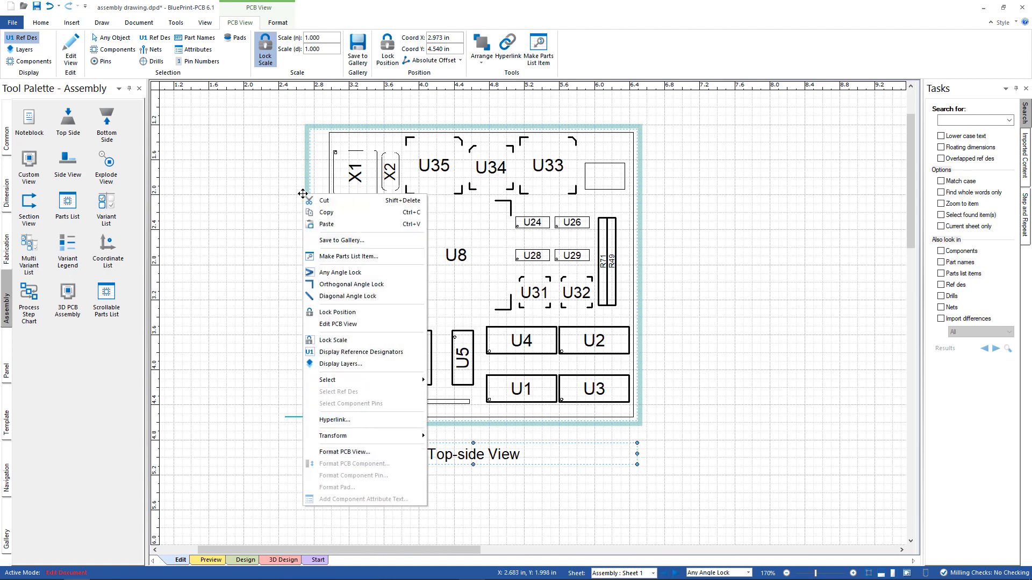
left_click(345, 453)
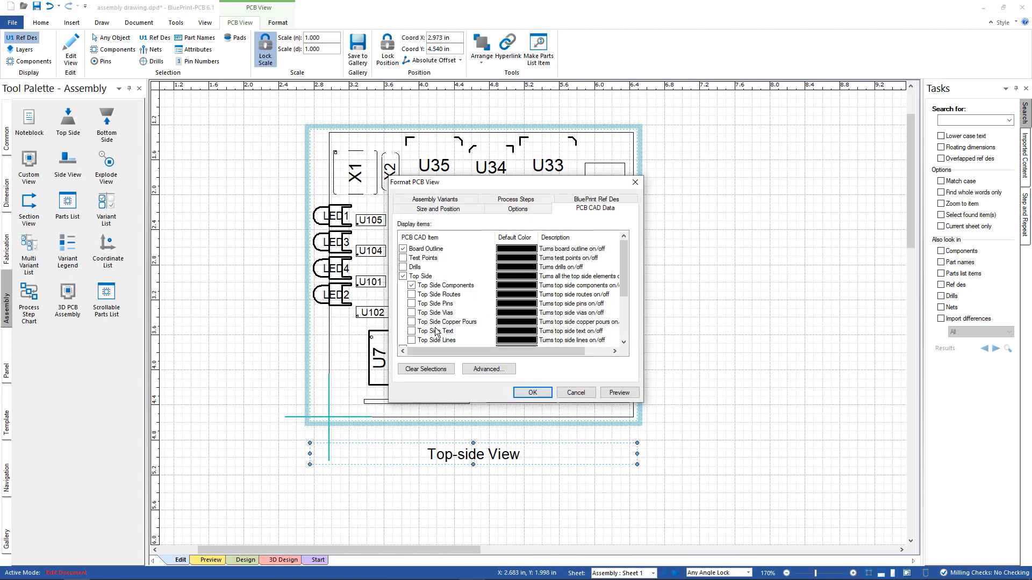
left_click_drag(562, 186, 744, 128)
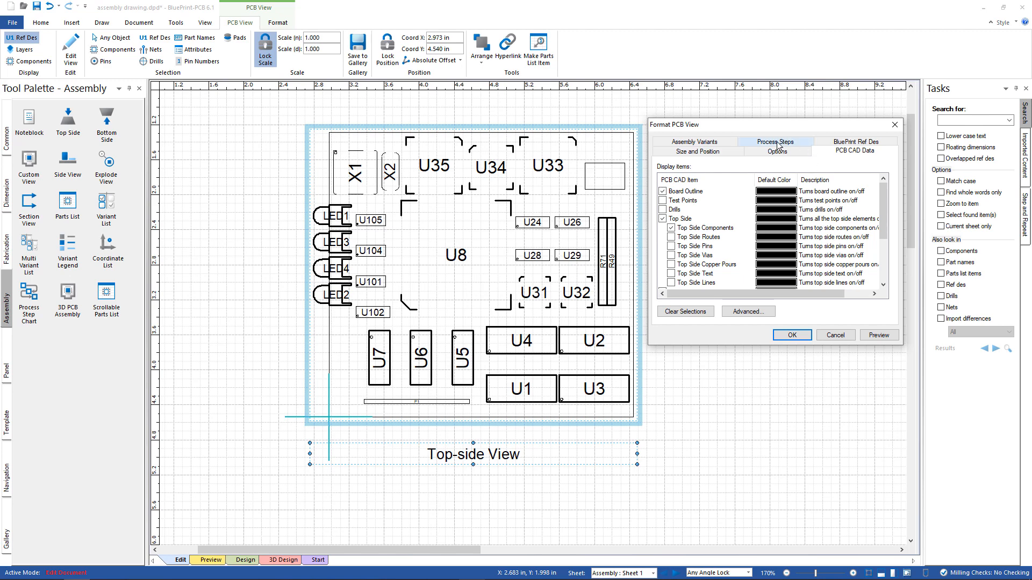
left_click(696, 142)
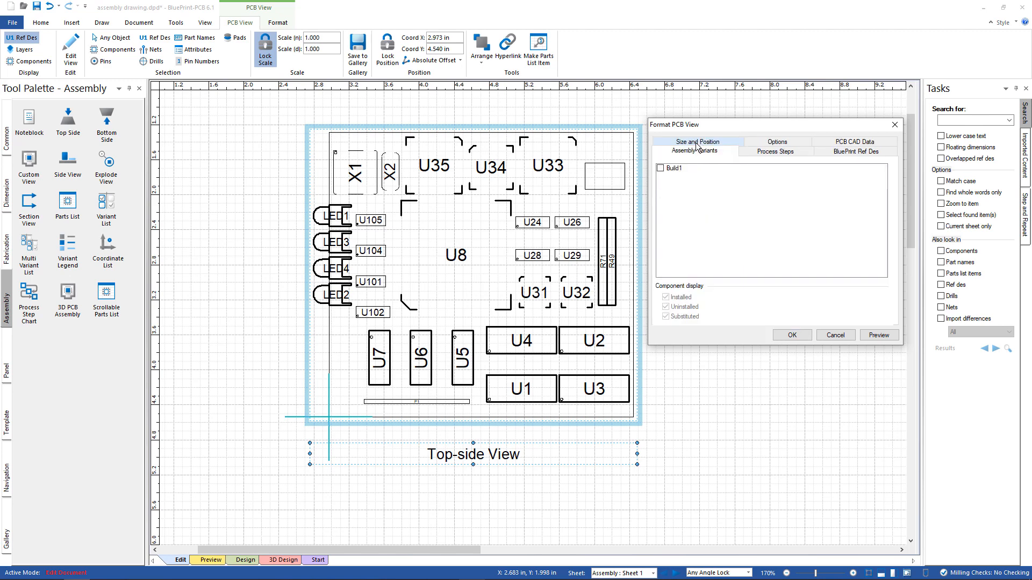
left_click(660, 168)
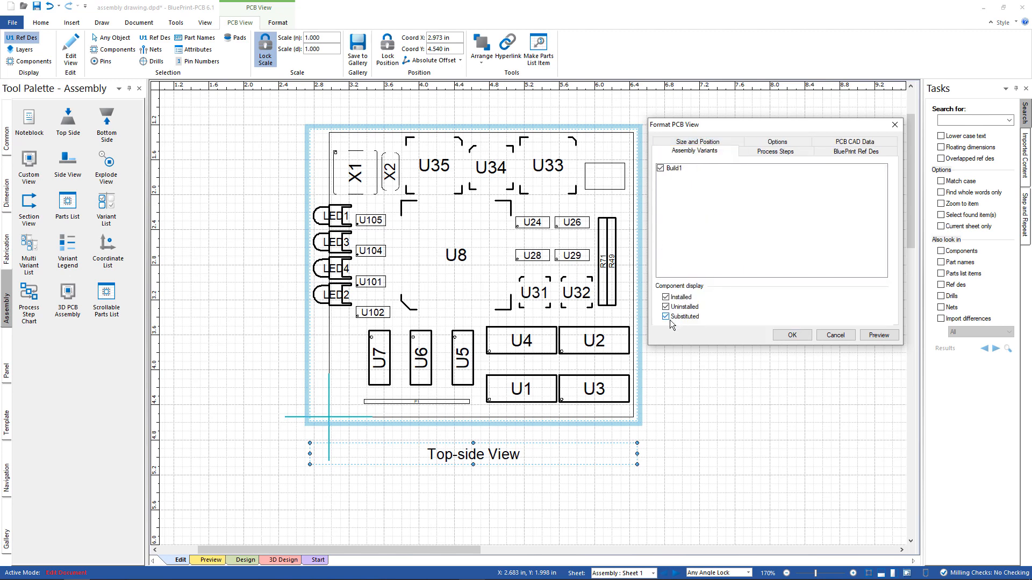
left_click(795, 338)
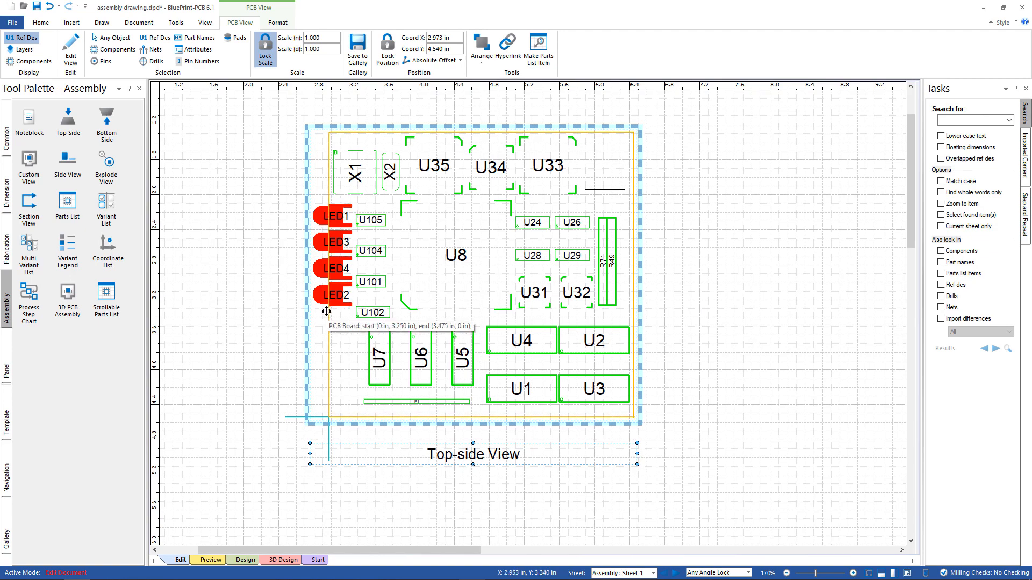
Step: Review the components' Build1 statuses in the Assembly Variant Manager and close it
left_click(182, 24)
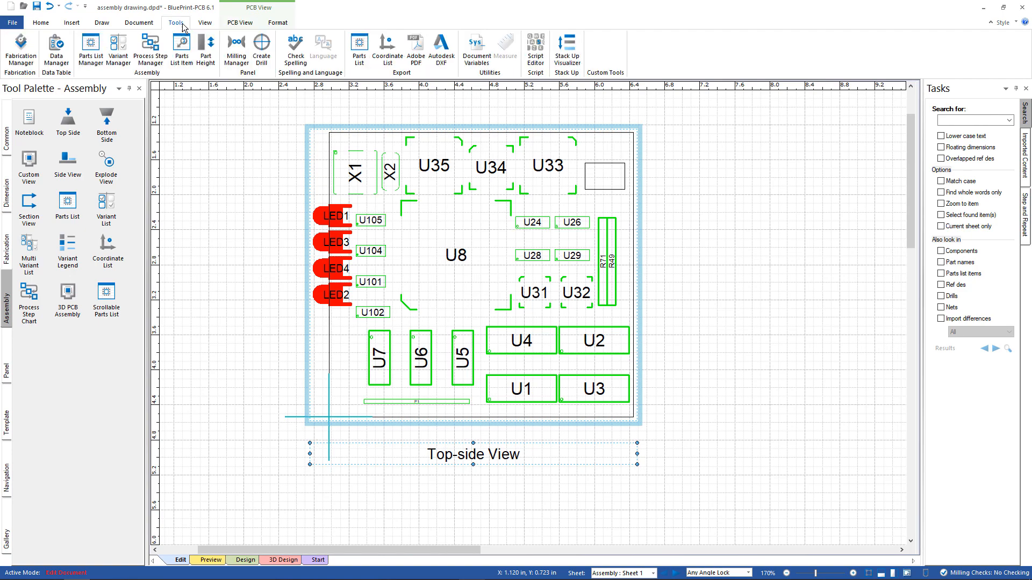
left_click(118, 49)
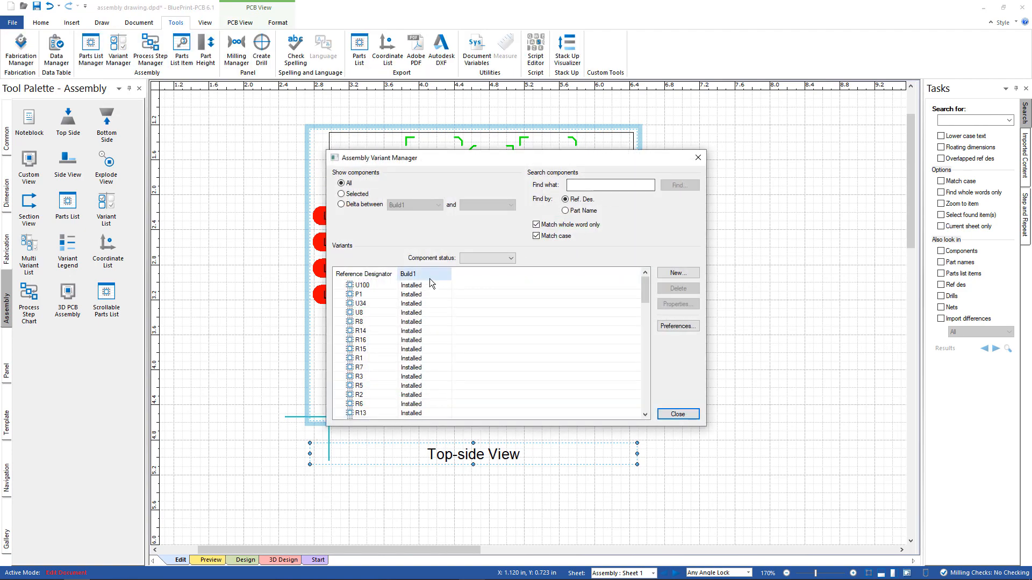
mouse_move(648, 289)
left_mouse_down()
mouse_move(648, 352)
mouse_move(647, 285)
left_mouse_up()
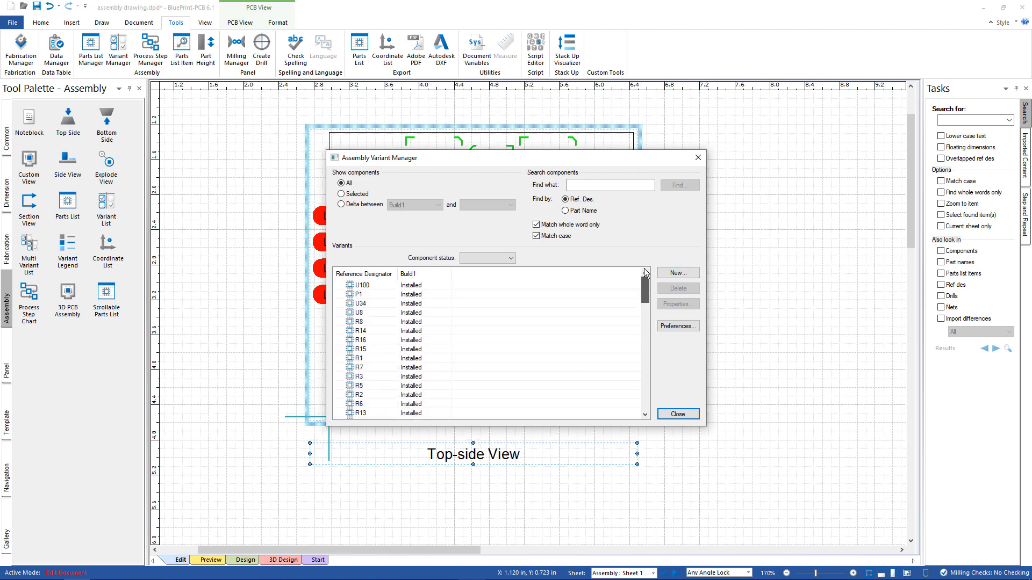
left_click(672, 412)
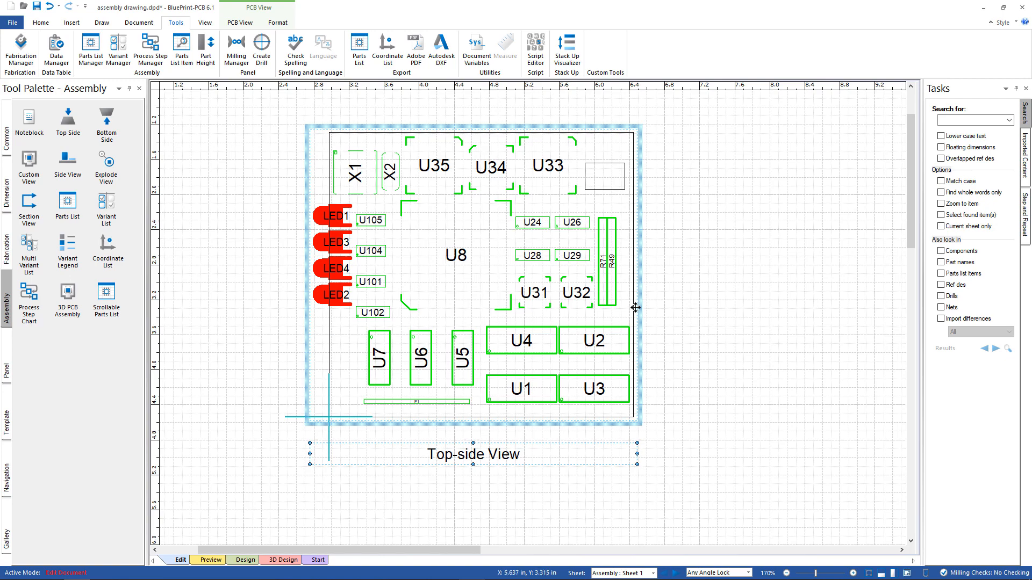
Step: Start a new process step in the Process Step Manager and name it Assembly
scroll(741, 287, "down", 5, "ctrl")
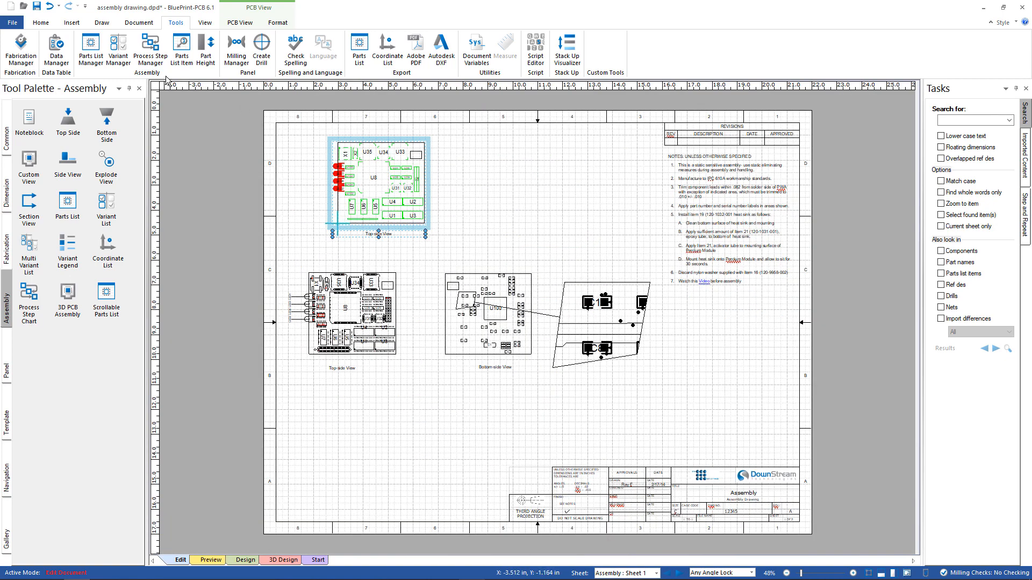
left_click(150, 46)
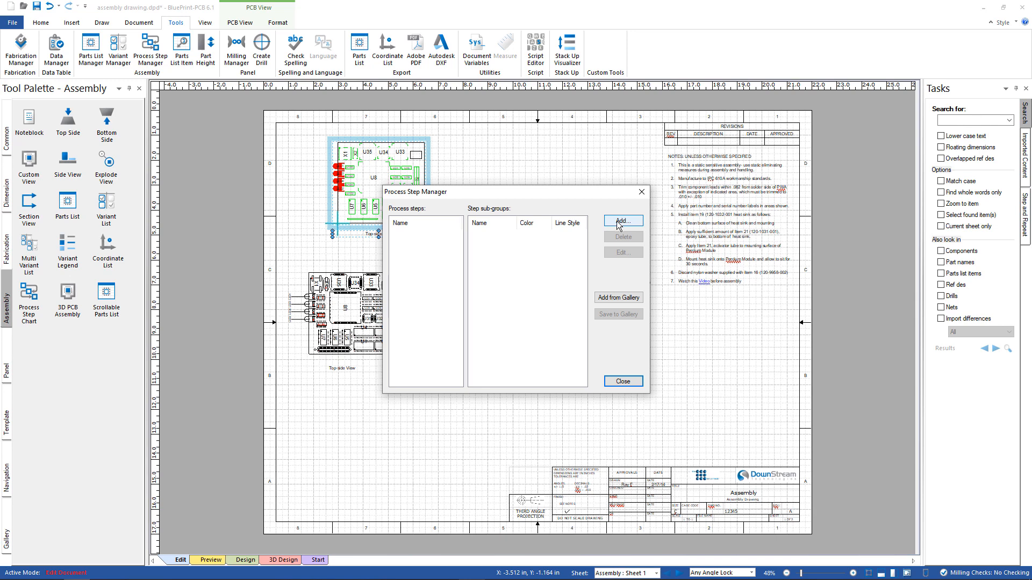
left_click(614, 223)
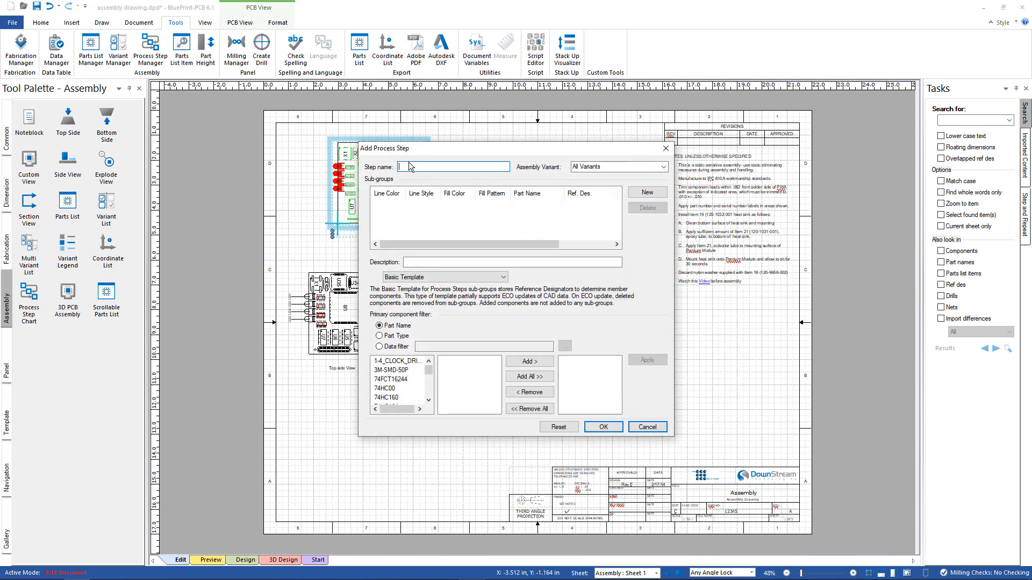
type("Assembly")
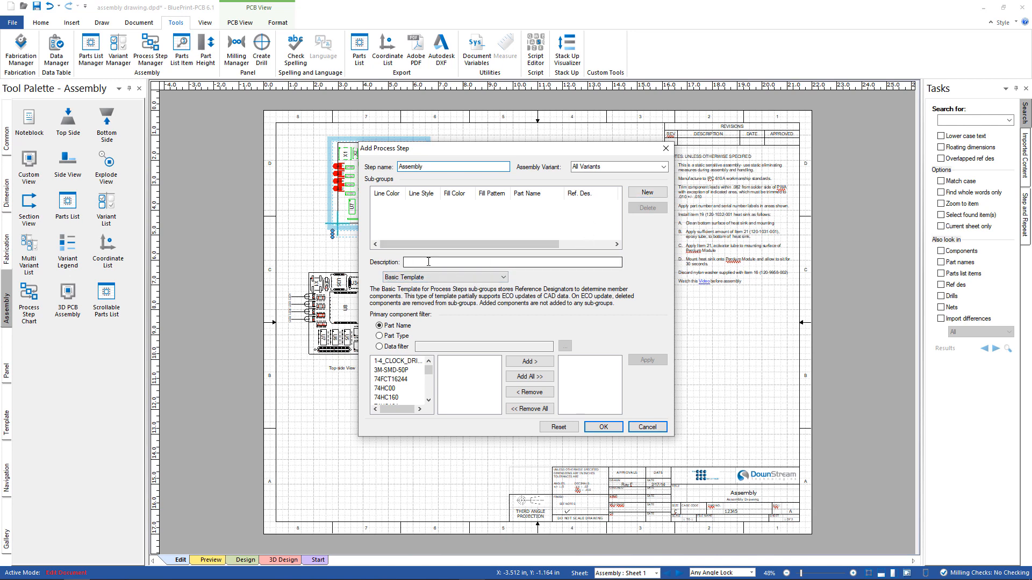
Step: Examine the reference designators of part 74FCT16244 and compare the Part Type and Component Attribute templates for the process step's sub-groups
left_click(391, 379)
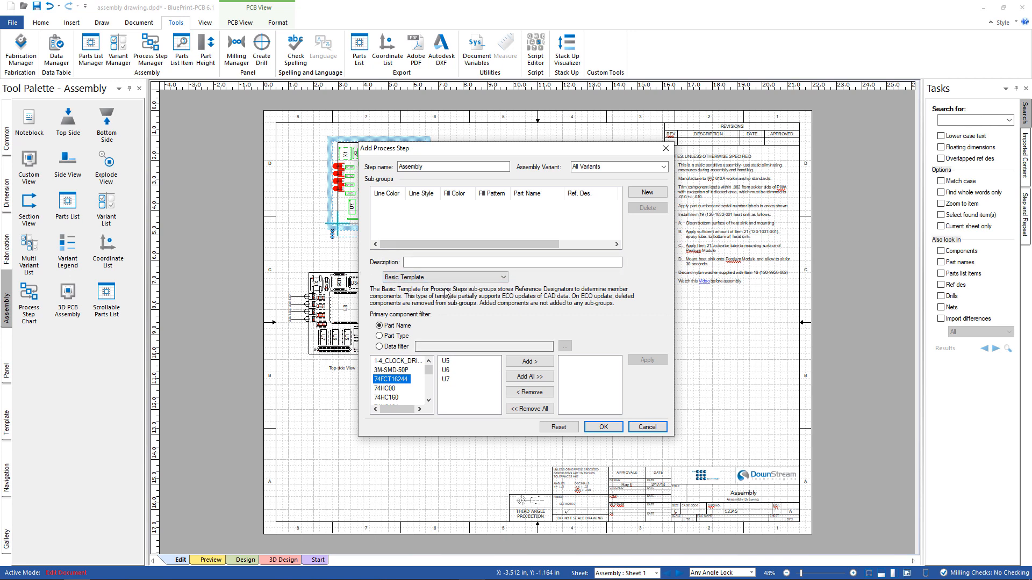
left_click(506, 278)
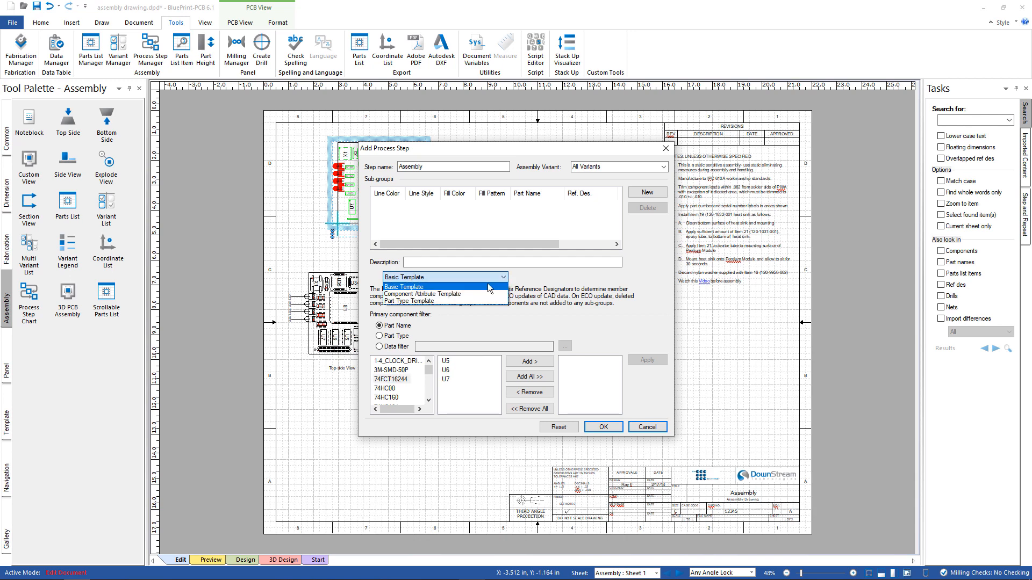
left_click(449, 301)
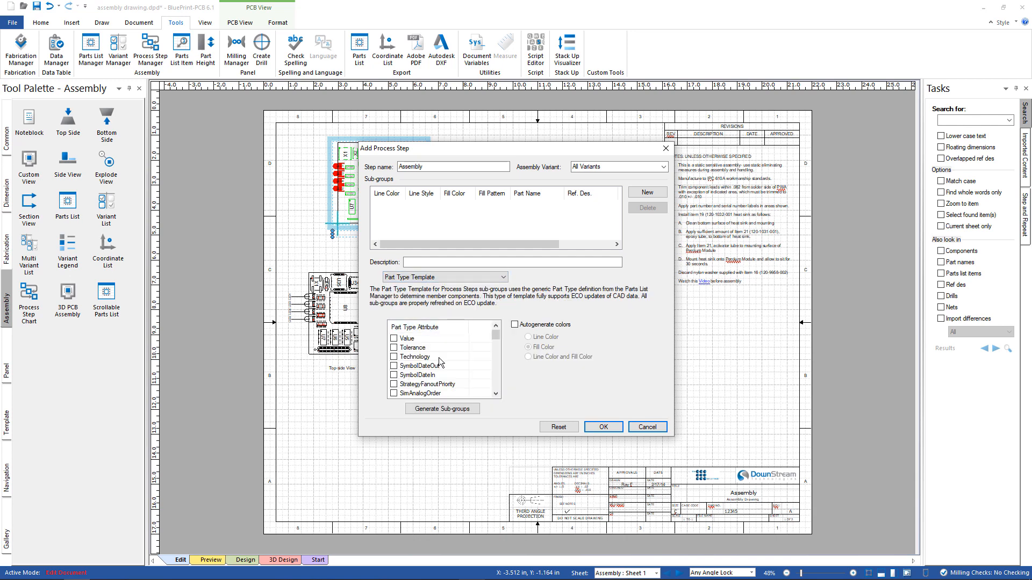
scroll(440, 369, "down", 6)
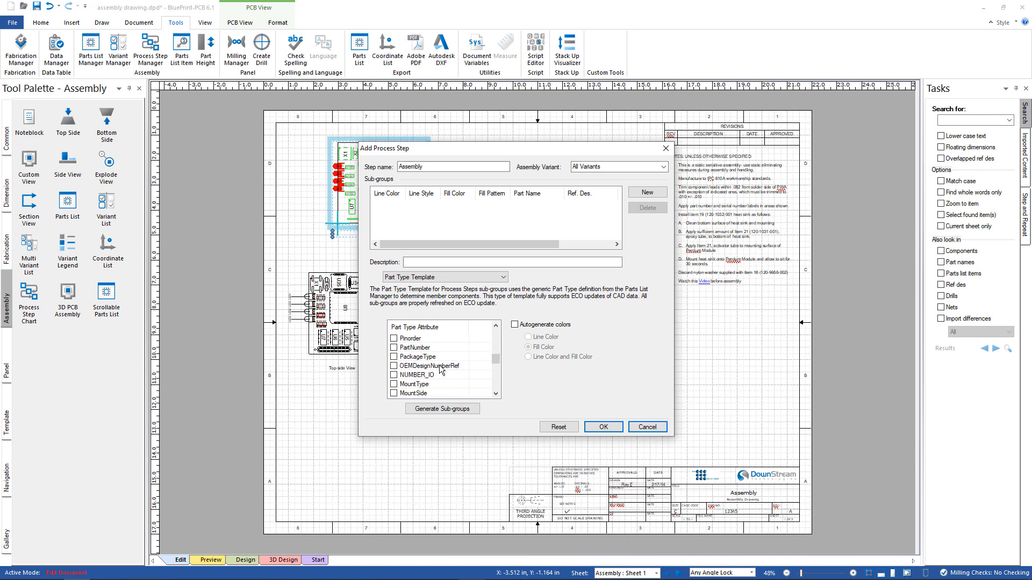
left_click(395, 349)
left_click_drag(497, 359, 497, 332)
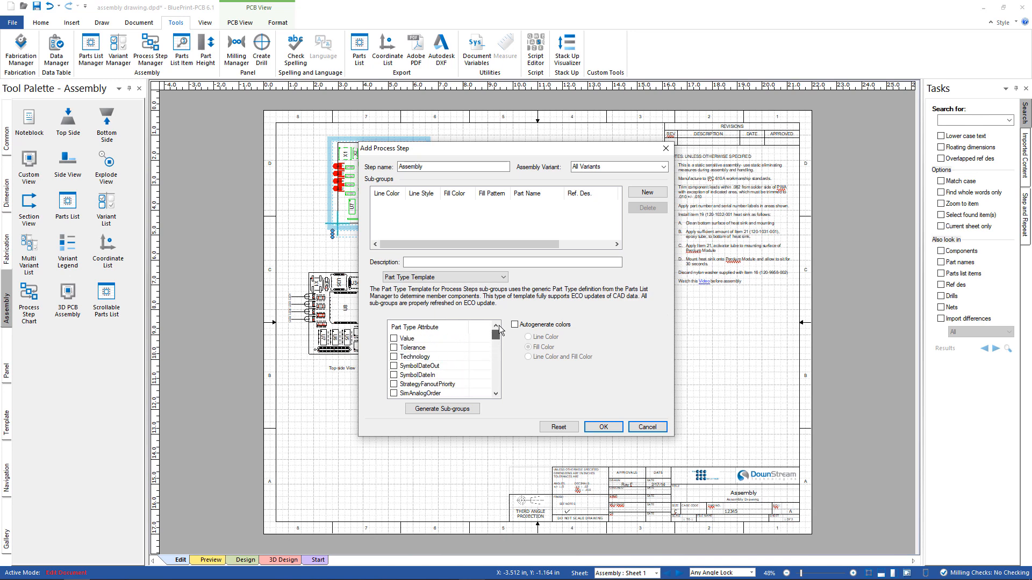
left_click(495, 279)
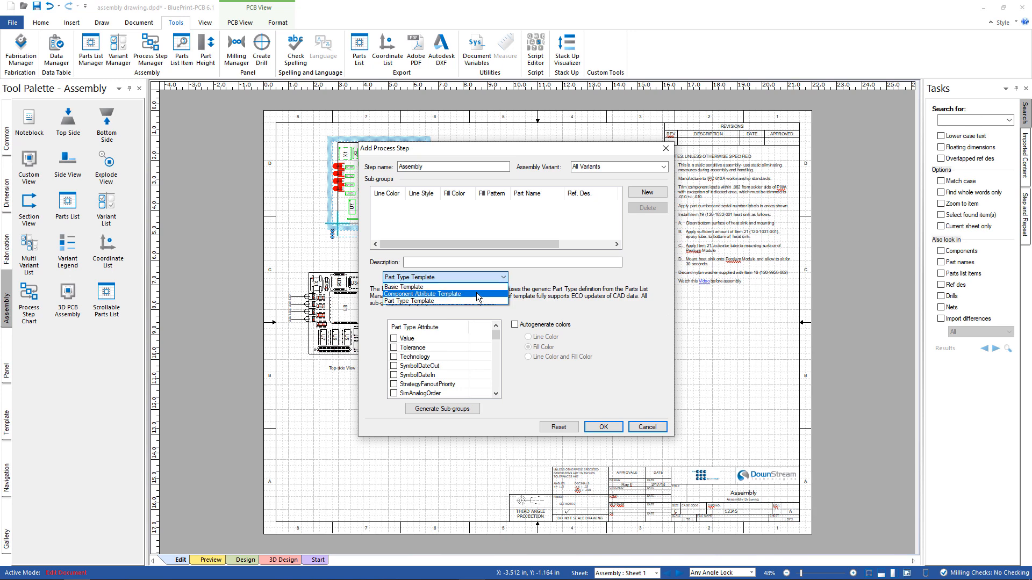
left_click(478, 295)
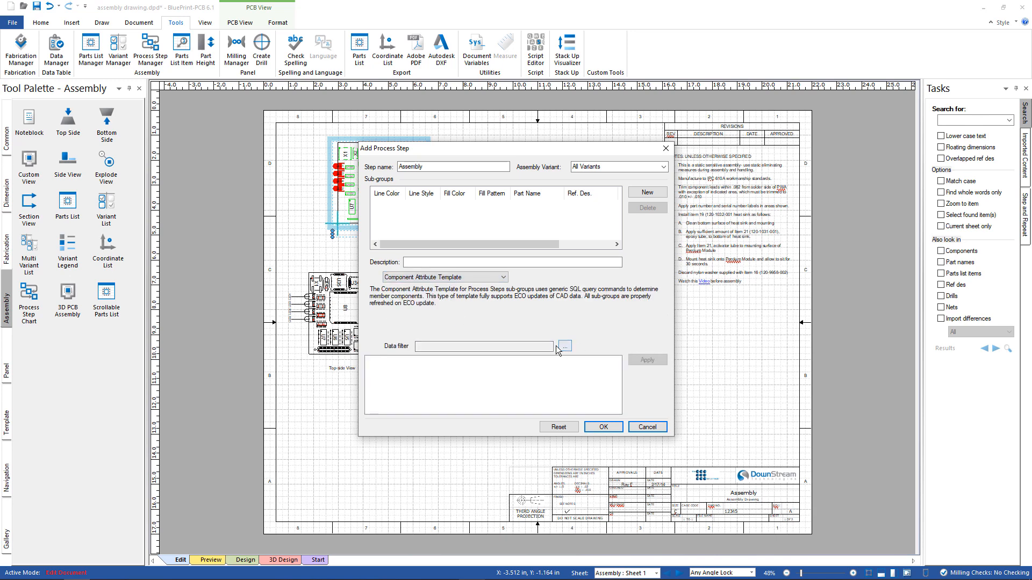
Step: Generate the process step's sub-groups from the Part Type Template by Technology with autogenerated line and fill colors, and save the step
left_click(505, 278)
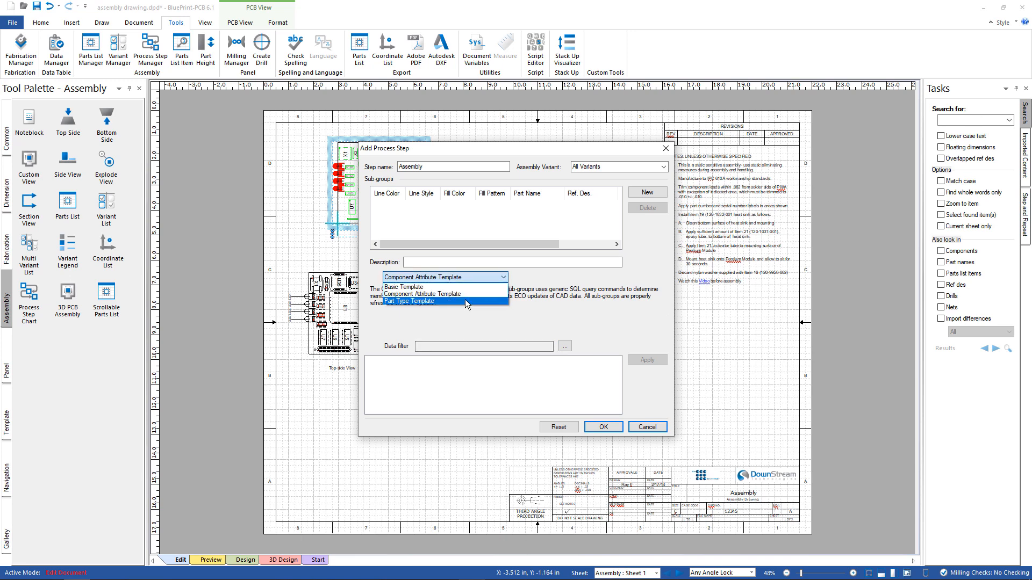
left_click(465, 299)
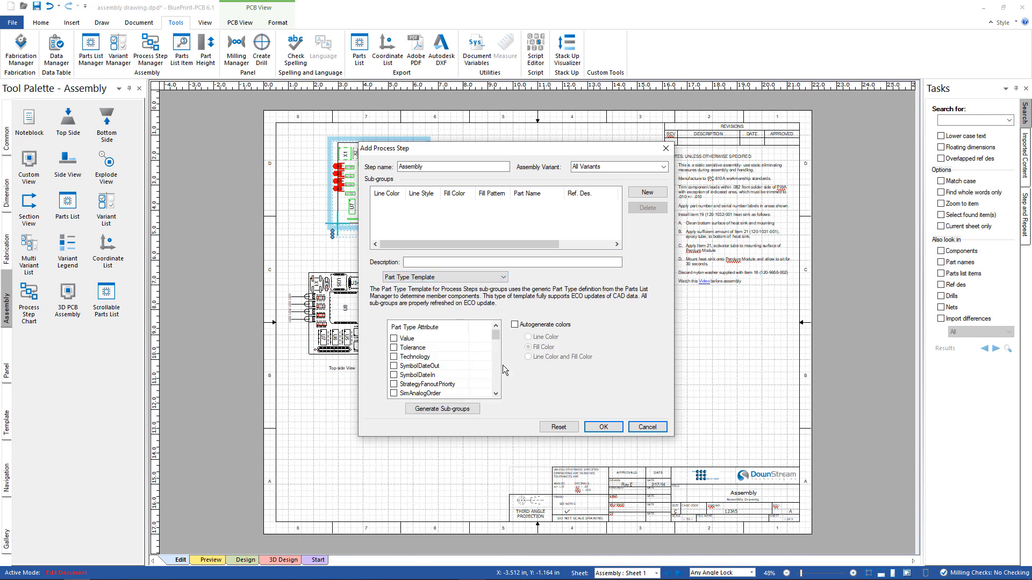
scroll(492, 367, "down", 1)
left_click(394, 348)
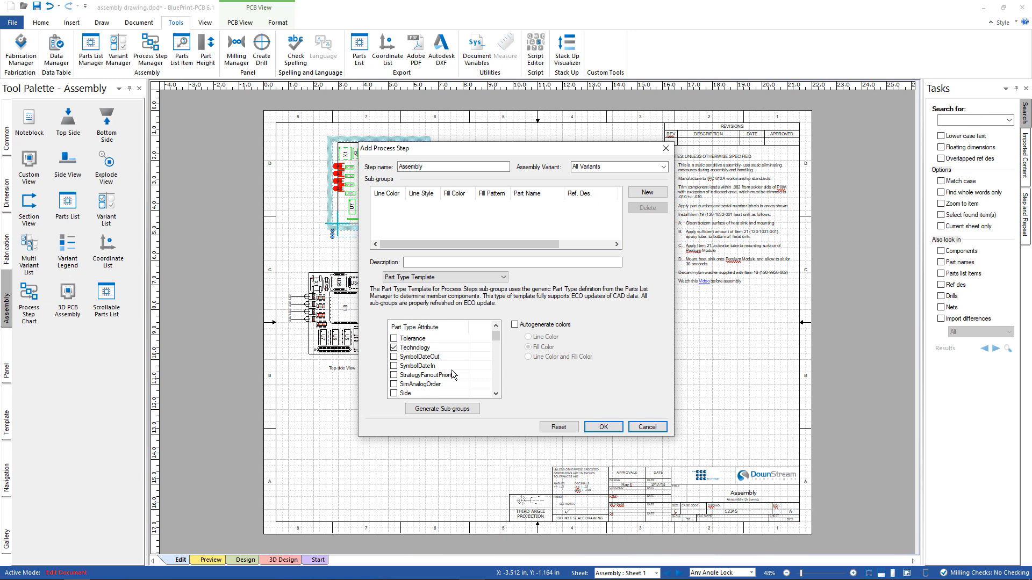
left_click(515, 325)
left_click(528, 358)
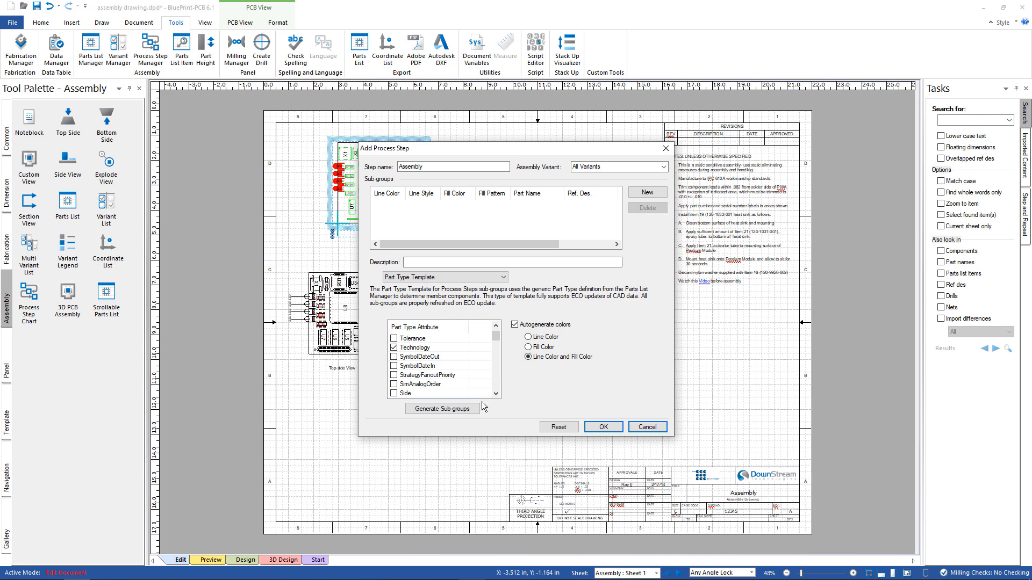
left_click(456, 409)
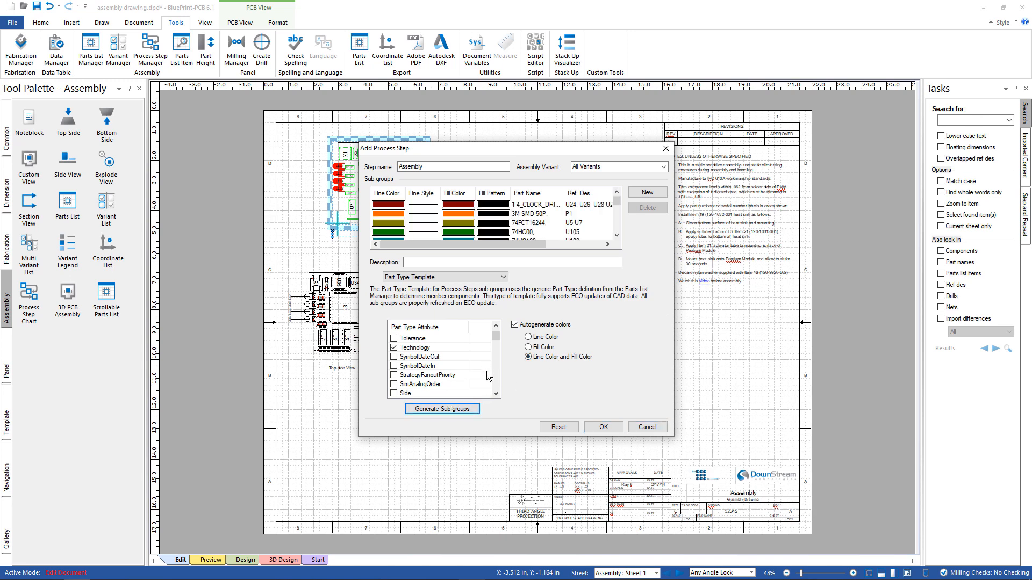
mouse_move(617, 202)
left_mouse_down()
mouse_move(618, 233)
mouse_move(619, 206)
left_mouse_up()
left_click(610, 426)
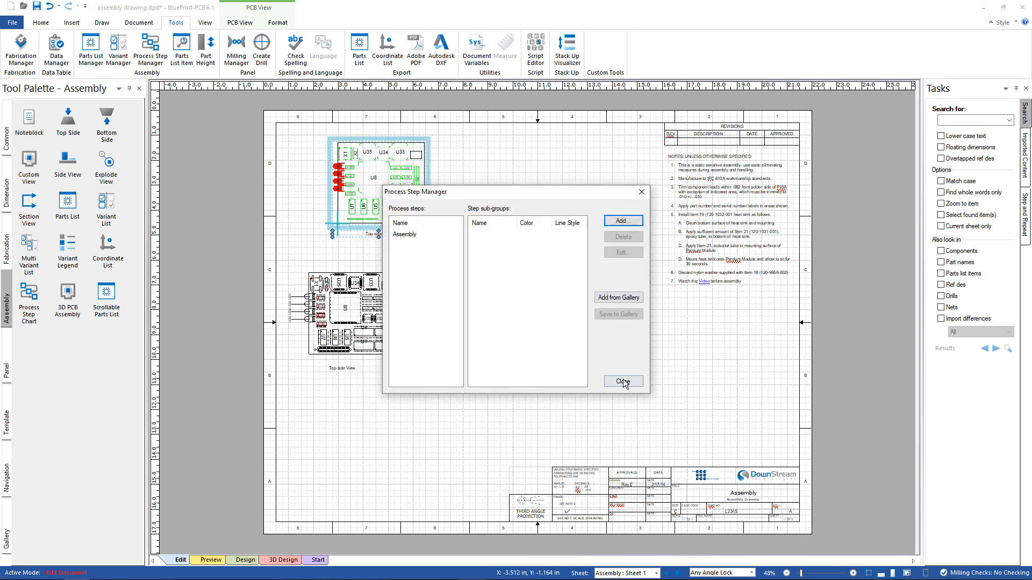
left_click(623, 381)
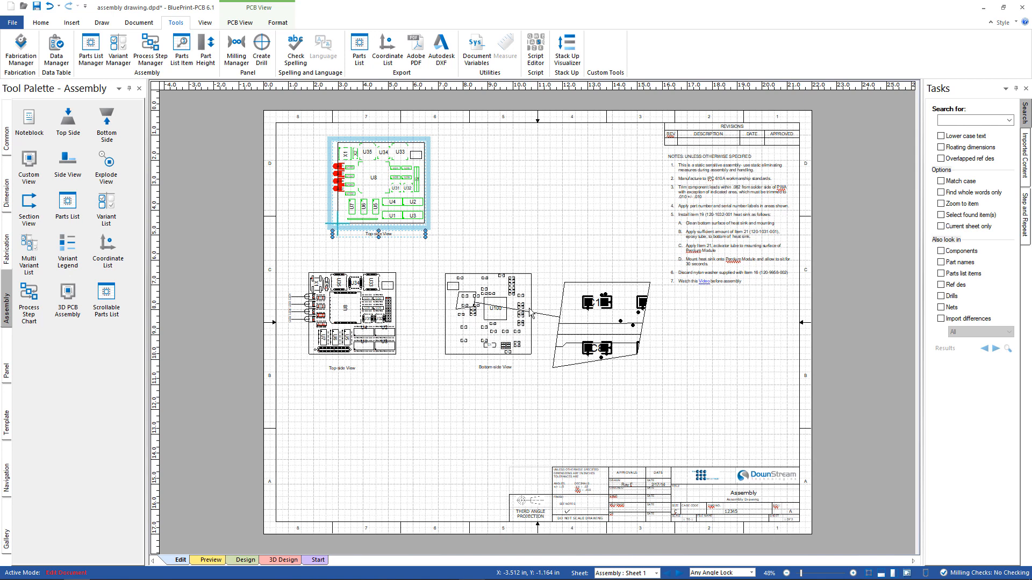
Step: Add another top-side view of the board and position it beside the Build1 variant view in the sheet's upper area
left_click(69, 119)
left_click(543, 187)
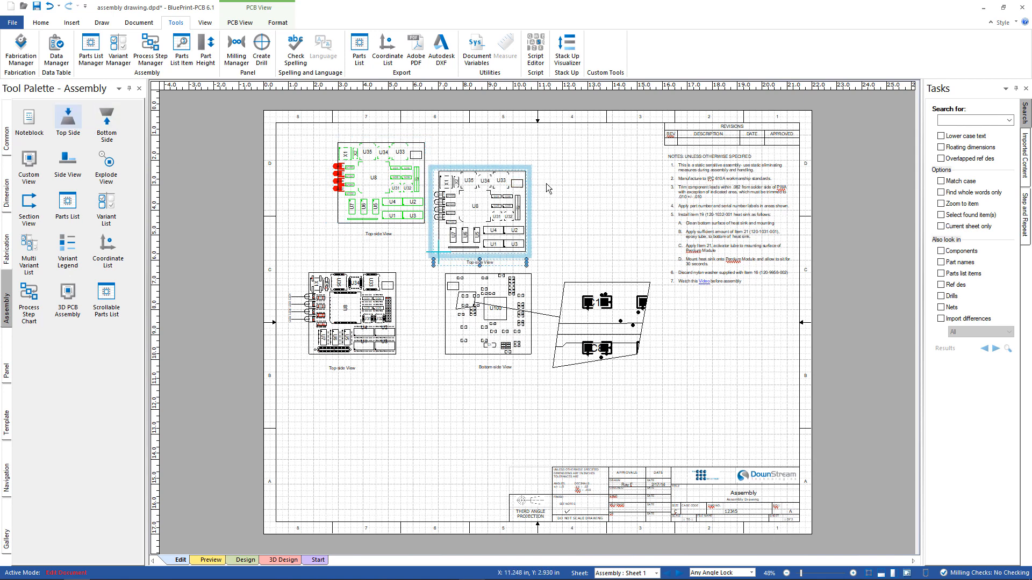
left_click_drag(527, 184, 554, 160)
Step: Apply the Assembly process step with all its sub-groups to the new top-side view, showing only process step components
right_click(554, 160)
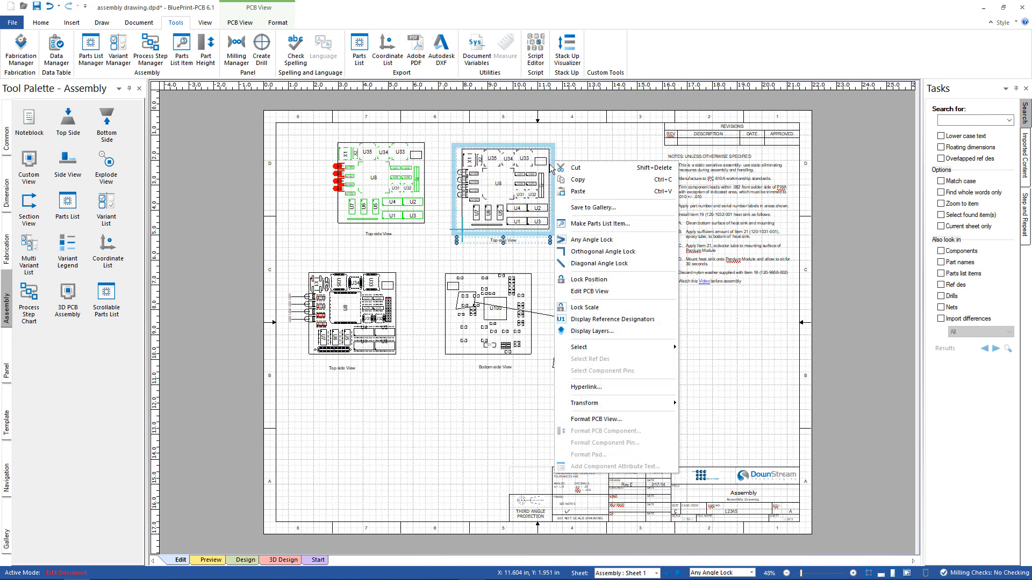
left_click(580, 420)
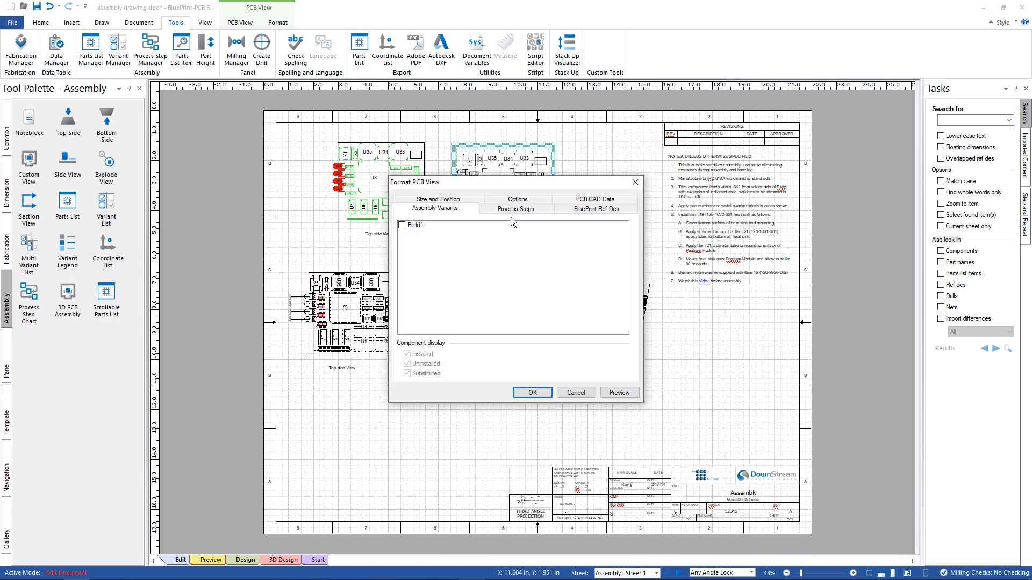
left_click(514, 210)
left_click(400, 226)
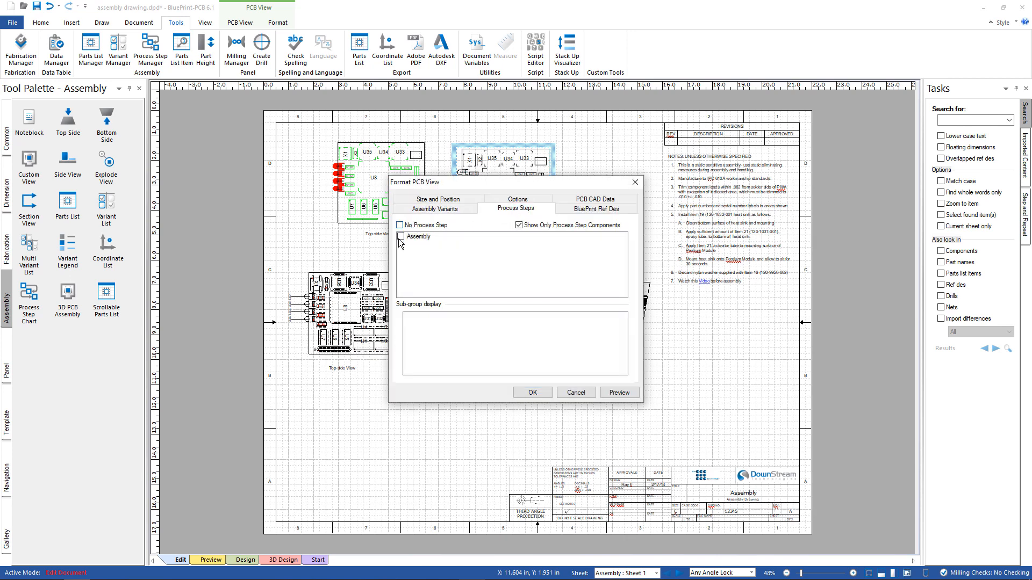
left_click(401, 237)
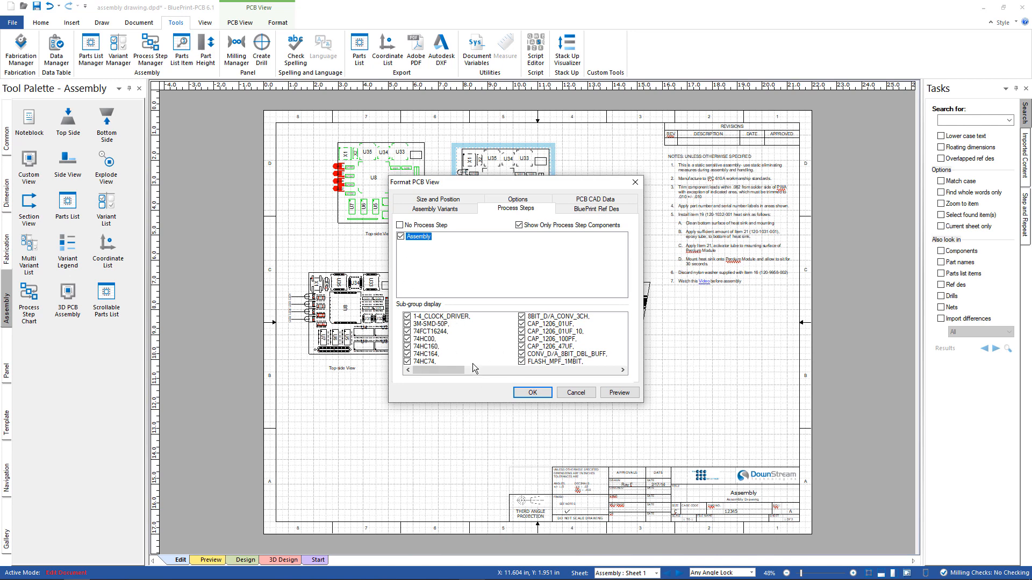
left_click_drag(440, 372, 405, 375)
left_click(531, 394)
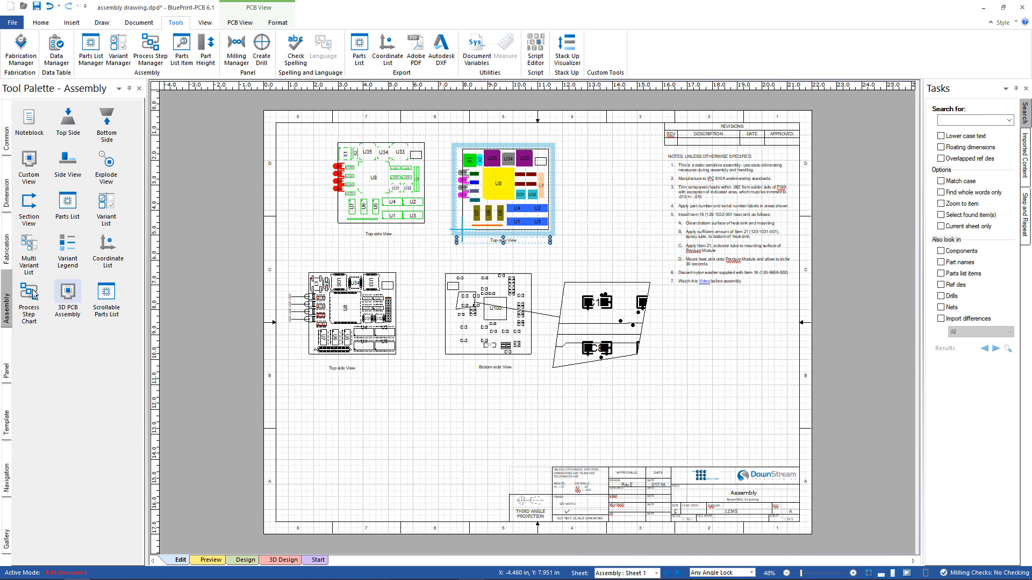
Step: Place a process step chart below the board views on Sheet 1 and check its continuation on Sheet 4
left_click_drag(29, 295, 290, 384)
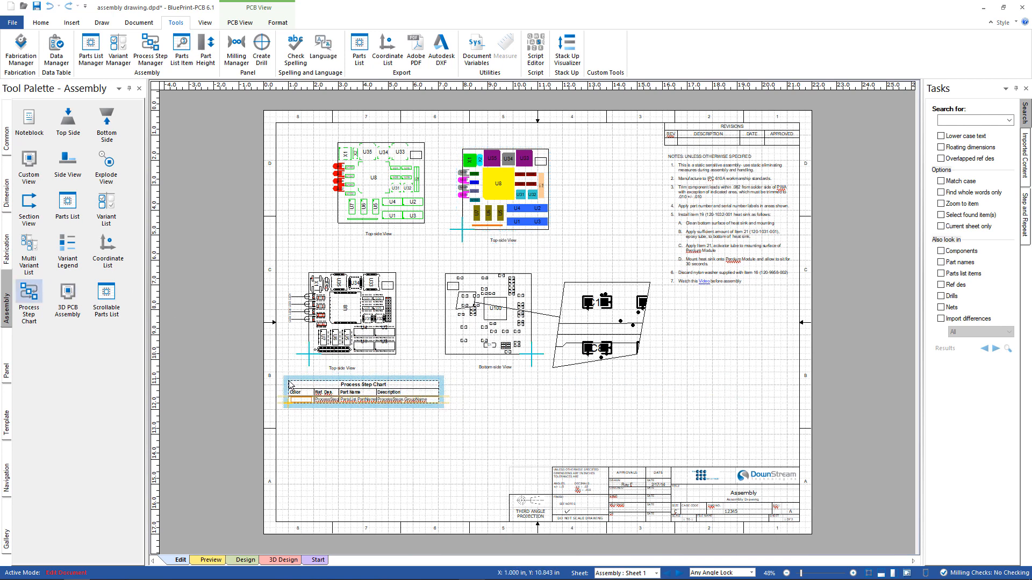
left_click_drag(289, 383, 288, 382)
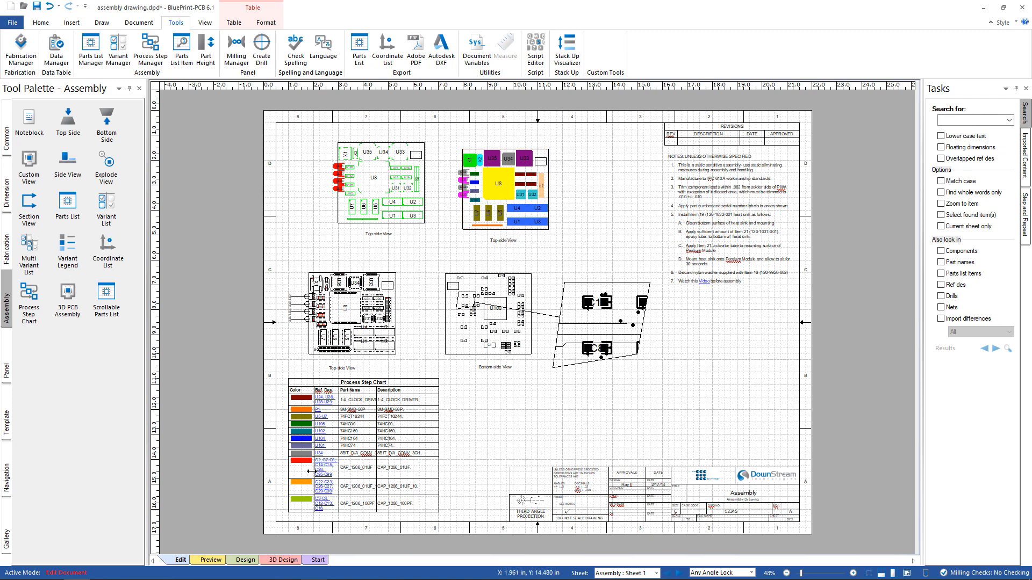
left_click(678, 574)
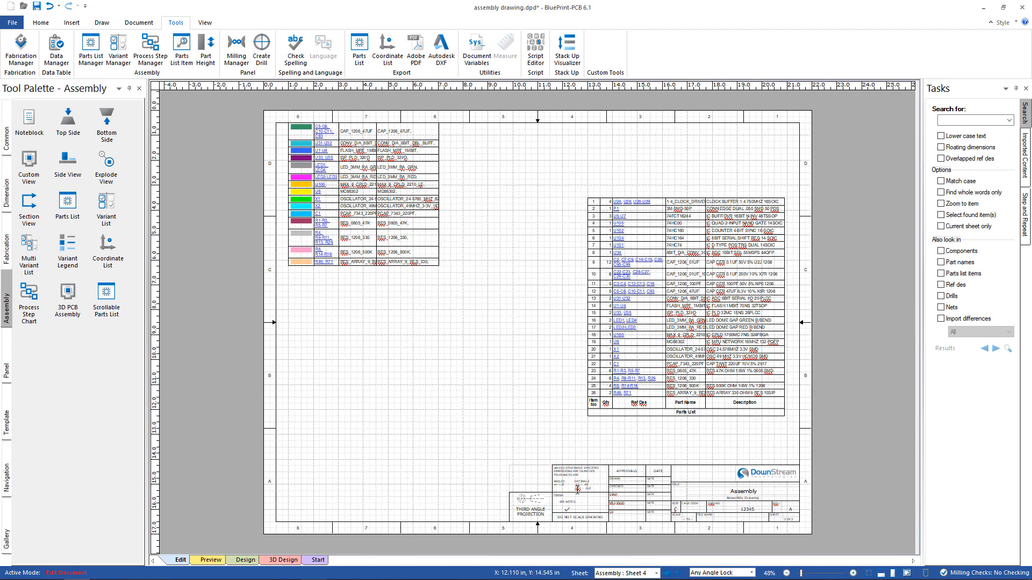
mouse_move(671, 570)
left_click(666, 573)
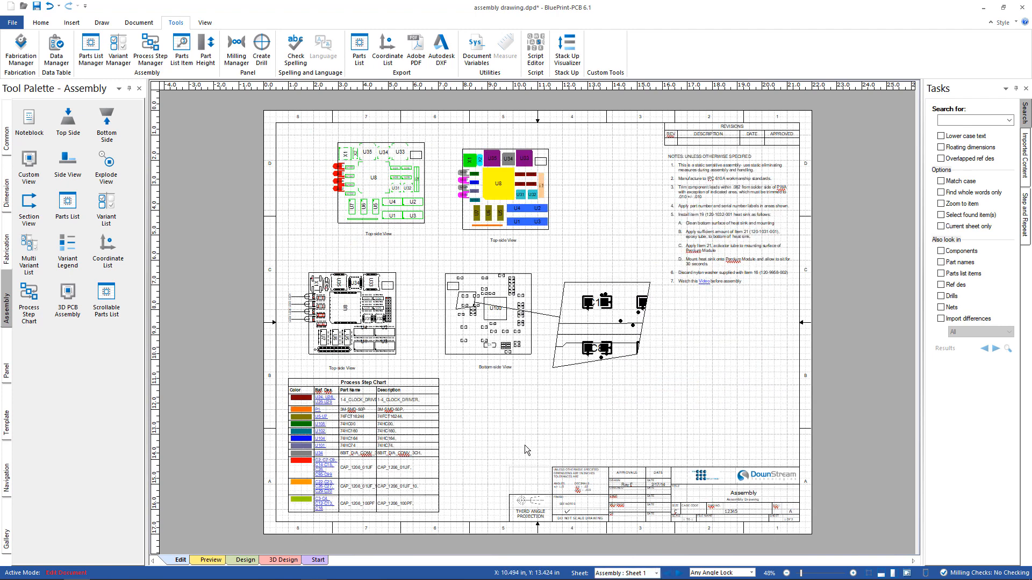
Step: Delete the process step chart from Sheet 1
left_click(393, 381)
key("Delete")
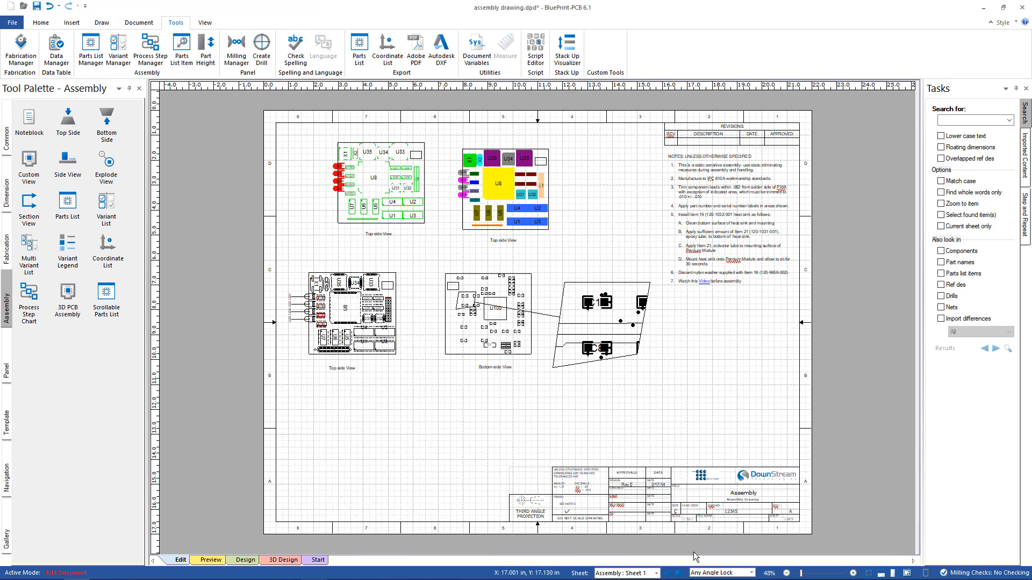
Step: Place a process step chart in the upper-left corner of Sheet 4, beside the parts list
left_click(678, 574)
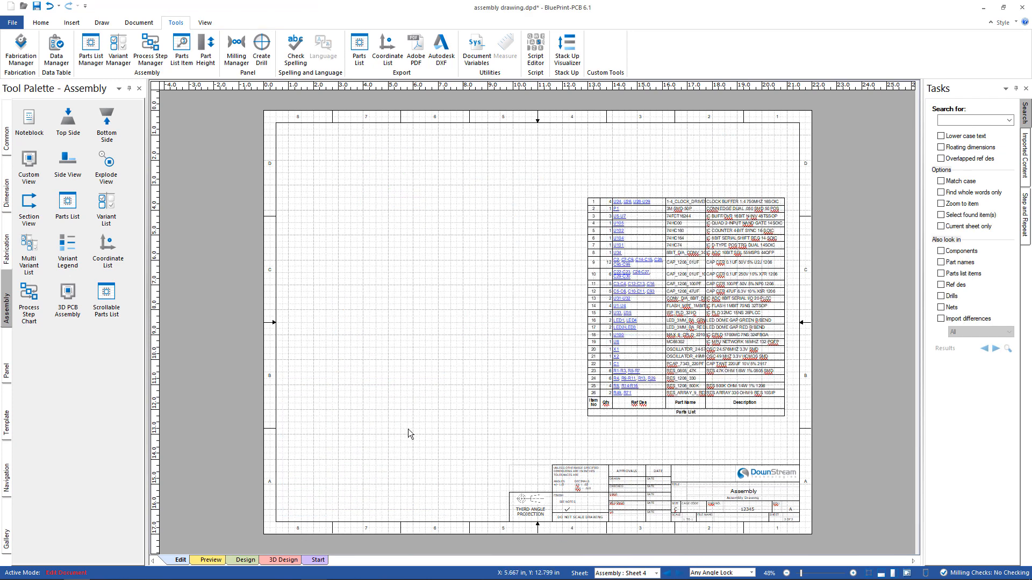
left_click(29, 294)
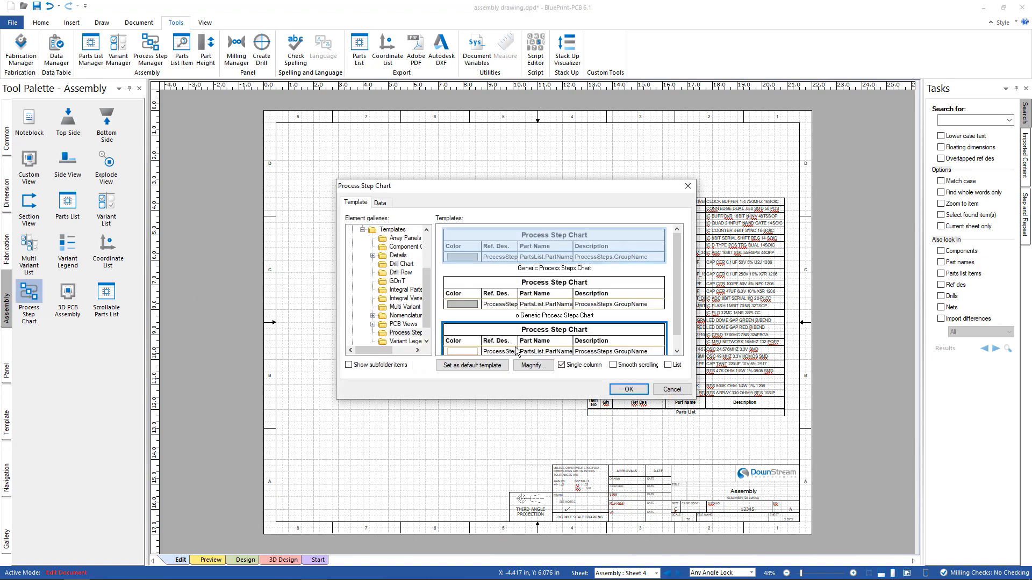
left_click(628, 389)
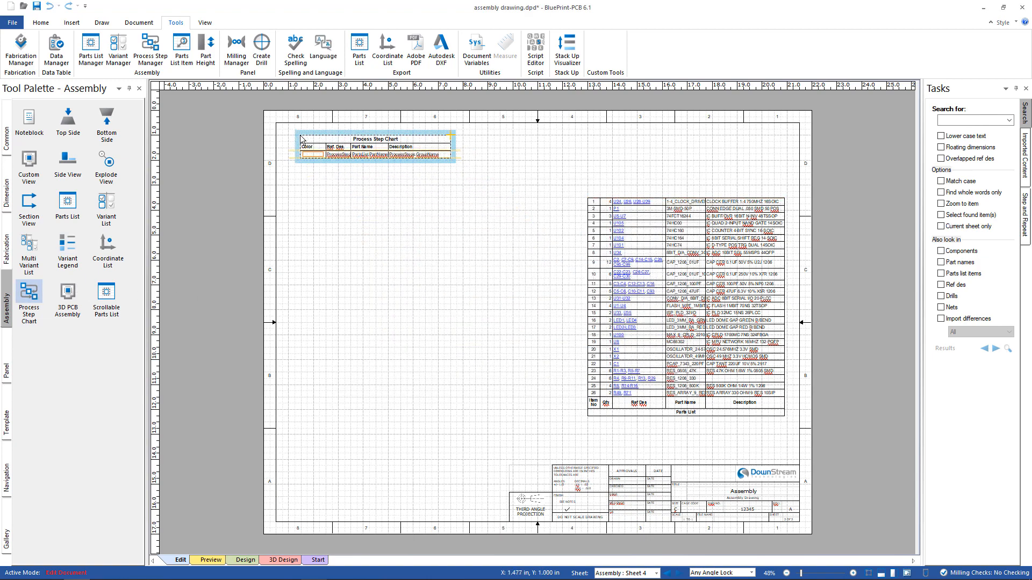
left_click(301, 138)
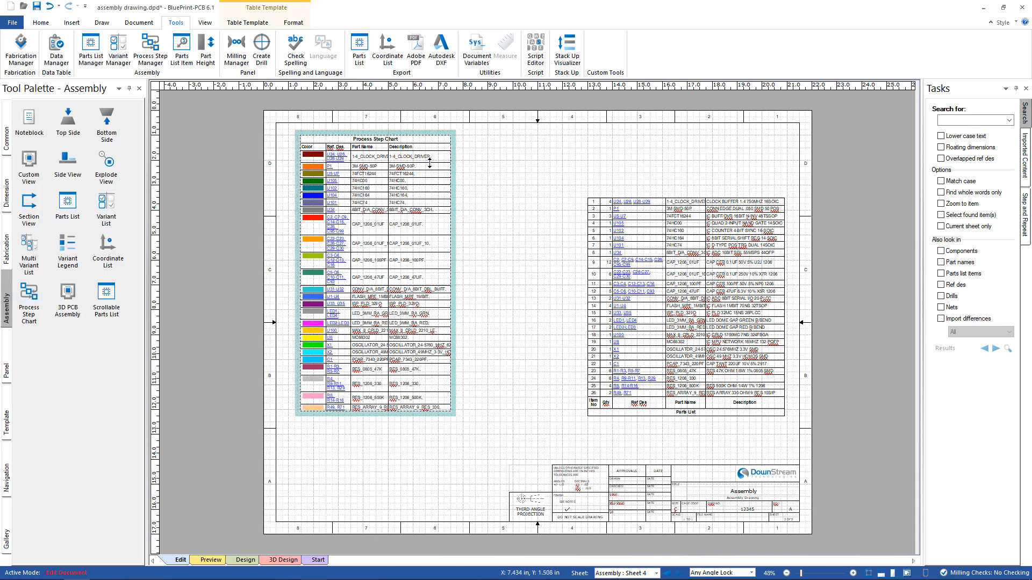
Step: Compare the process step chart with the color-coded board view by viewing the sheets side by side, and return to the single-sheet view
left_click(205, 23)
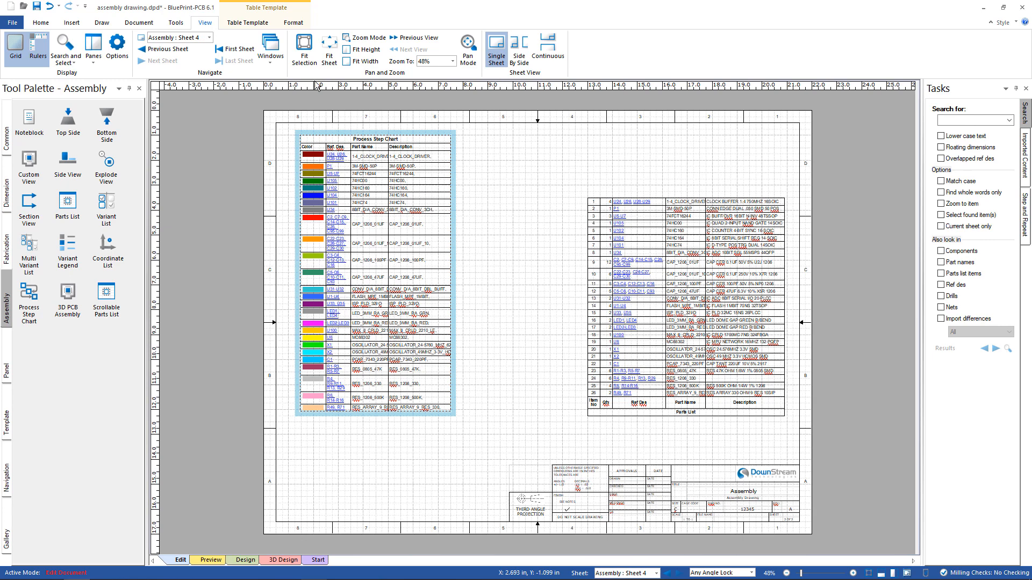
left_click(518, 51)
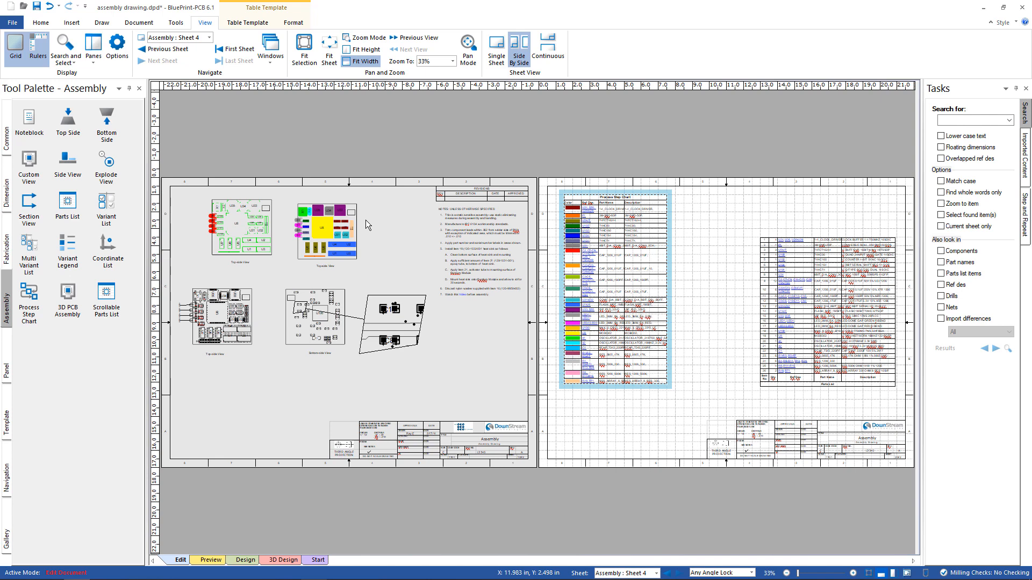
left_click(704, 329)
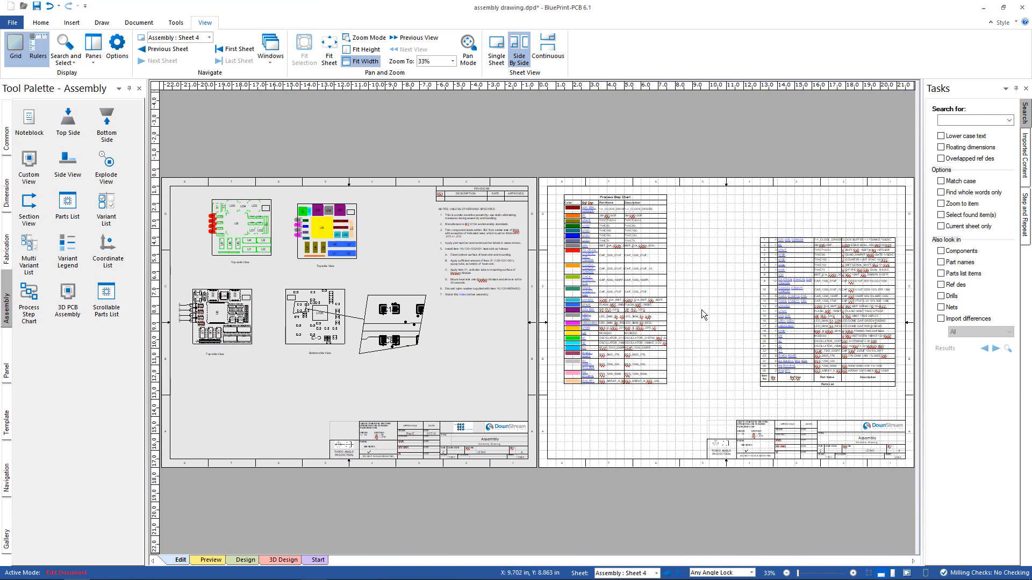
left_click(496, 49)
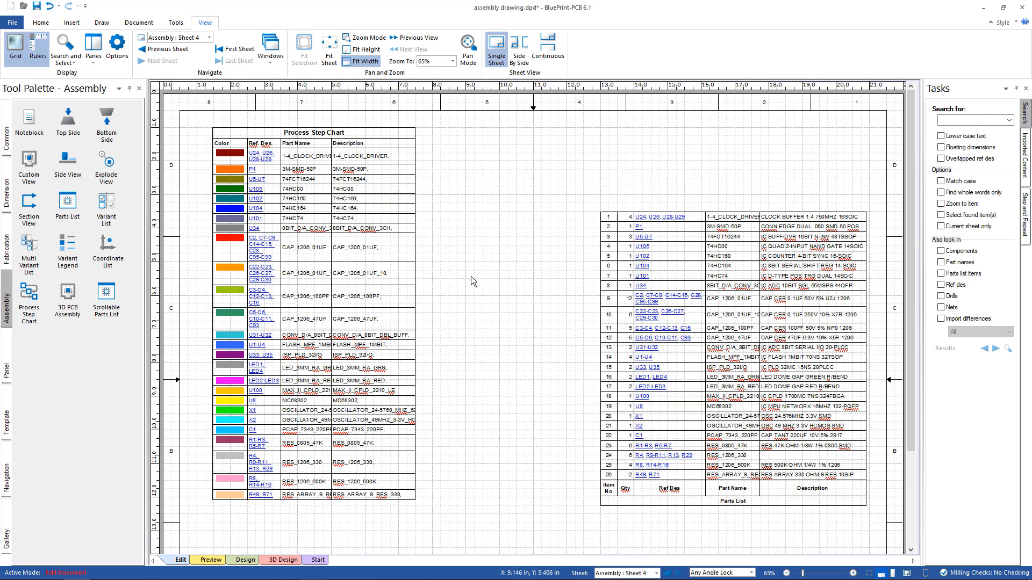
Step: Add a new sheet named Sheet 3 in ANSI C size (17 in x 22 in) with landscape orientation
left_click(134, 23)
left_click(78, 59)
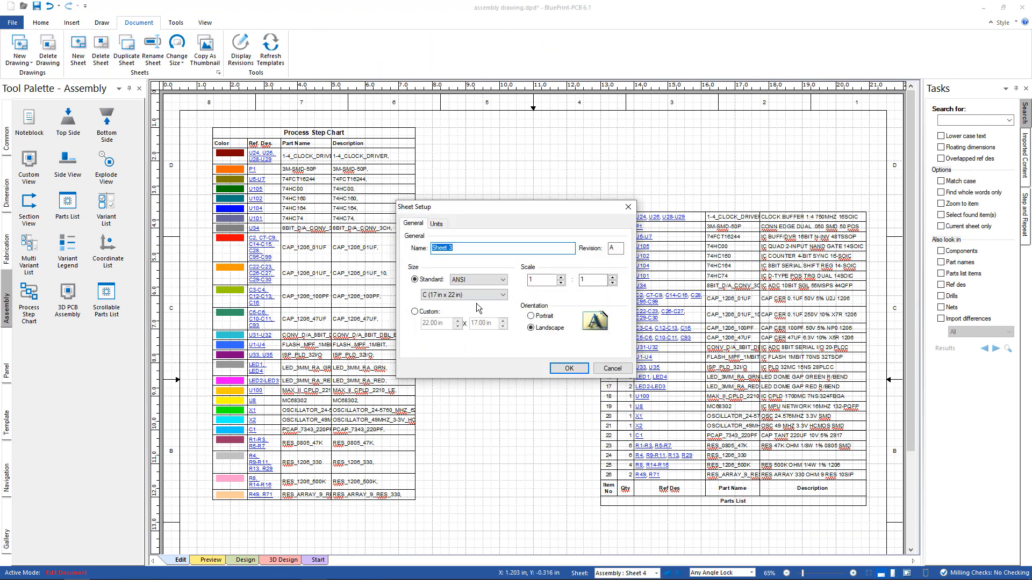
left_click(569, 368)
middle_click_drag(403, 256, 421, 282)
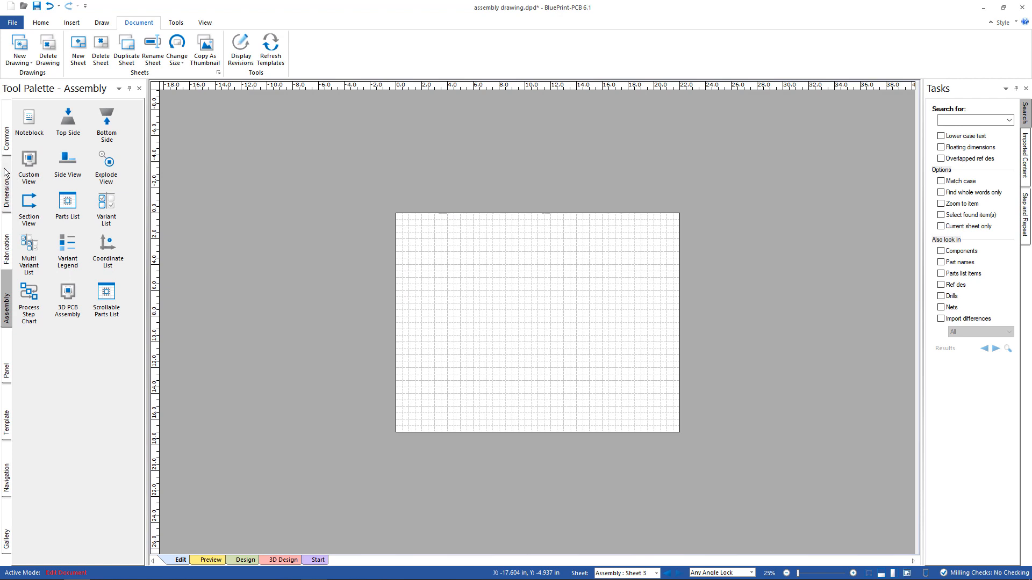
Step: Add a sheet border and a title block to the blank Sheet 3
left_click(6, 138)
left_click_drag(24, 125, 408, 232)
left_click_drag(68, 118, 473, 314)
scroll(524, 282, "up", 3)
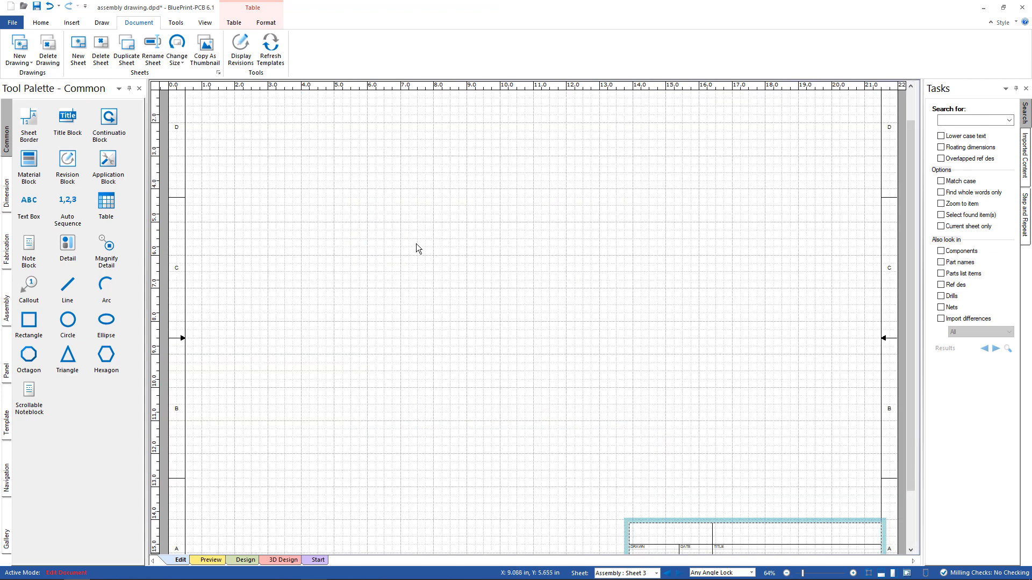
scroll(383, 253, "down", 2)
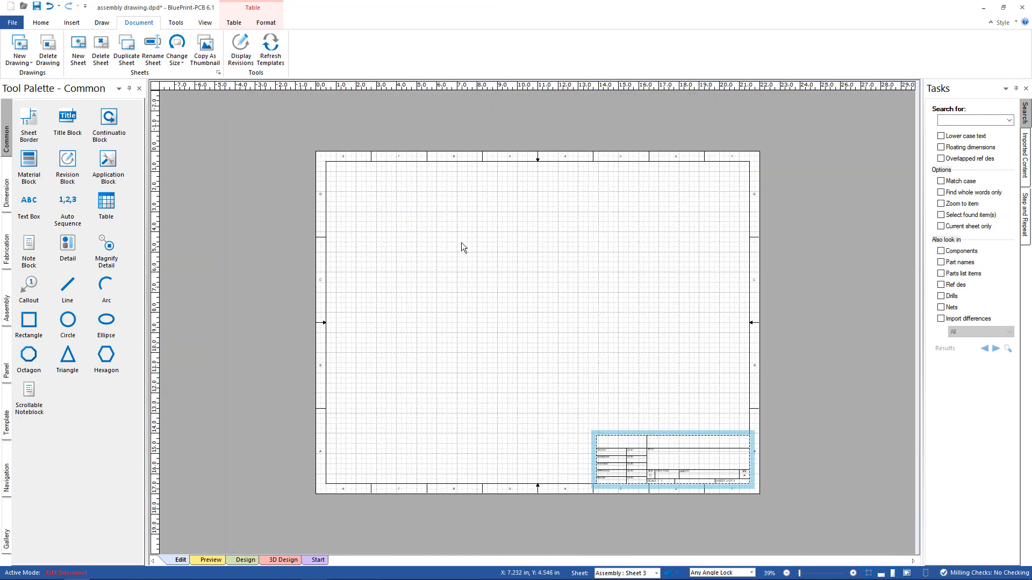
Step: Place a 3D PCB assembly view on Sheet 3 with its upper-left corner at 1.750, 1.500 in and enlarge it to about 12 in wide
left_click(7, 301)
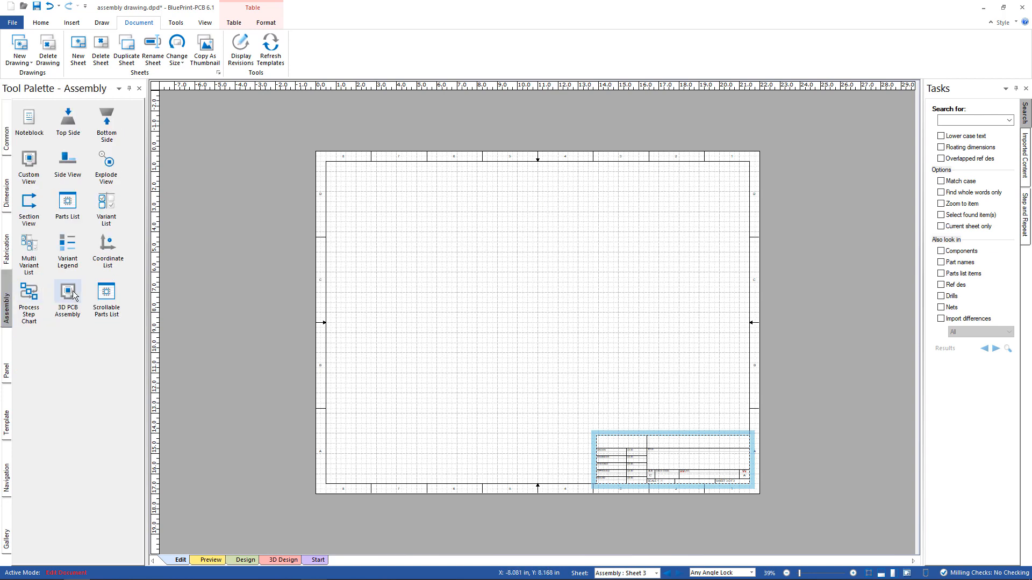
left_click_drag(68, 295, 393, 236)
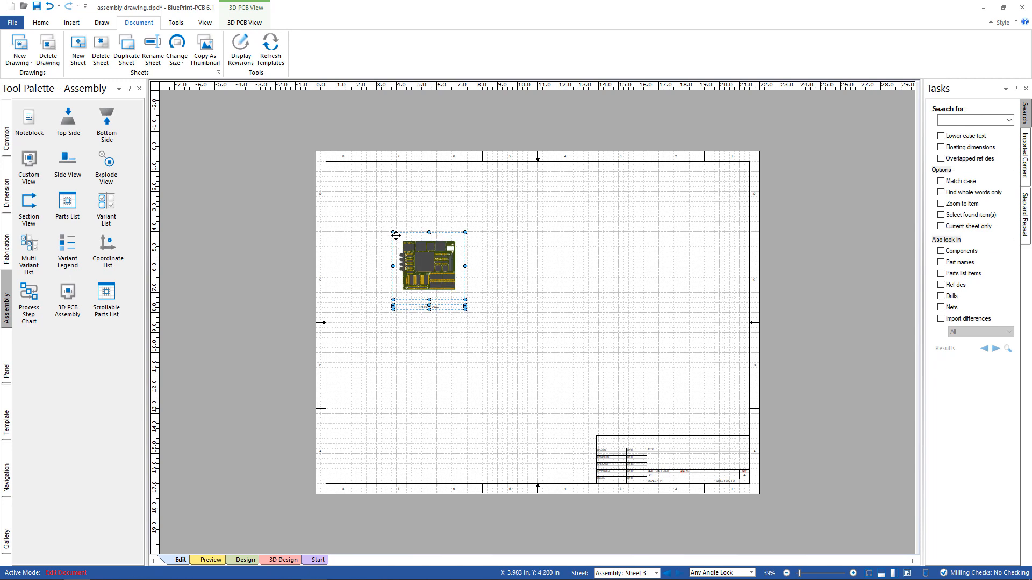
left_click_drag(394, 235, 350, 181)
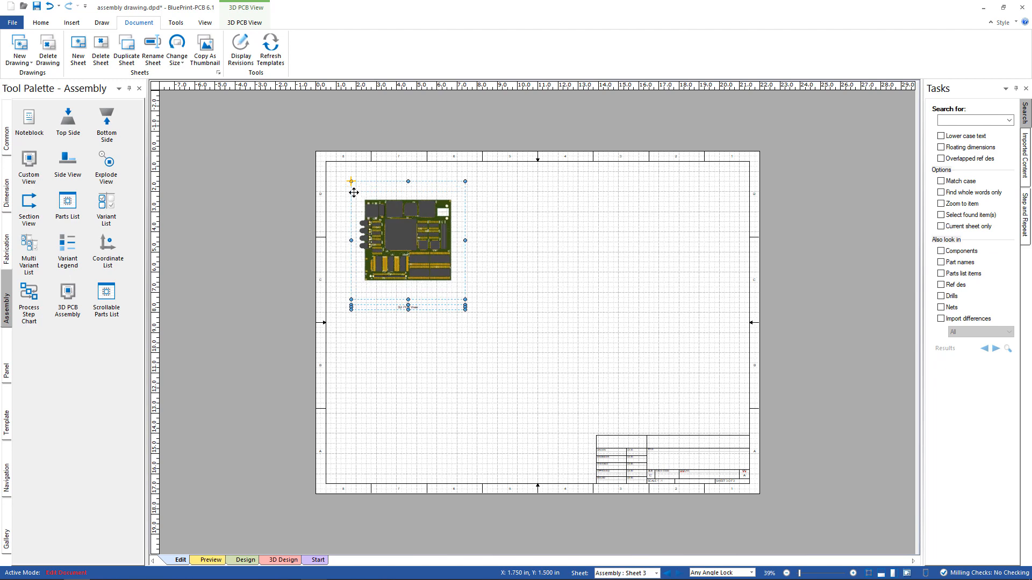
left_click_drag(465, 298, 592, 418)
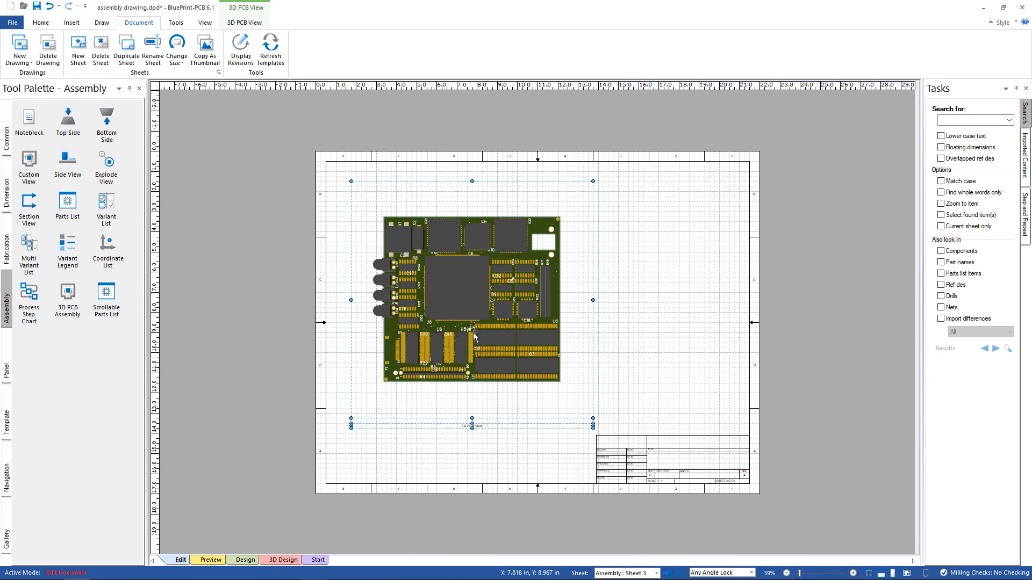
Step: Open the 3D PCB view for editing, tilt the board and zoom in on the LEDs along its edge
right_click(470, 315)
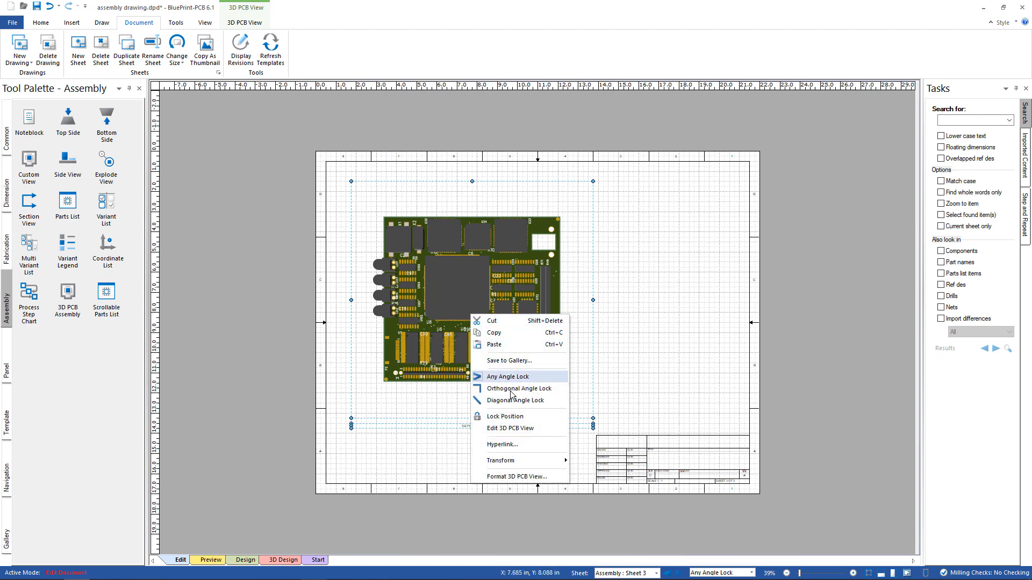
left_click(509, 428)
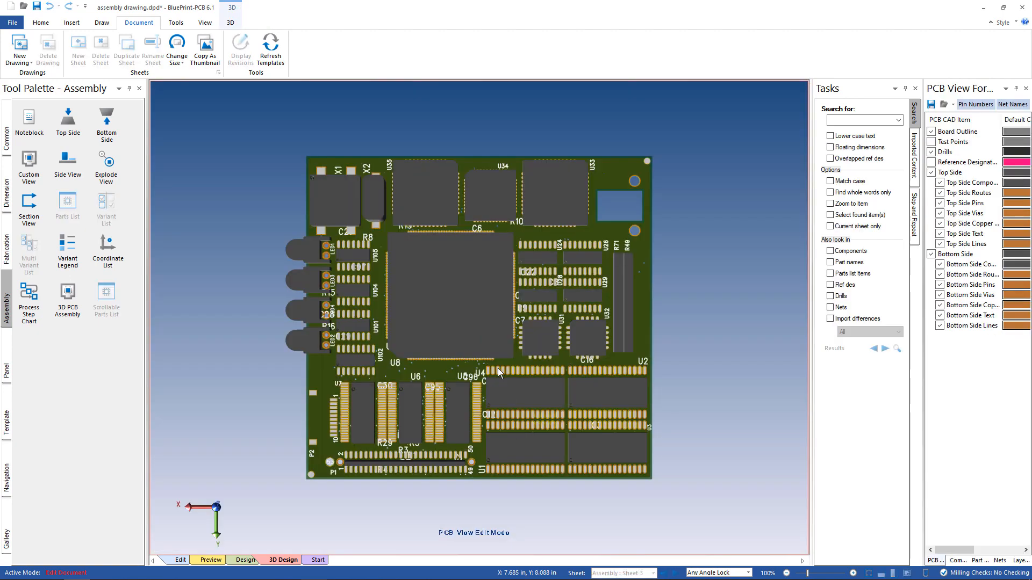
left_click_drag(498, 369, 372, 363)
scroll(372, 363, "up", 5)
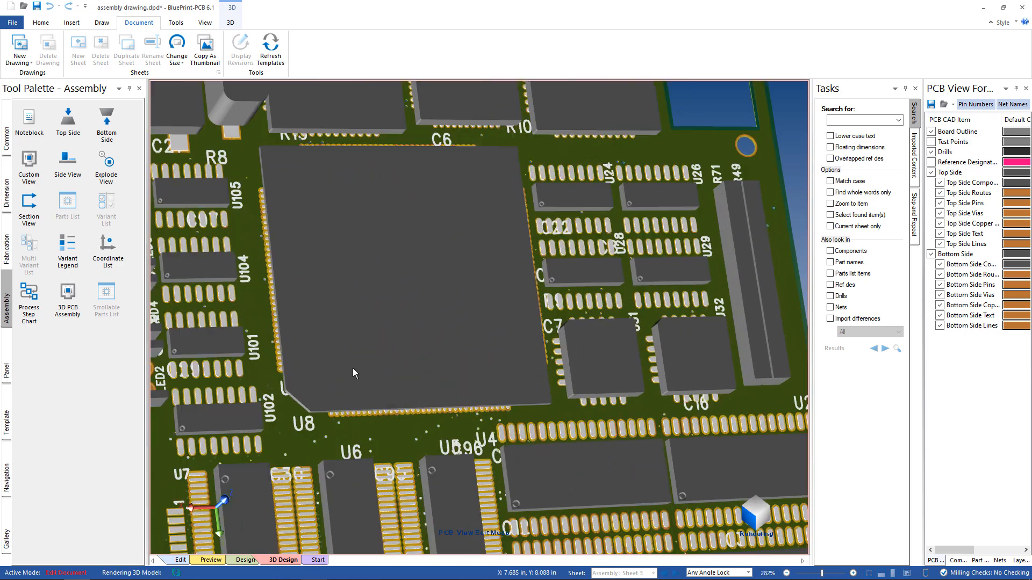
middle_click_drag(249, 385, 741, 353)
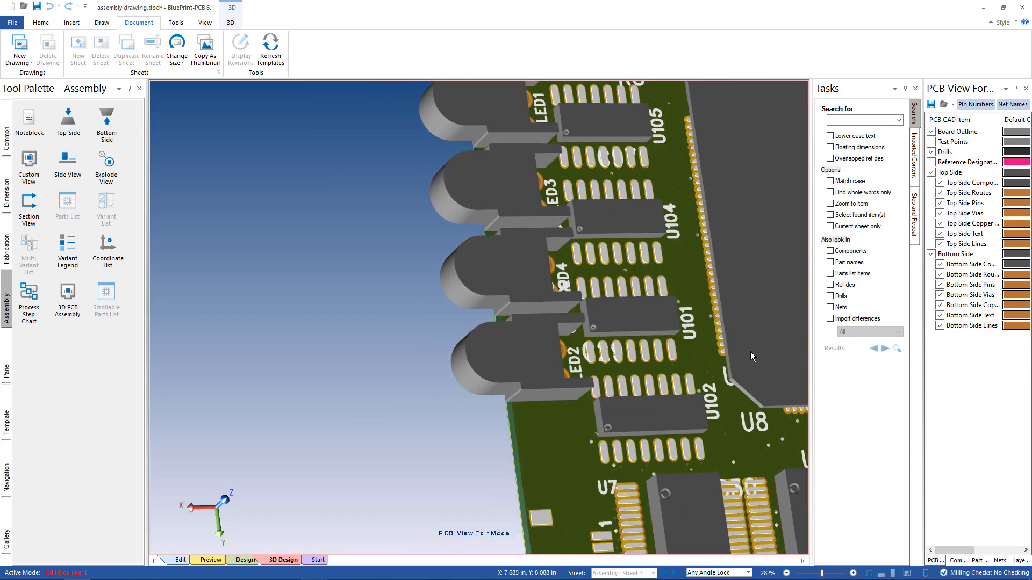
scroll(685, 369, "up", 2)
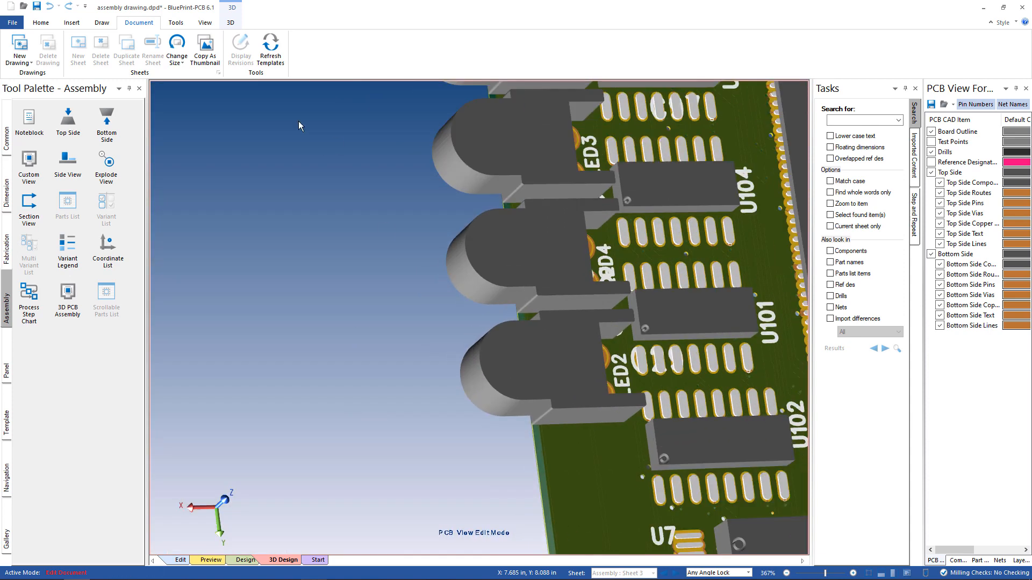
Step: Hide the components in the 3D view, reframe it on the bare U8 and U100 pads, and return to Sheet 3
left_click(231, 23)
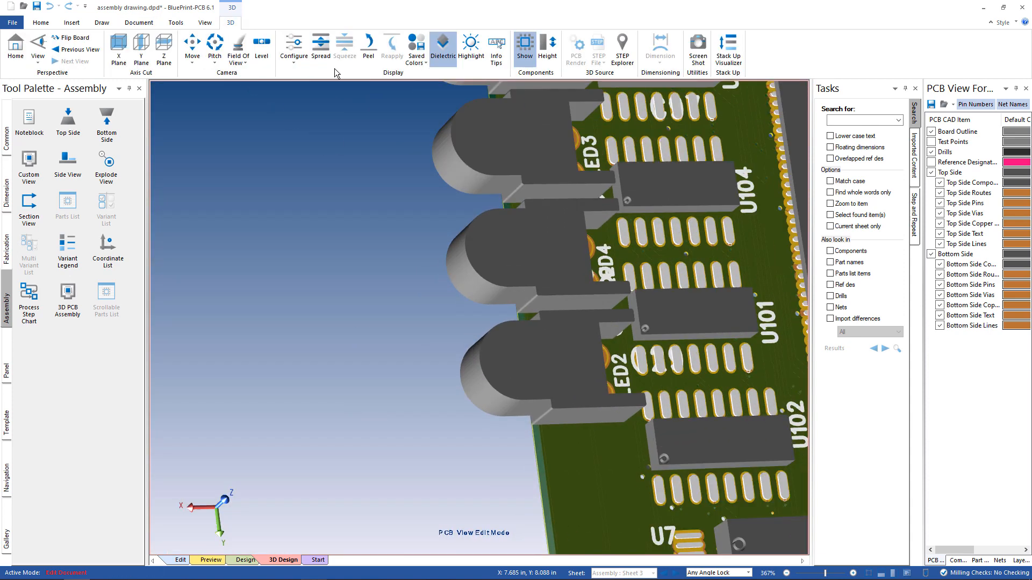
left_click(534, 52)
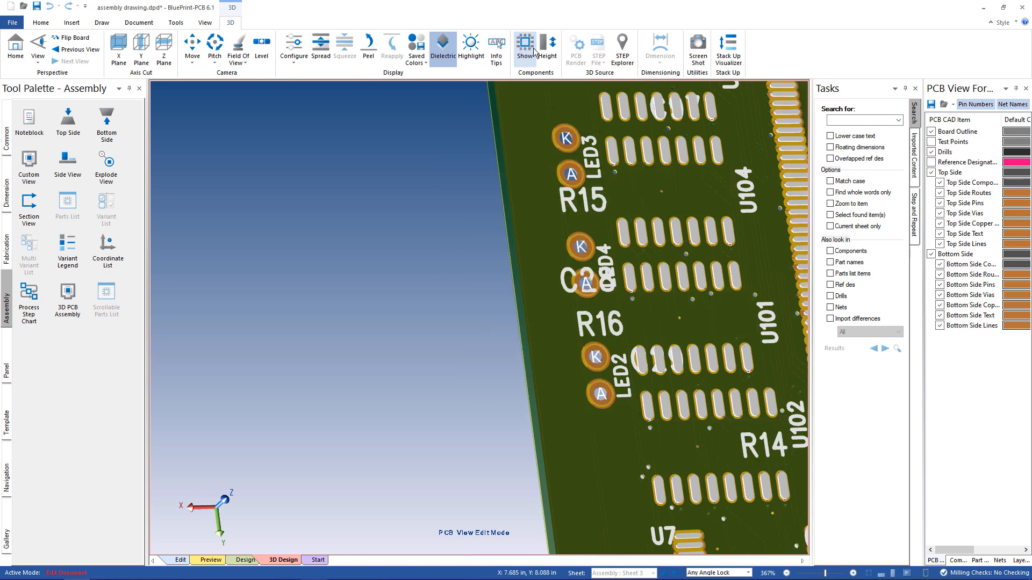
middle_click_drag(618, 247, 630, 271)
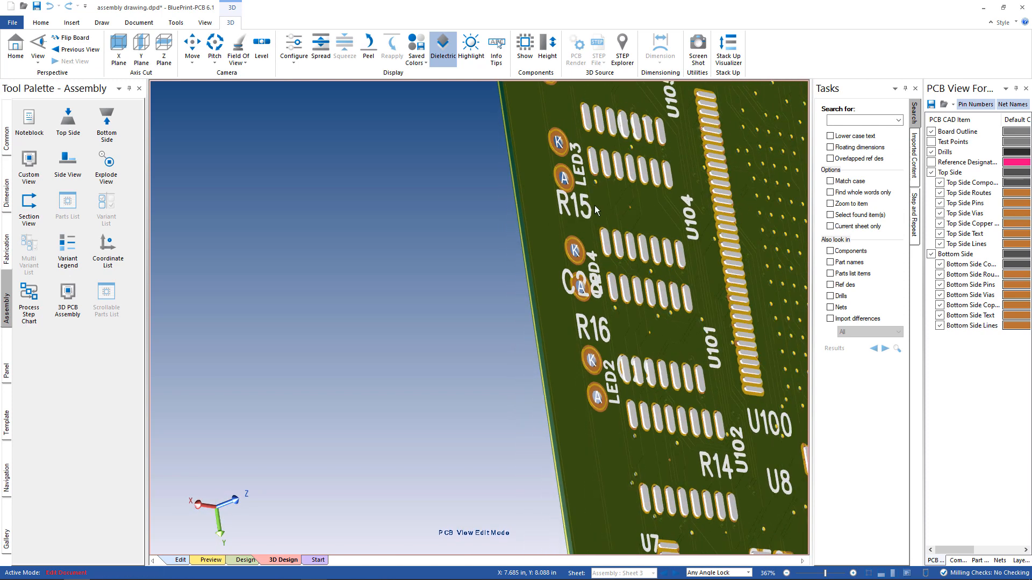
middle_click_drag(555, 273, 243, 273)
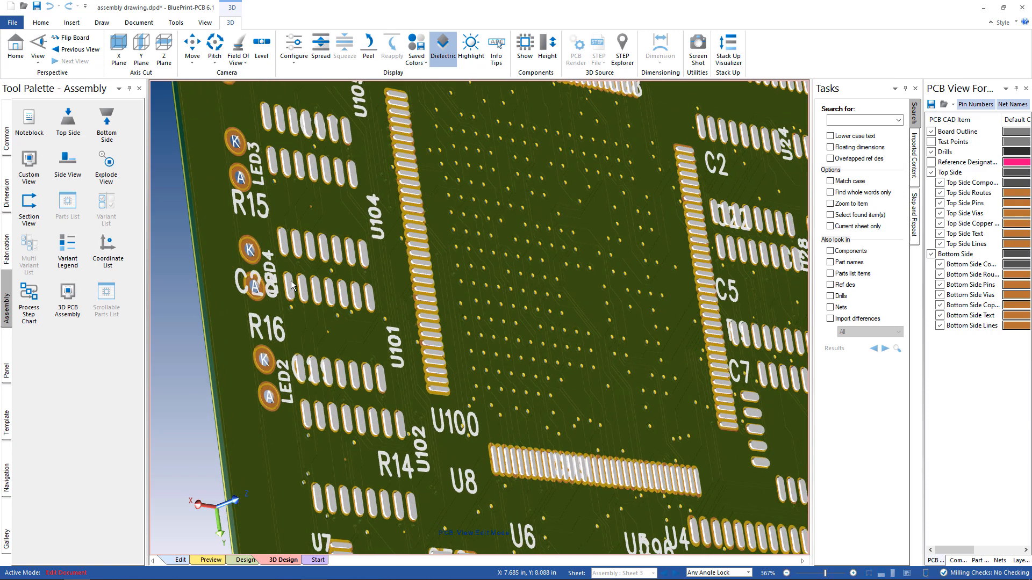
left_click(180, 560)
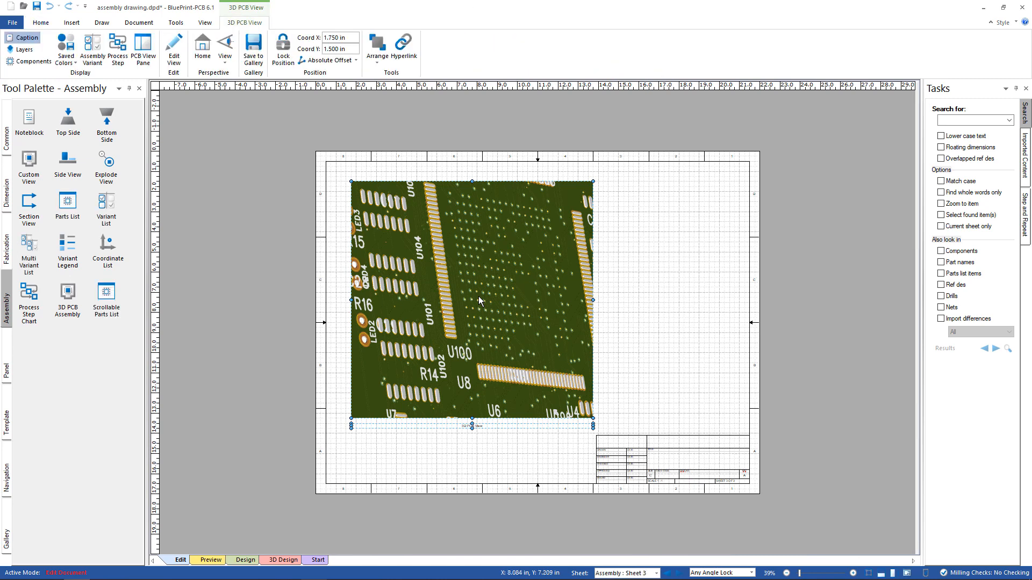
left_click(280, 561)
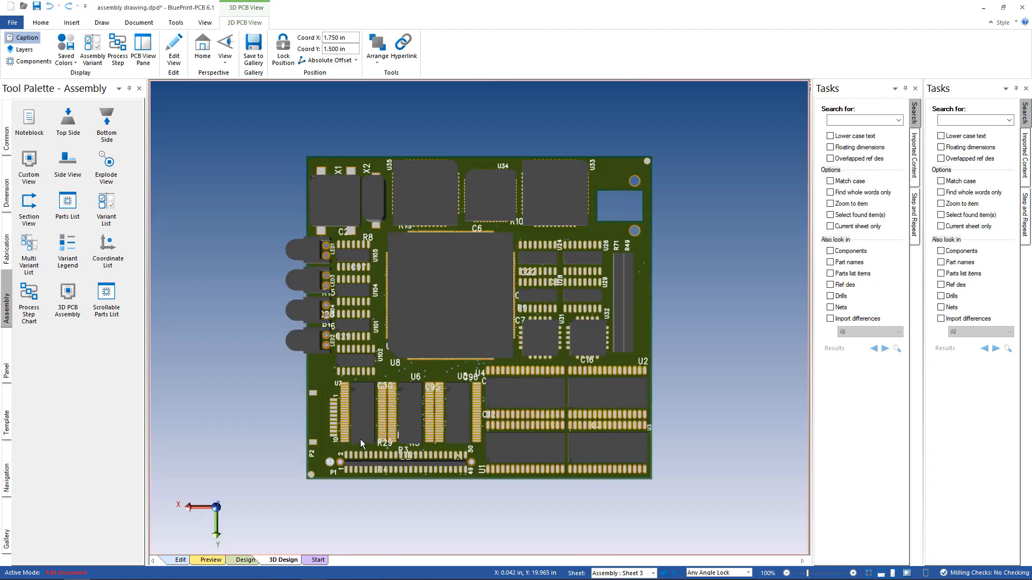
left_click(176, 560)
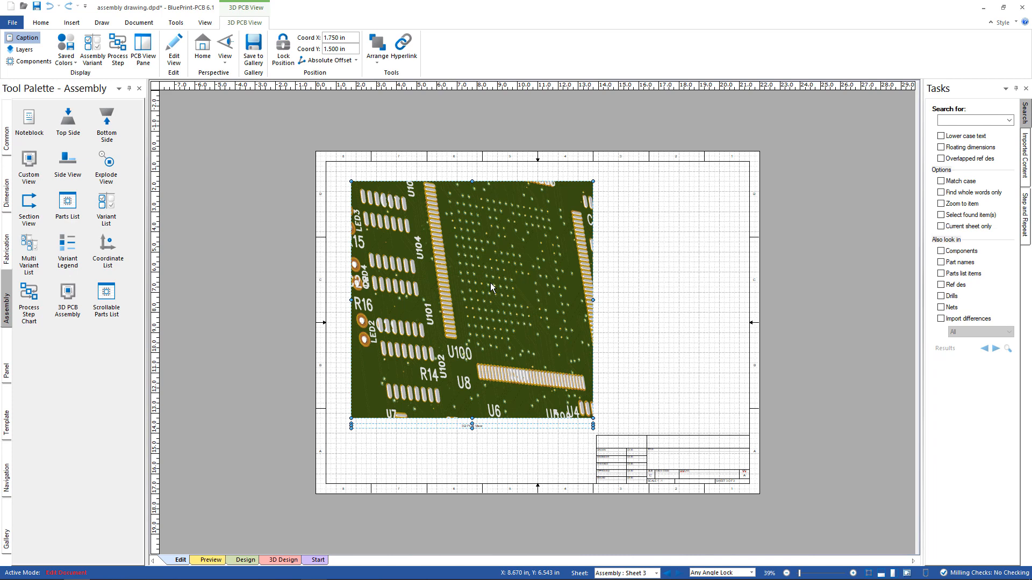
Step: Place a scrollable parts list beside the 3D view and move the 3D view to X 0.500 in to make room
left_click_drag(106, 294, 589, 237)
left_click(487, 182)
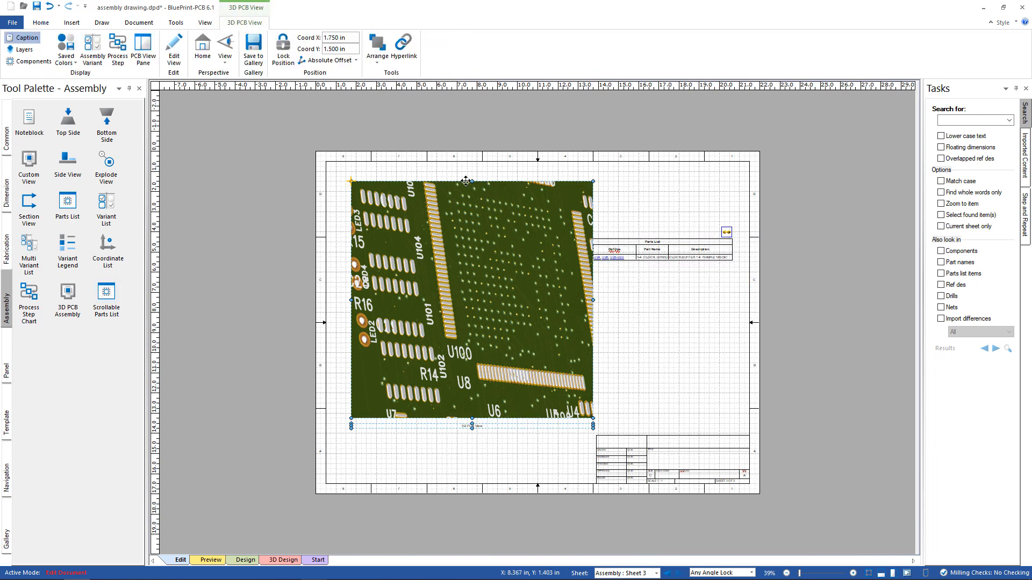
mouse_move(465, 181)
left_mouse_down()
mouse_move(454, 179)
mouse_move(466, 178)
left_mouse_up()
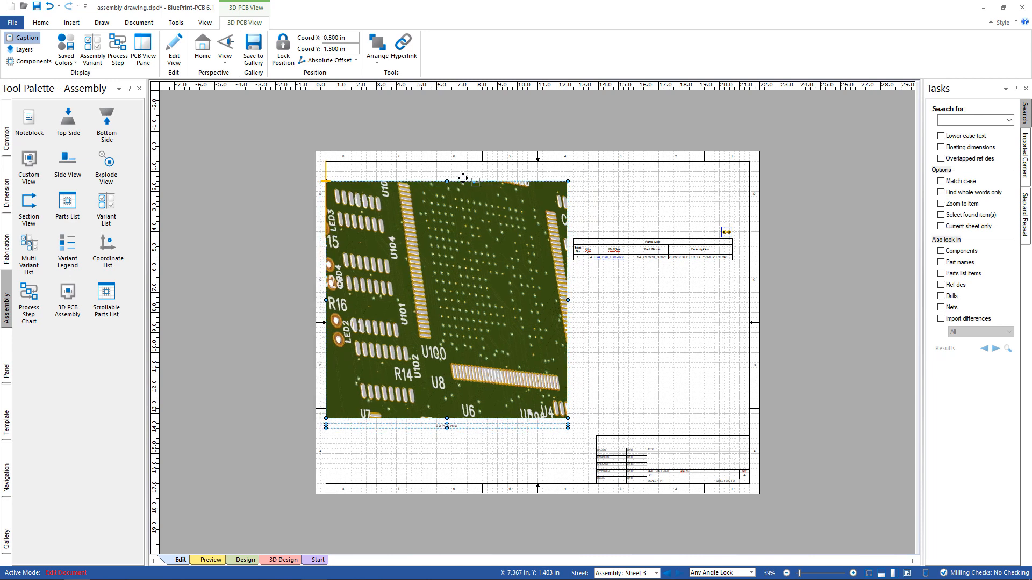
left_click(652, 259)
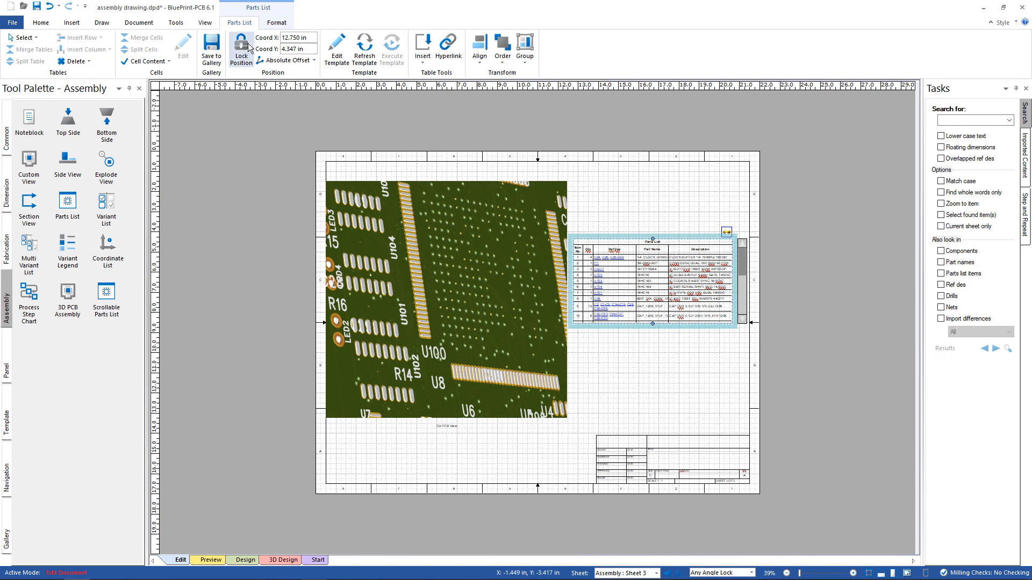
Step: Display all sheets side by side and review the available export formats, print preview and printers
left_click(206, 24)
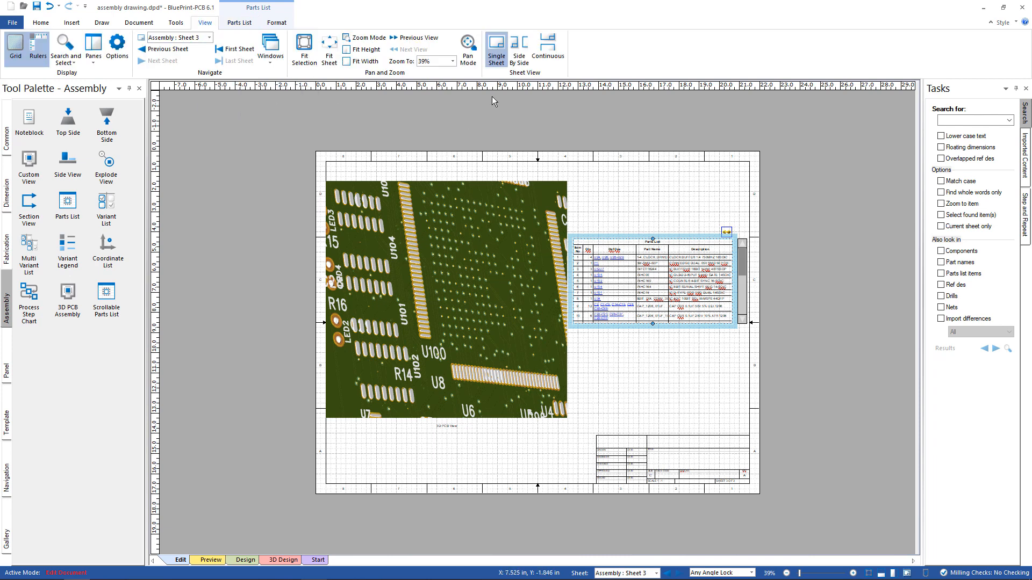
left_click(520, 49)
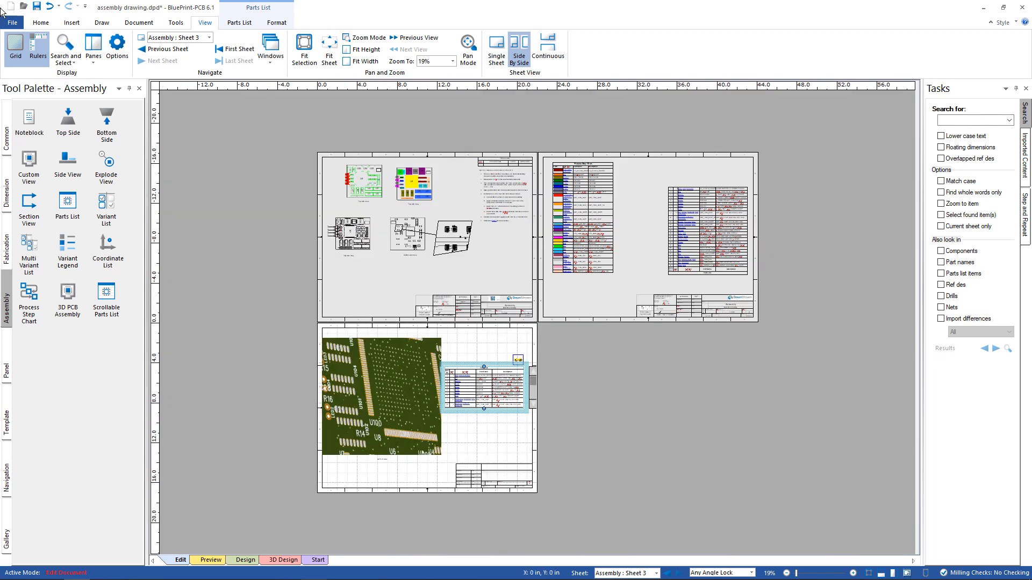
left_click(20, 21)
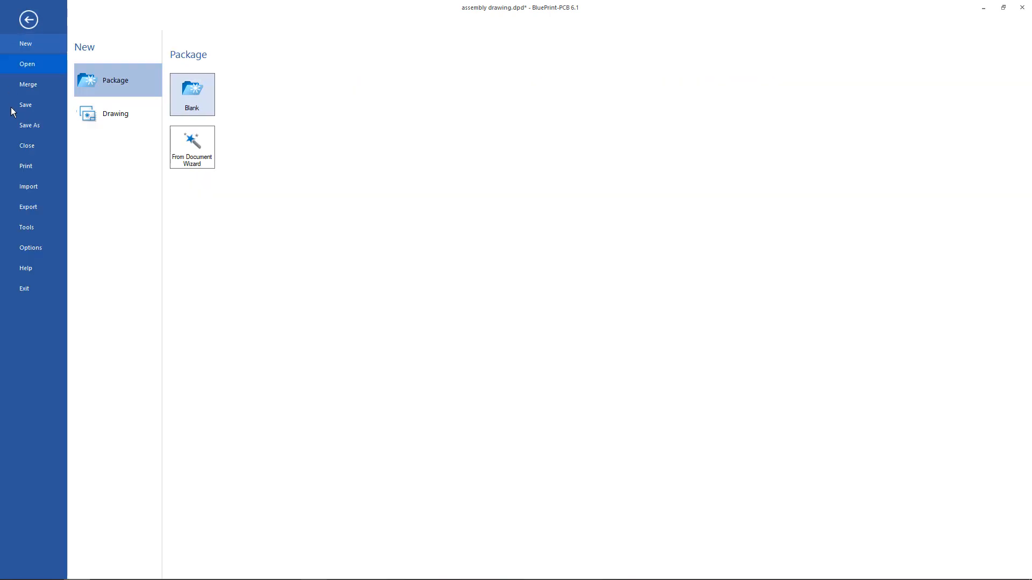
left_click(27, 204)
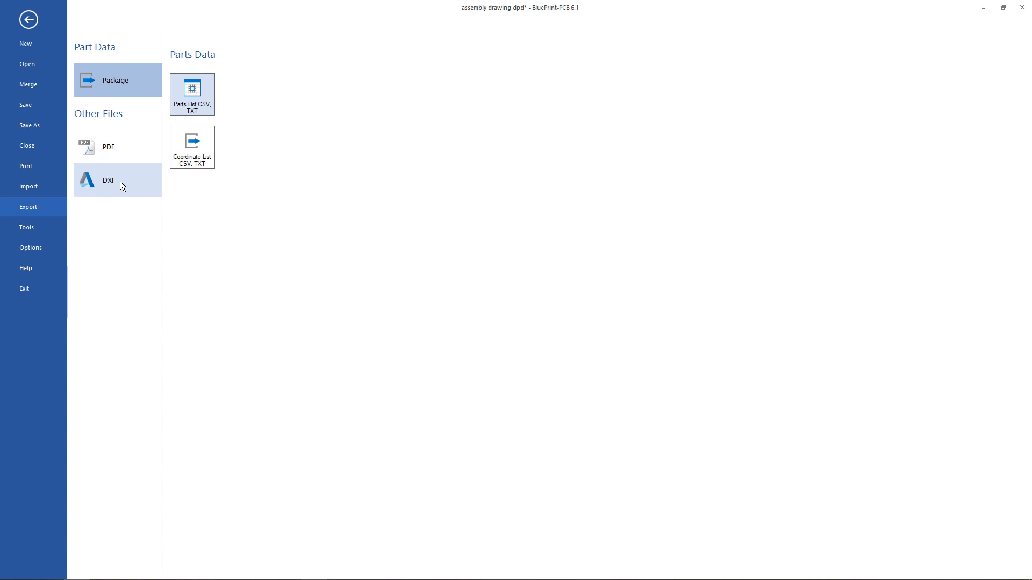
left_click(31, 167)
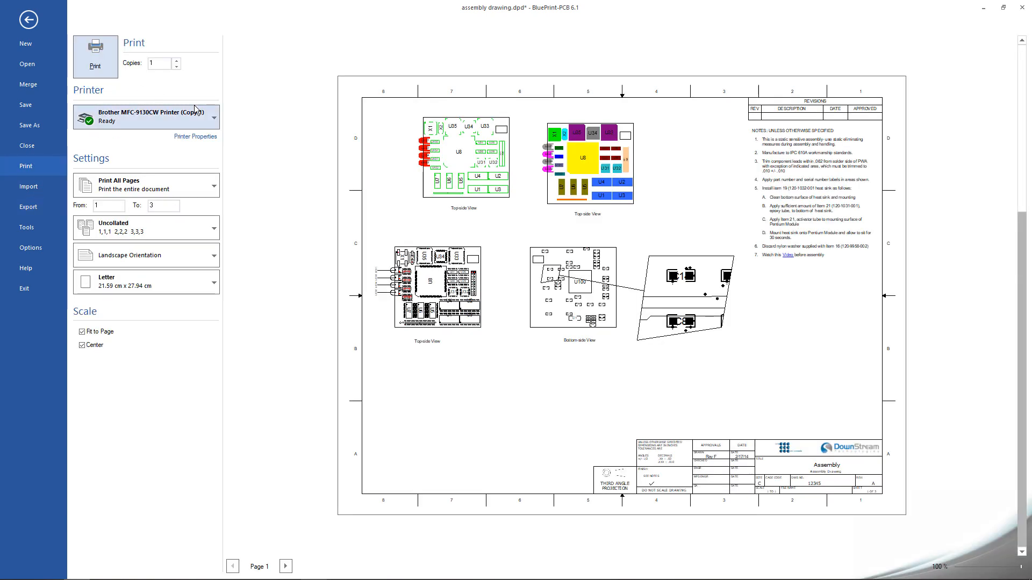
left_click(210, 117)
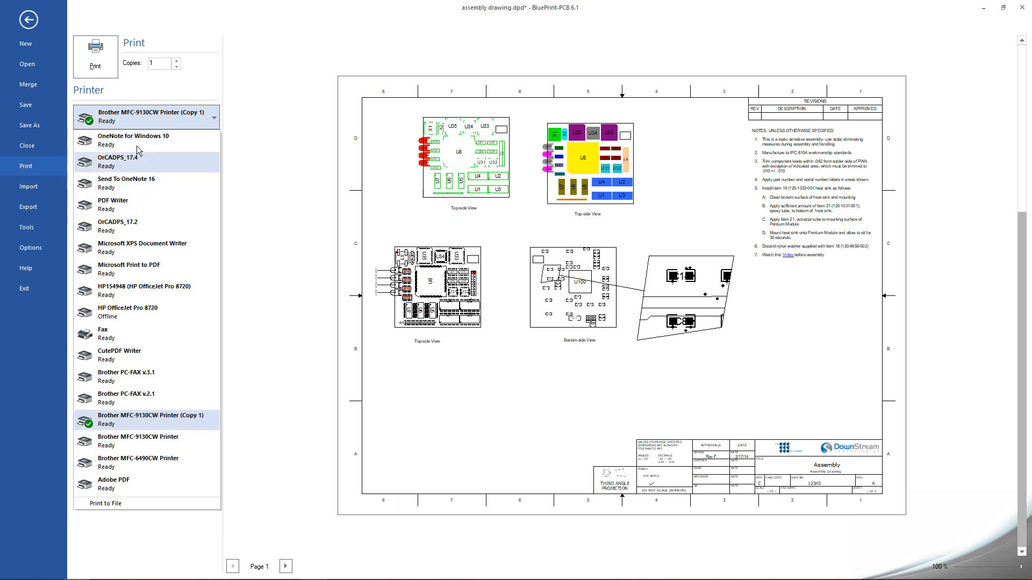
left_click(30, 20)
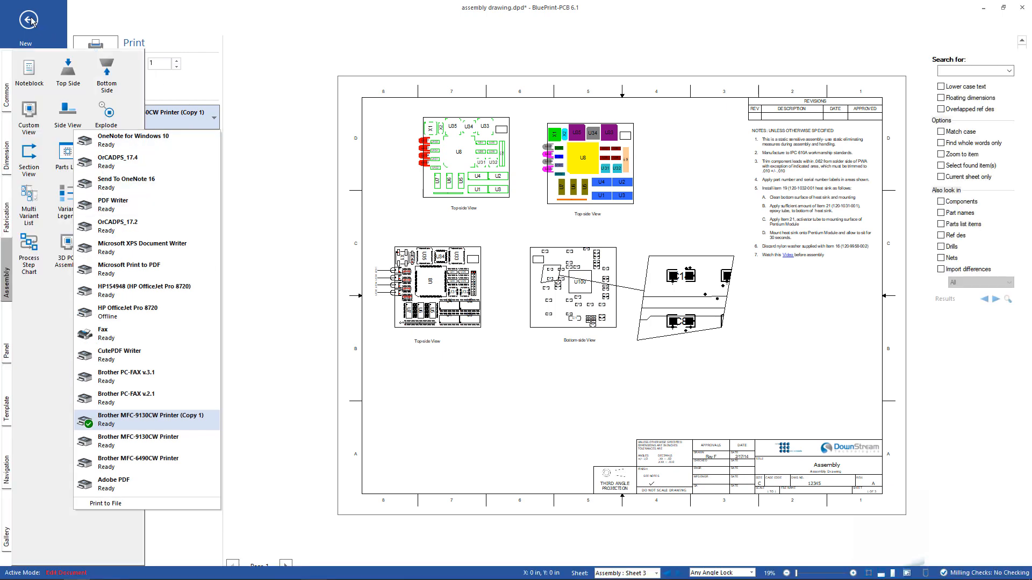